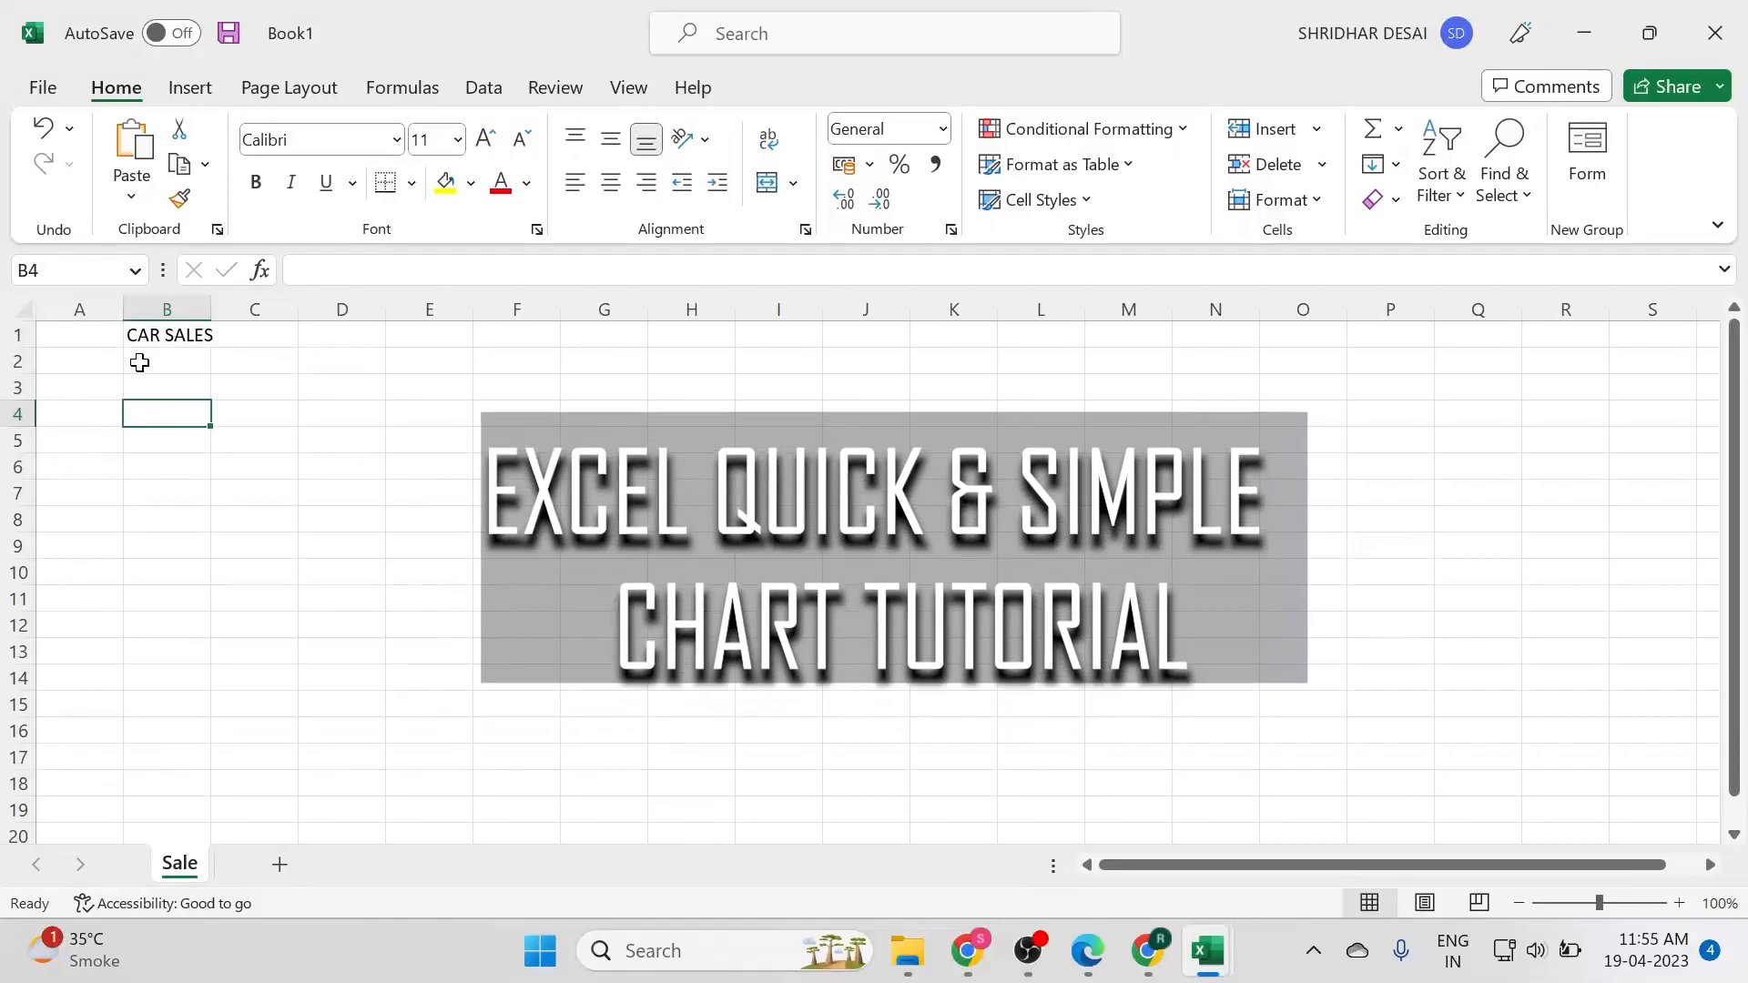
Enter the month headings January in cell B3 and February in cell C3
click(150, 386)
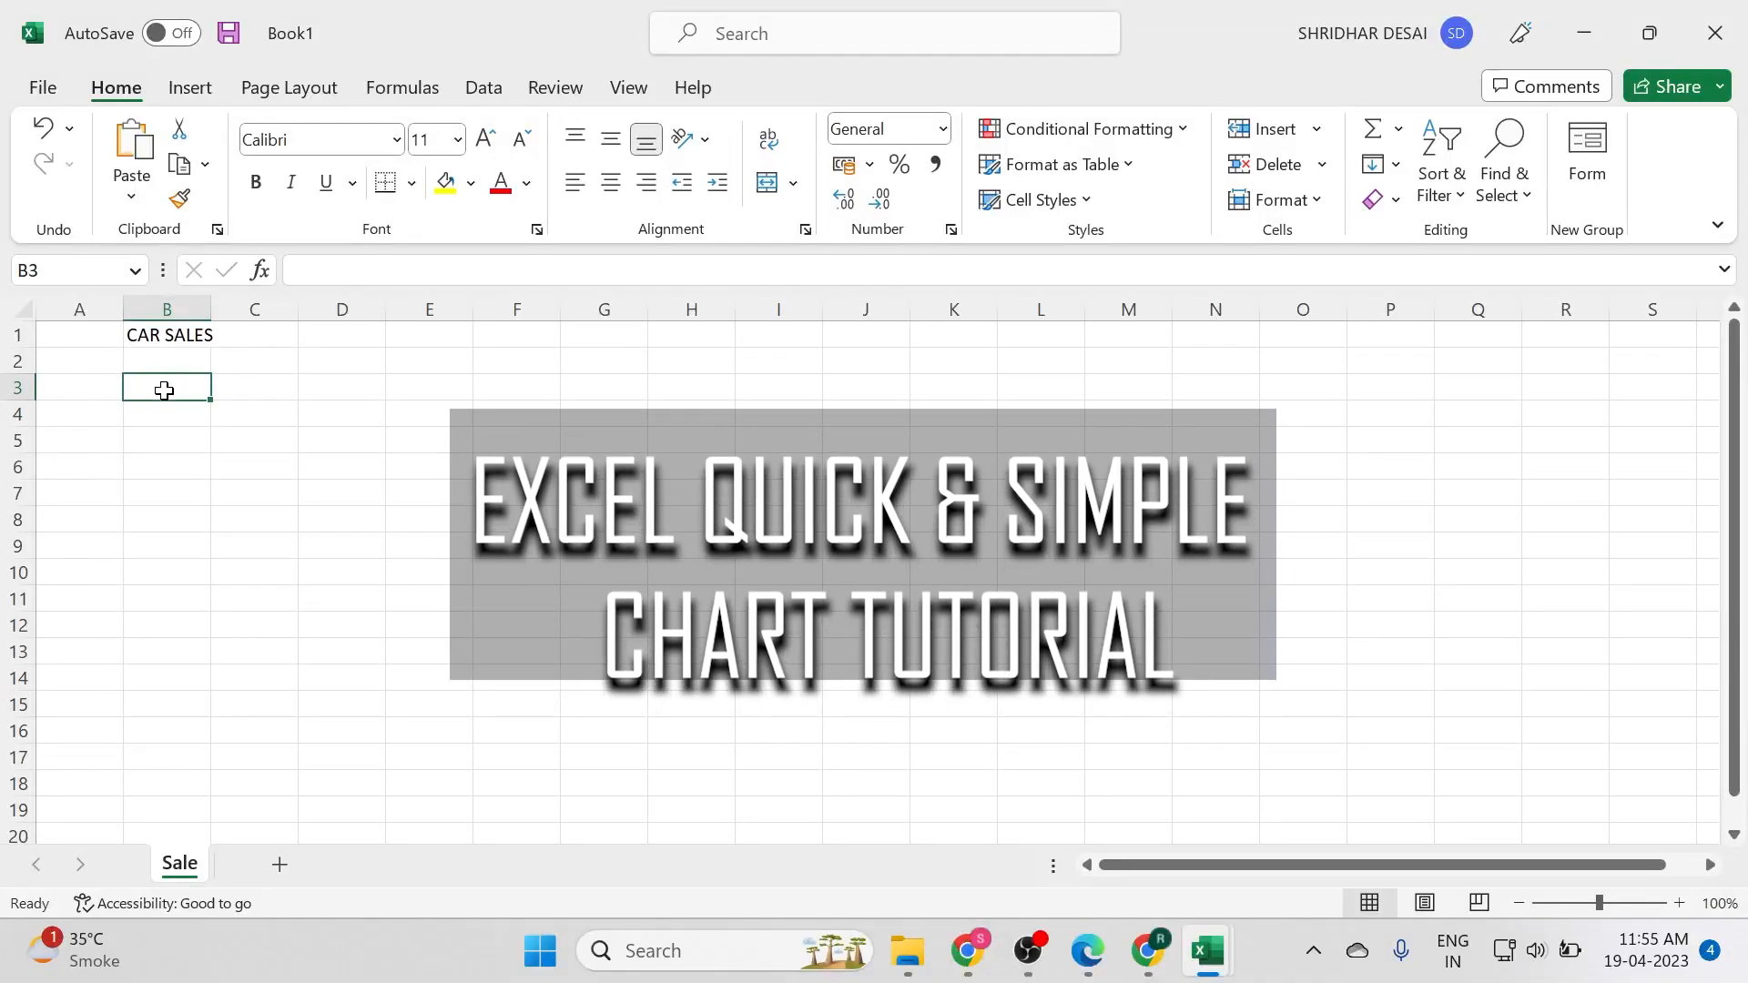
text(January)
click(230, 390)
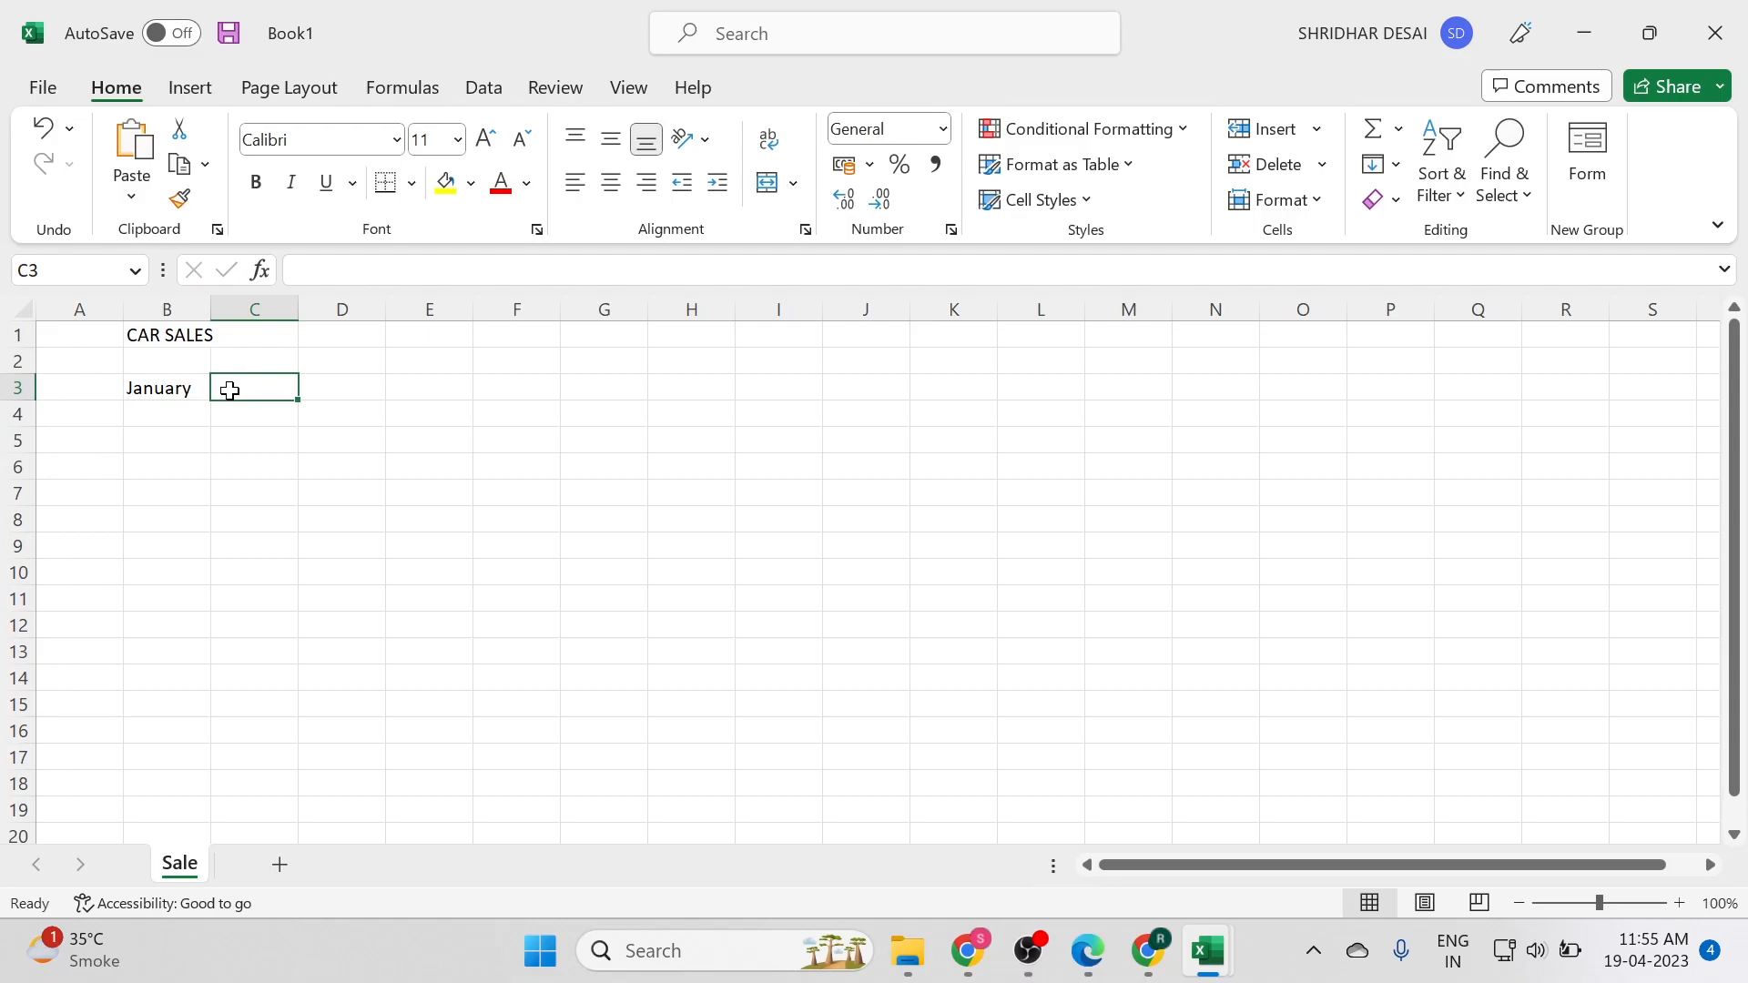
text(February)
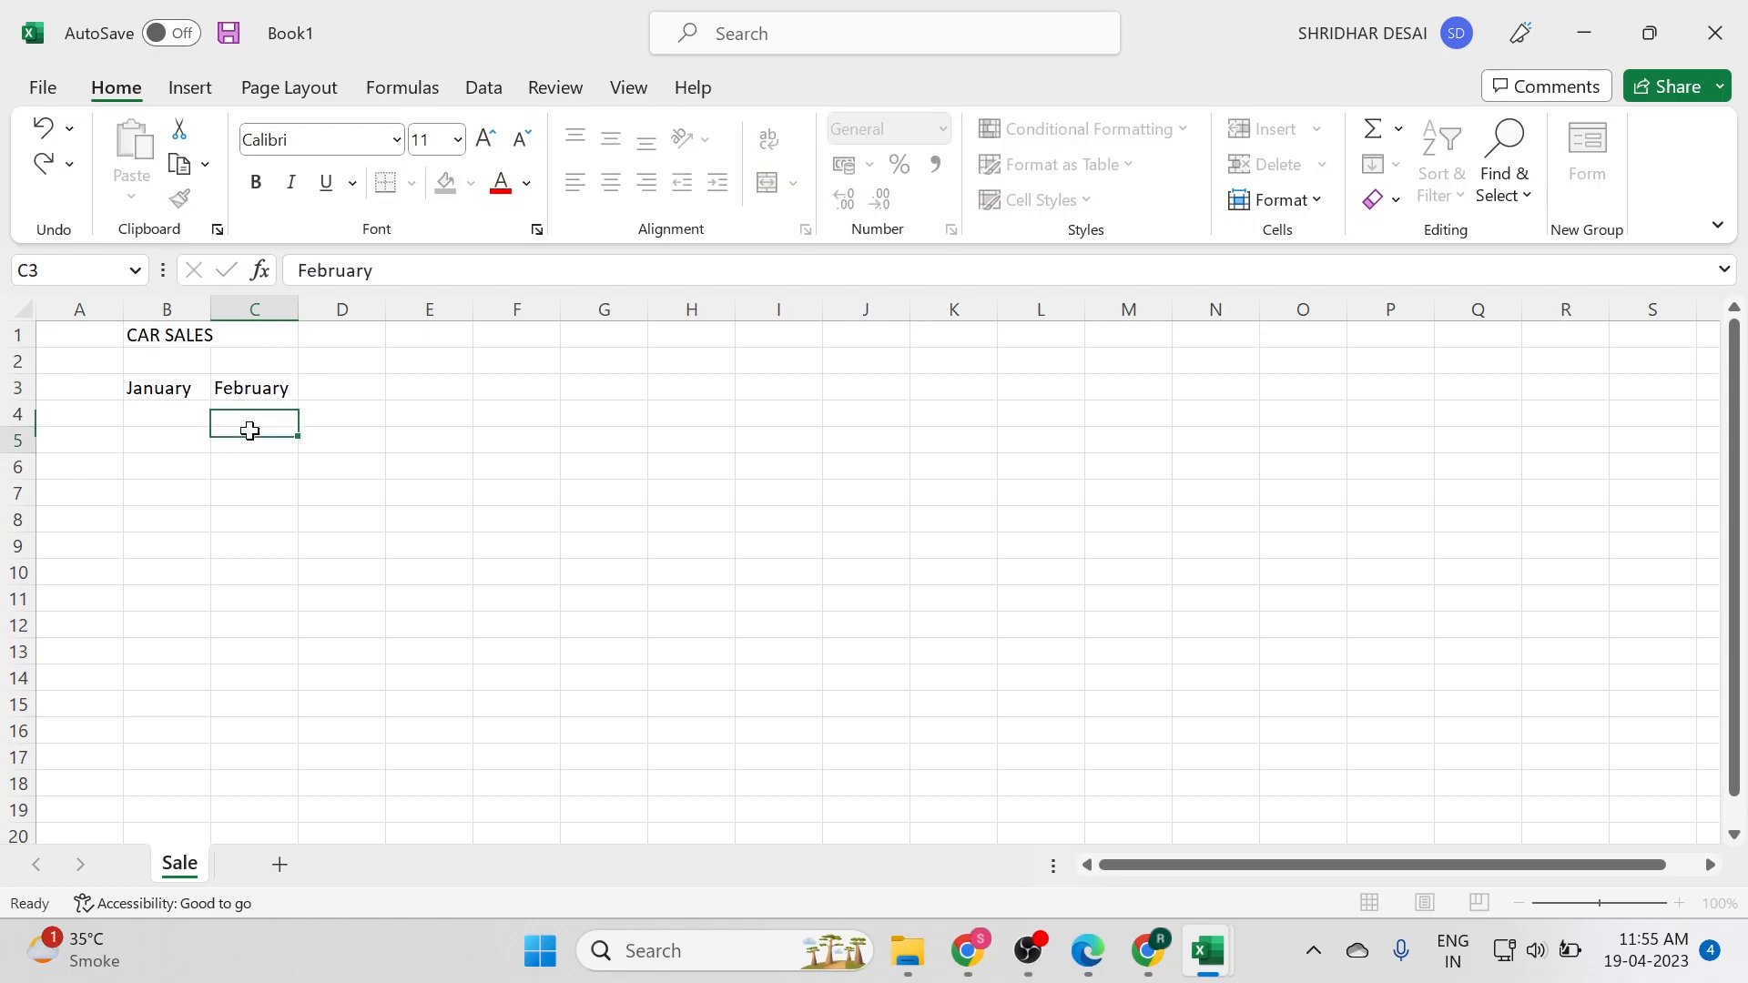
click(250, 431)
Extend the month headings from January and February across row 3 to June in G3
click(172, 388)
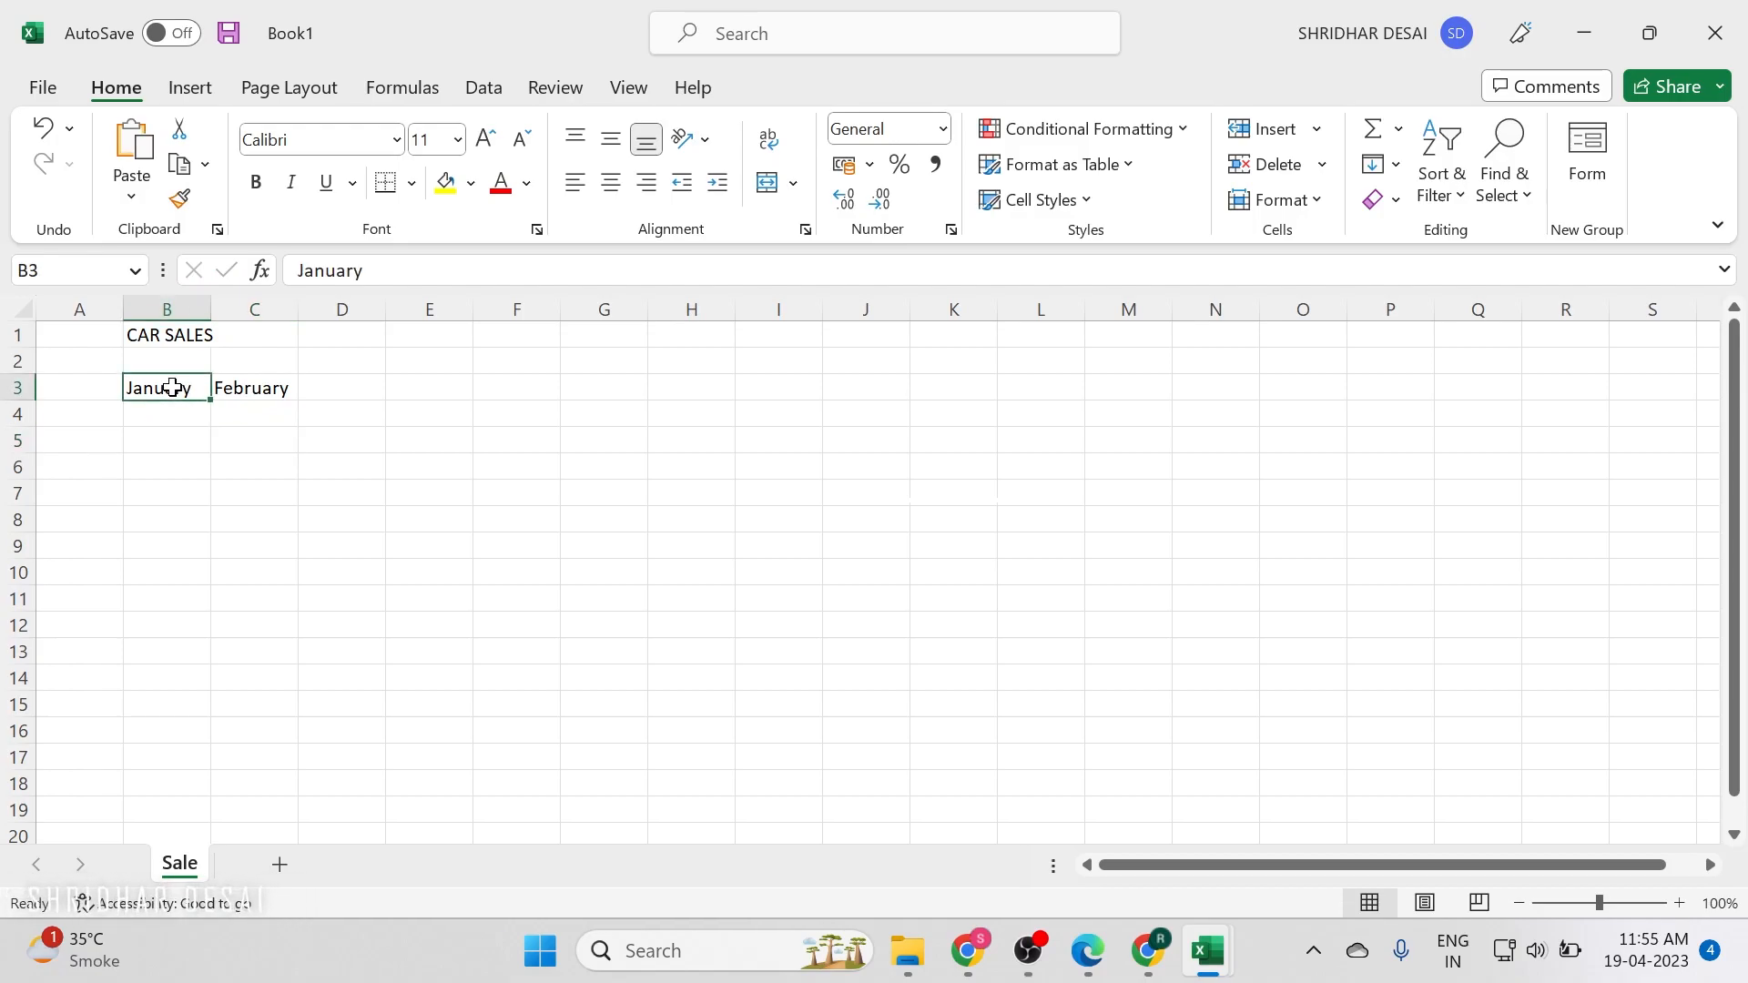
drag(173, 388, 235, 388)
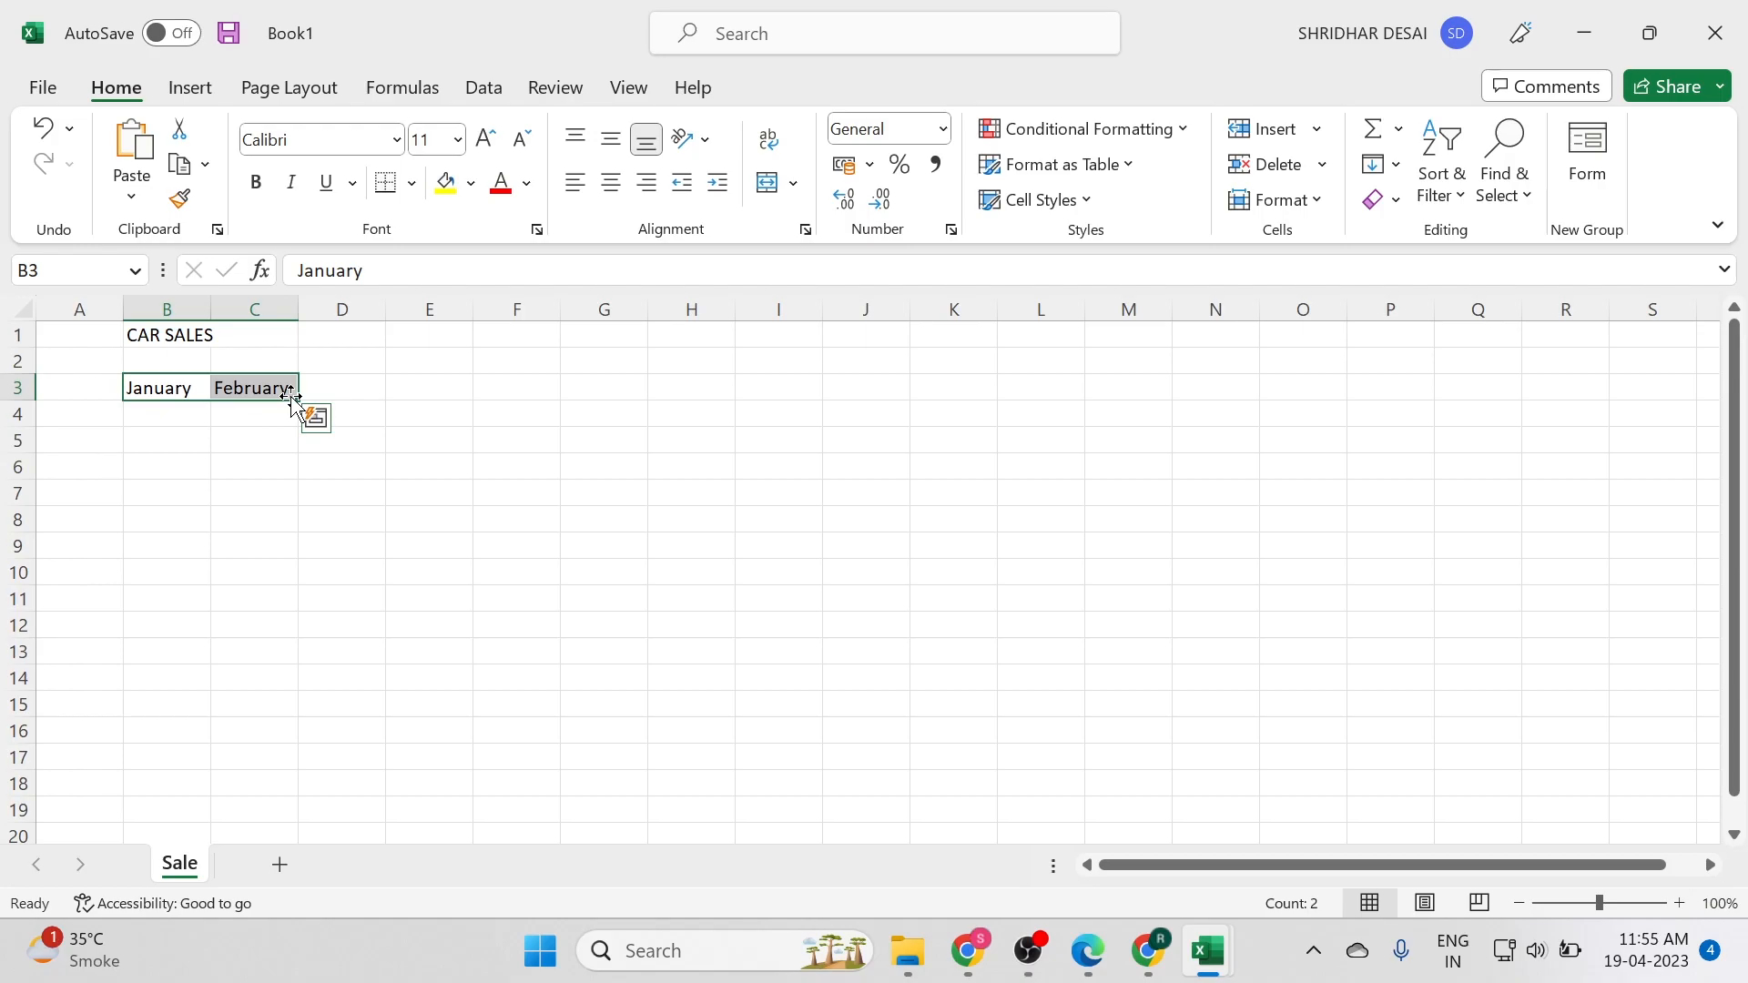
drag(297, 397, 605, 387)
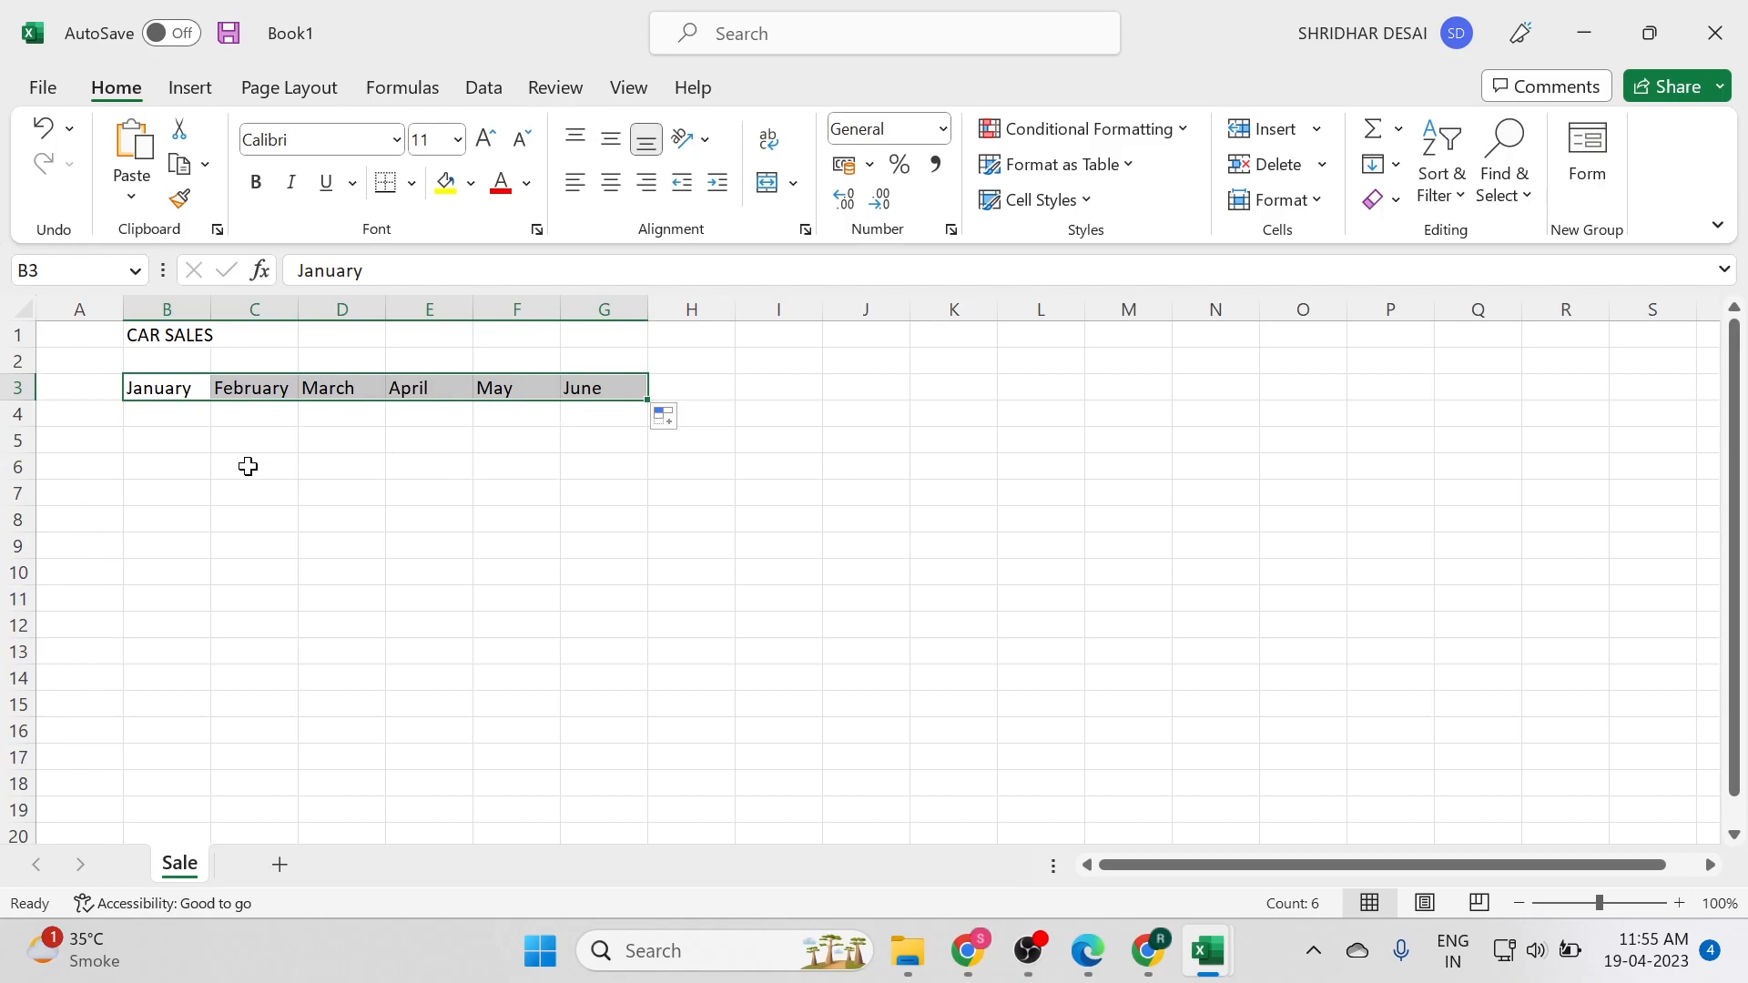
List the car brands Honda, Hyundai, KIA and TATA in cells A4 to A7
click(89, 415)
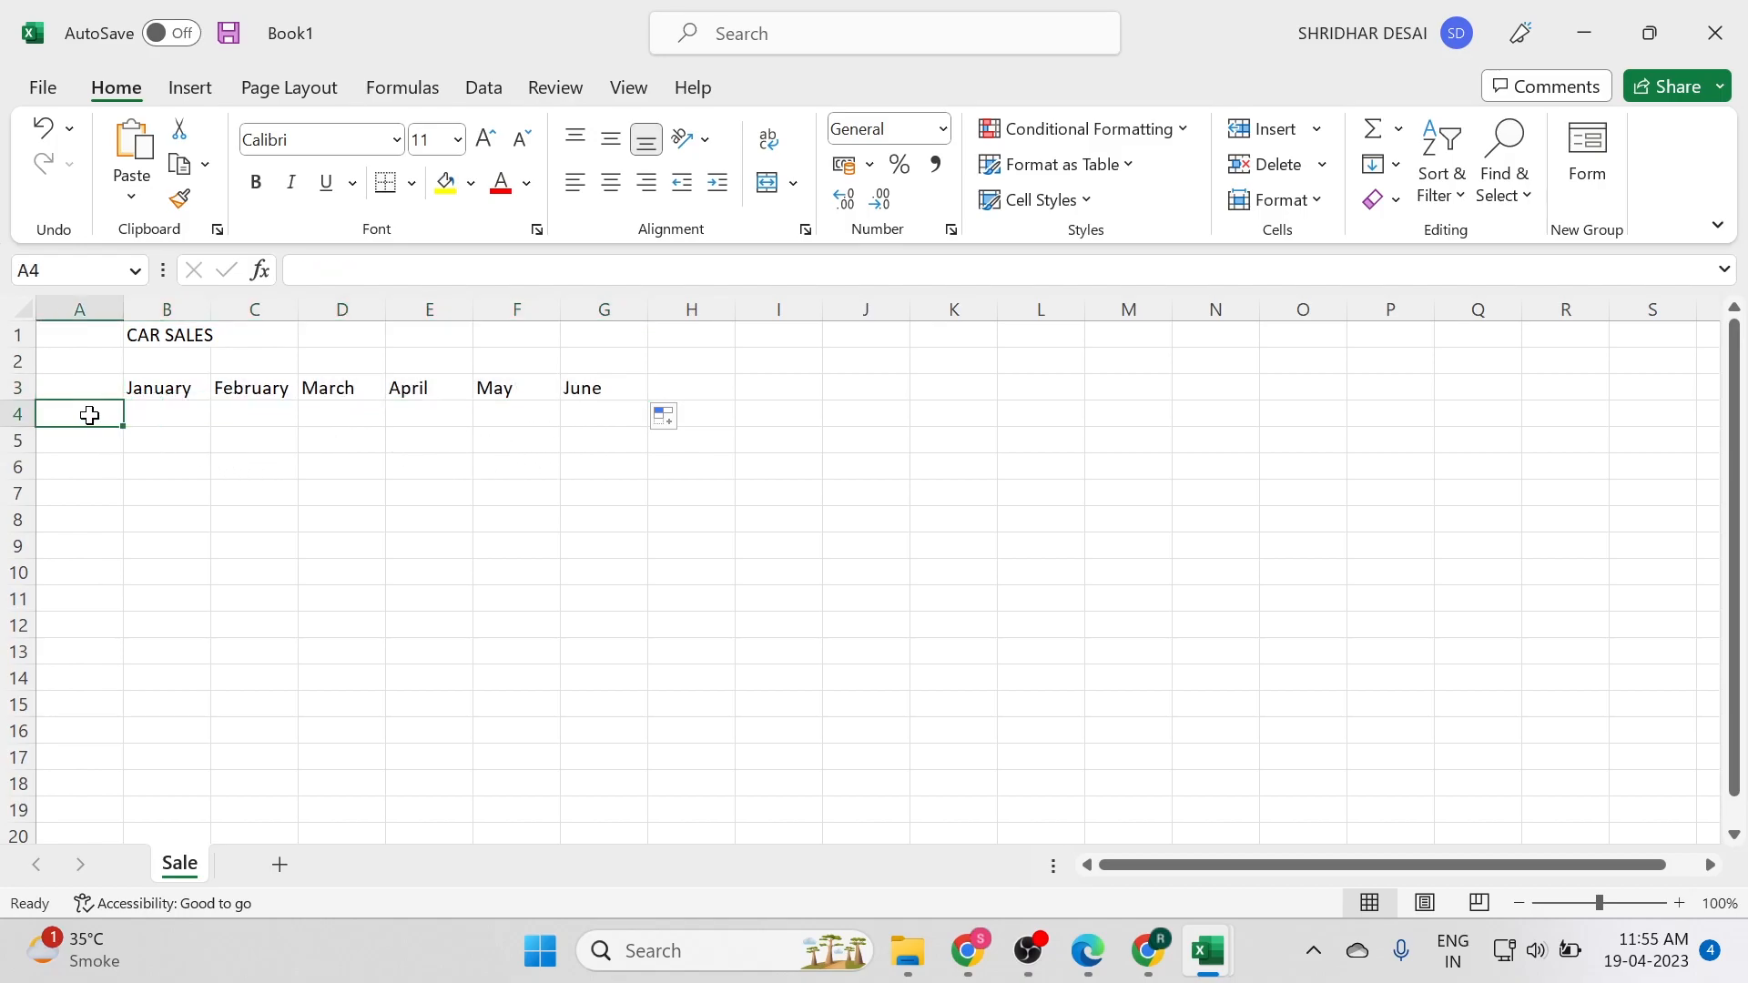
text(Honda)
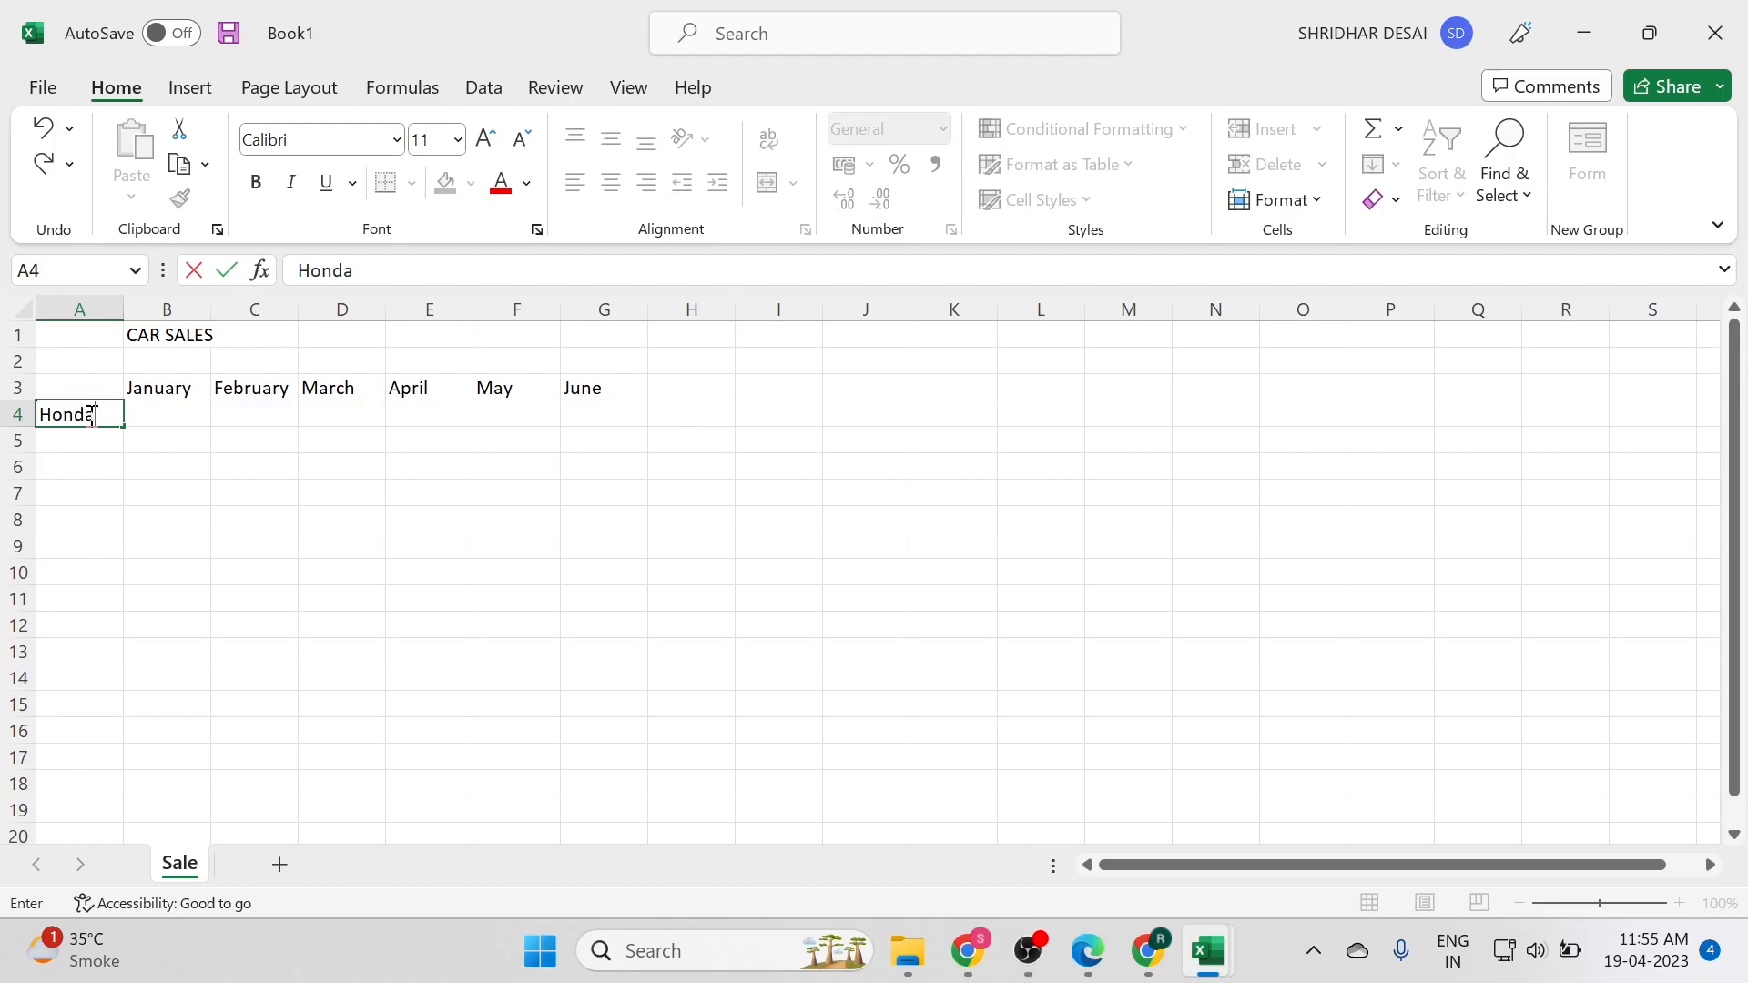
key(Return)
text(Hyundai)
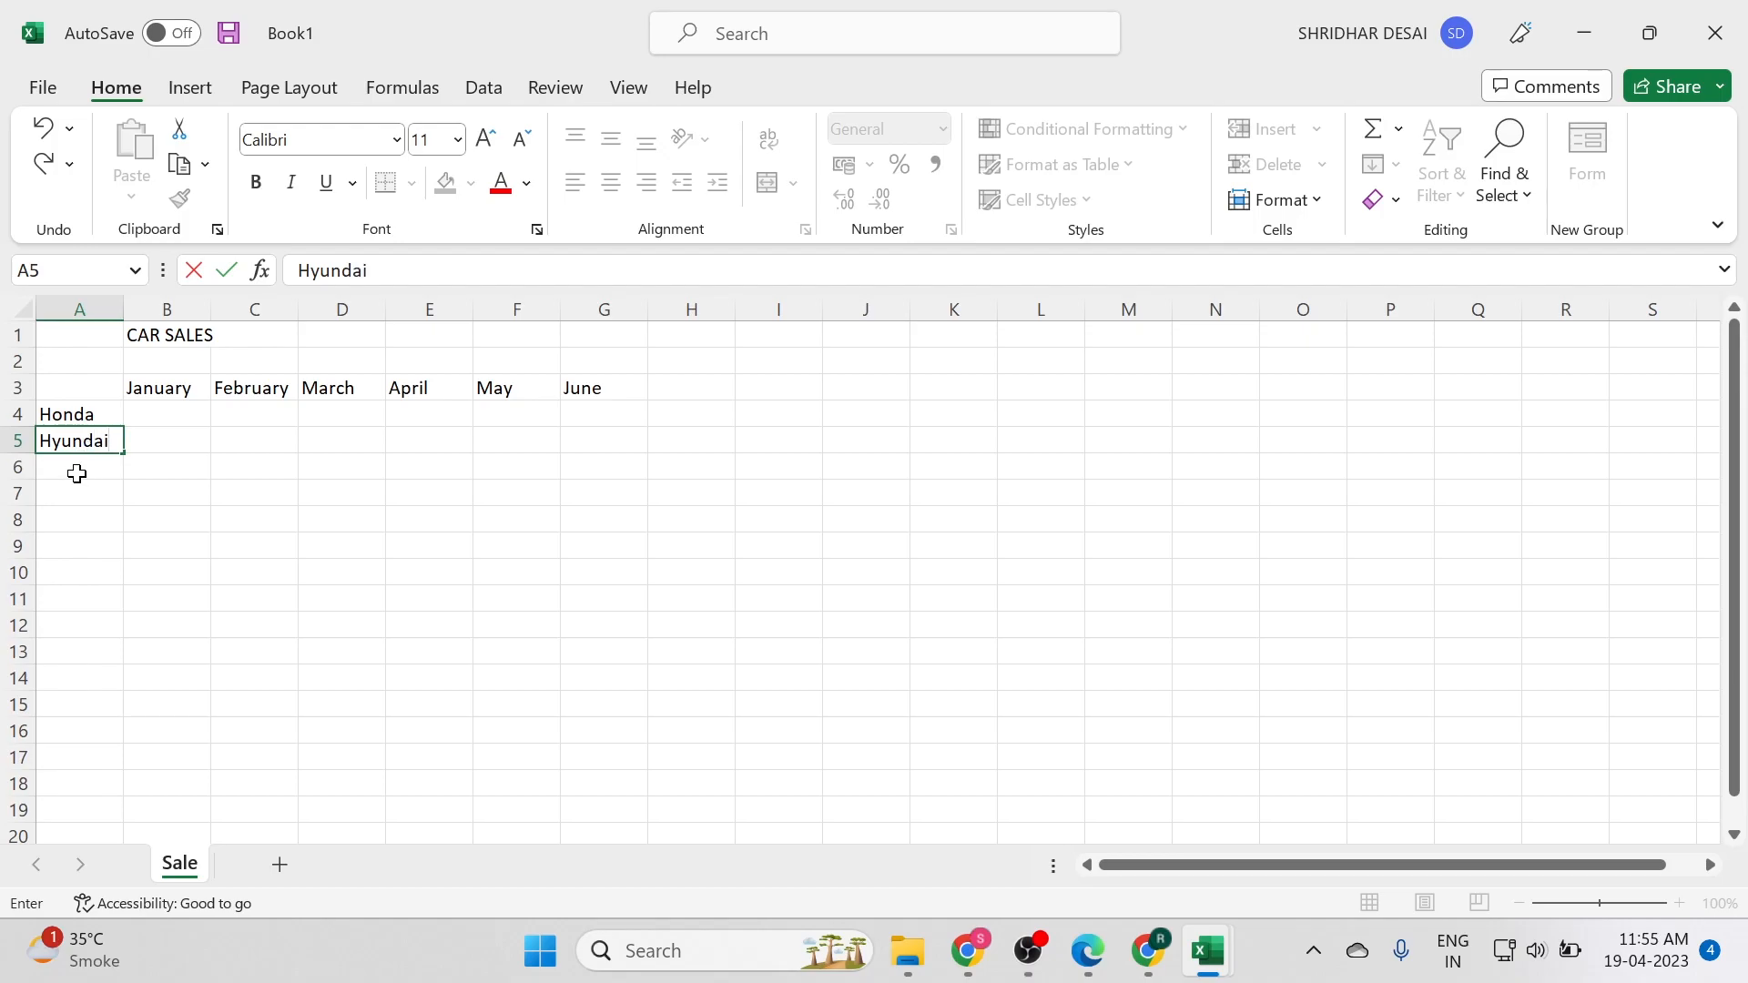
key(Return)
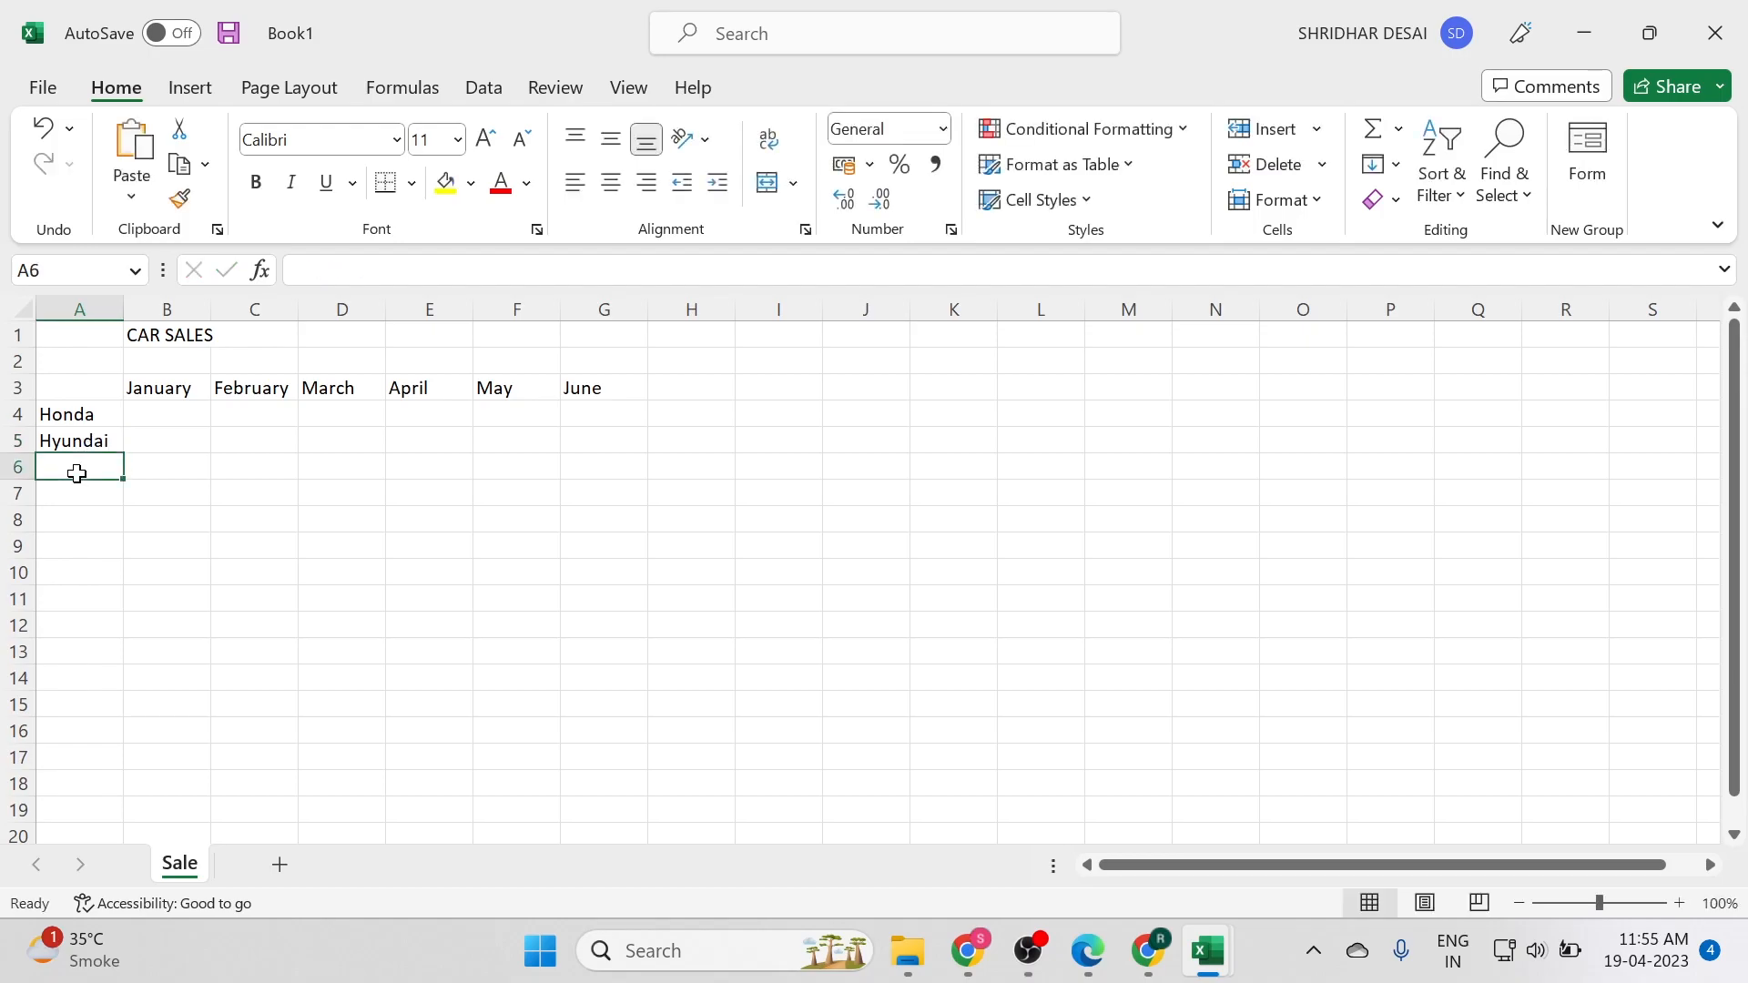
text(KIA)
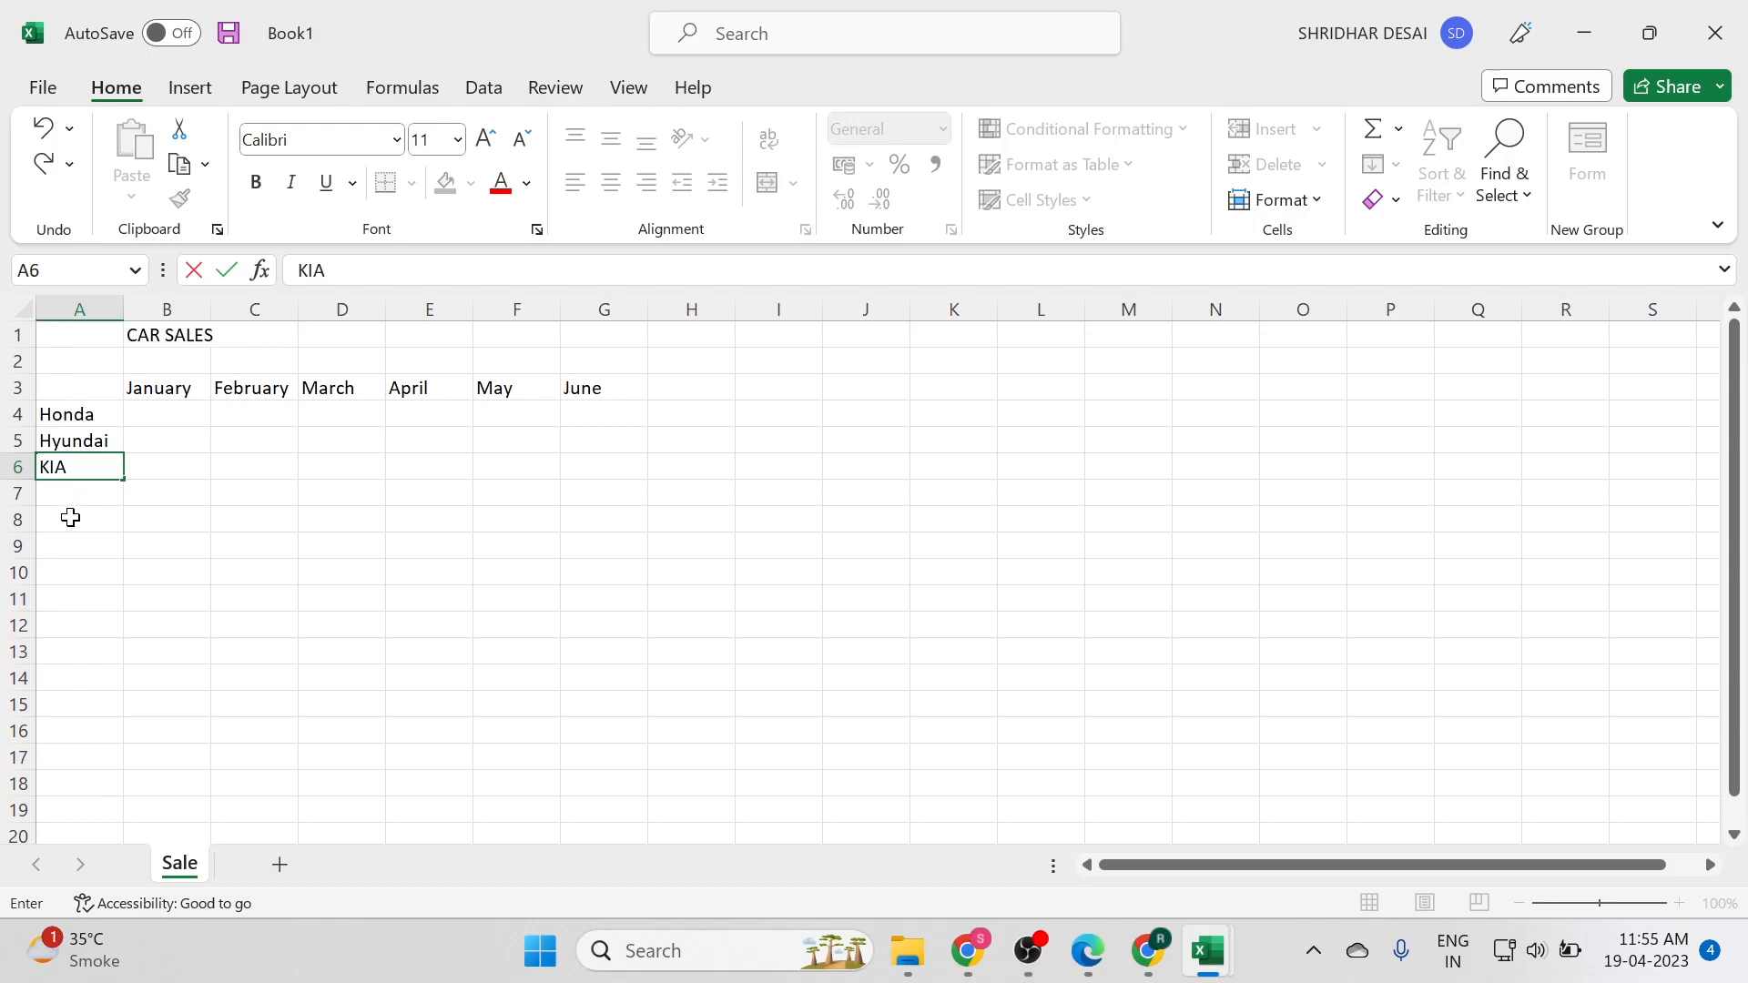
key(Return)
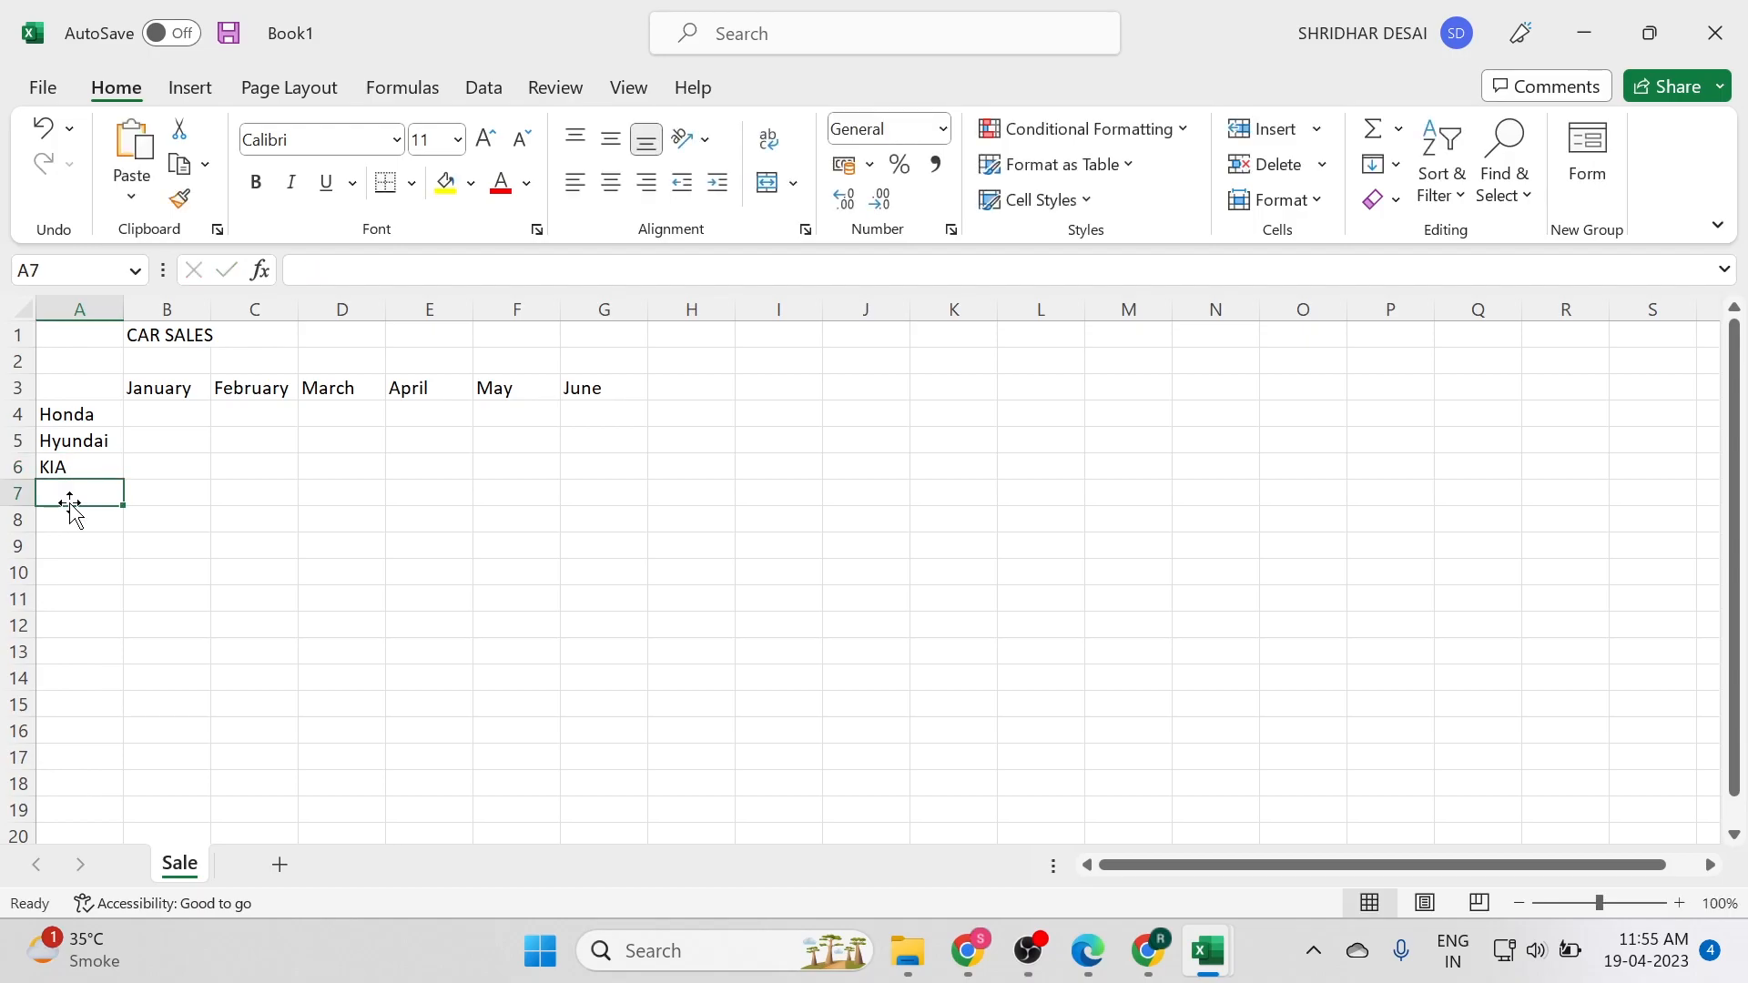
text(TATA)
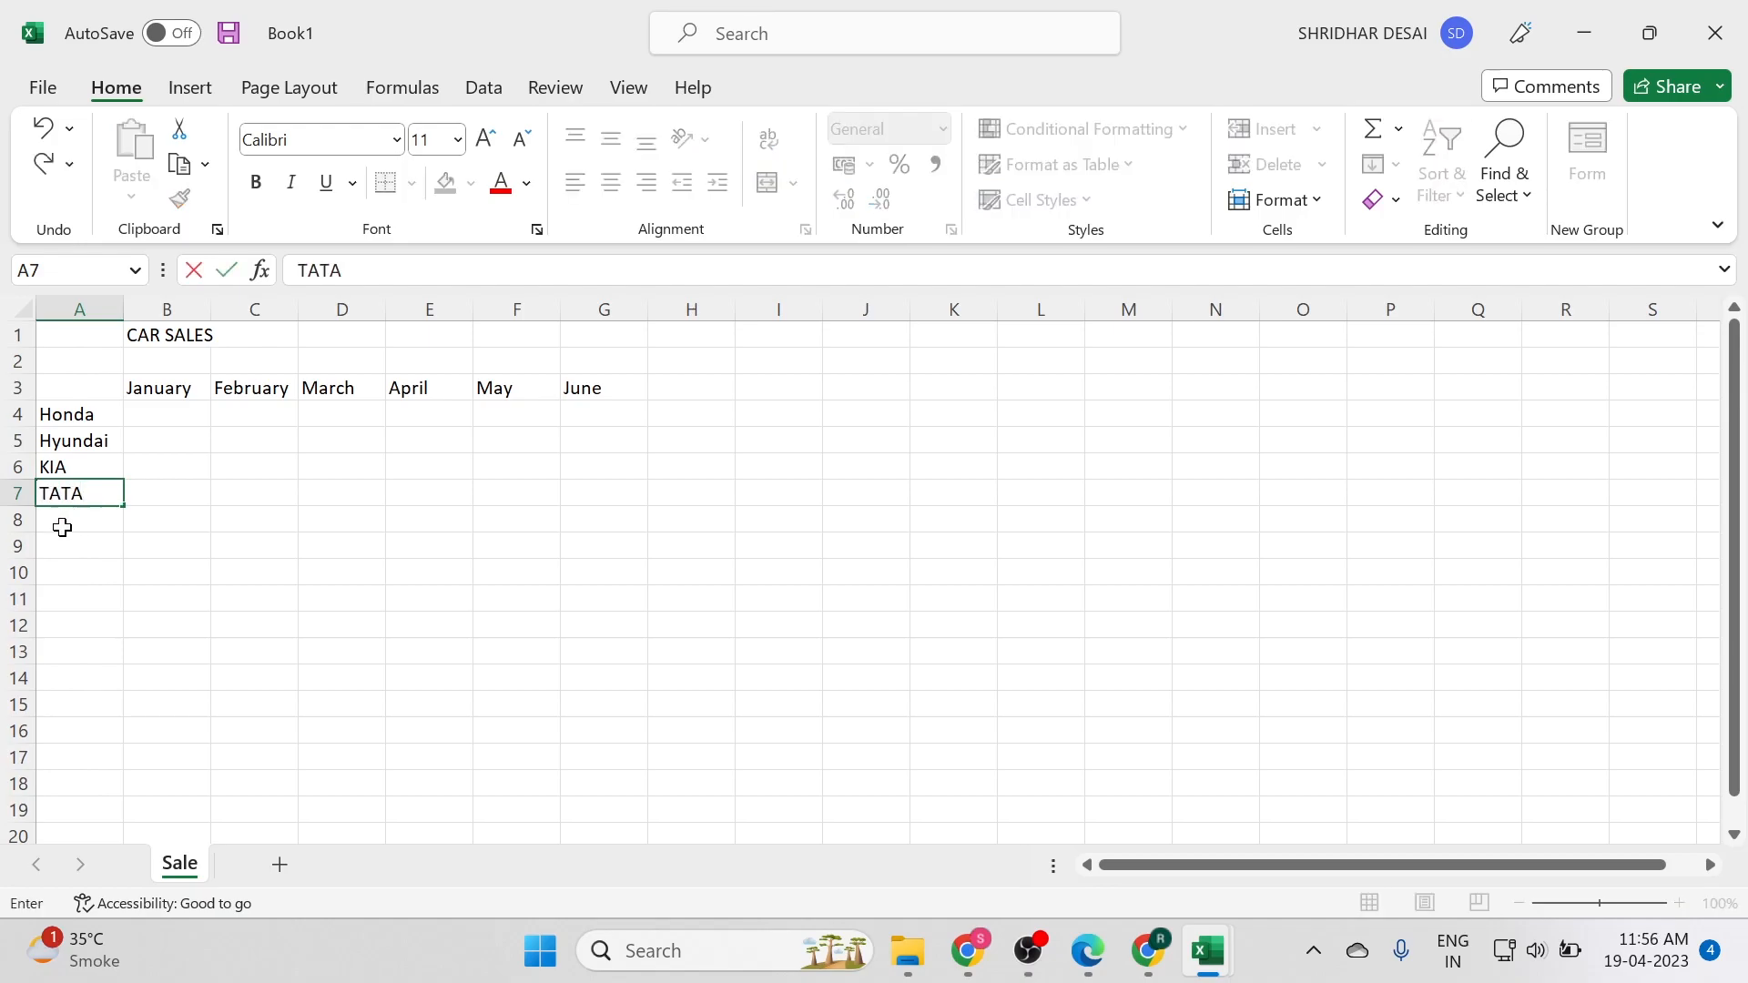
key(Return)
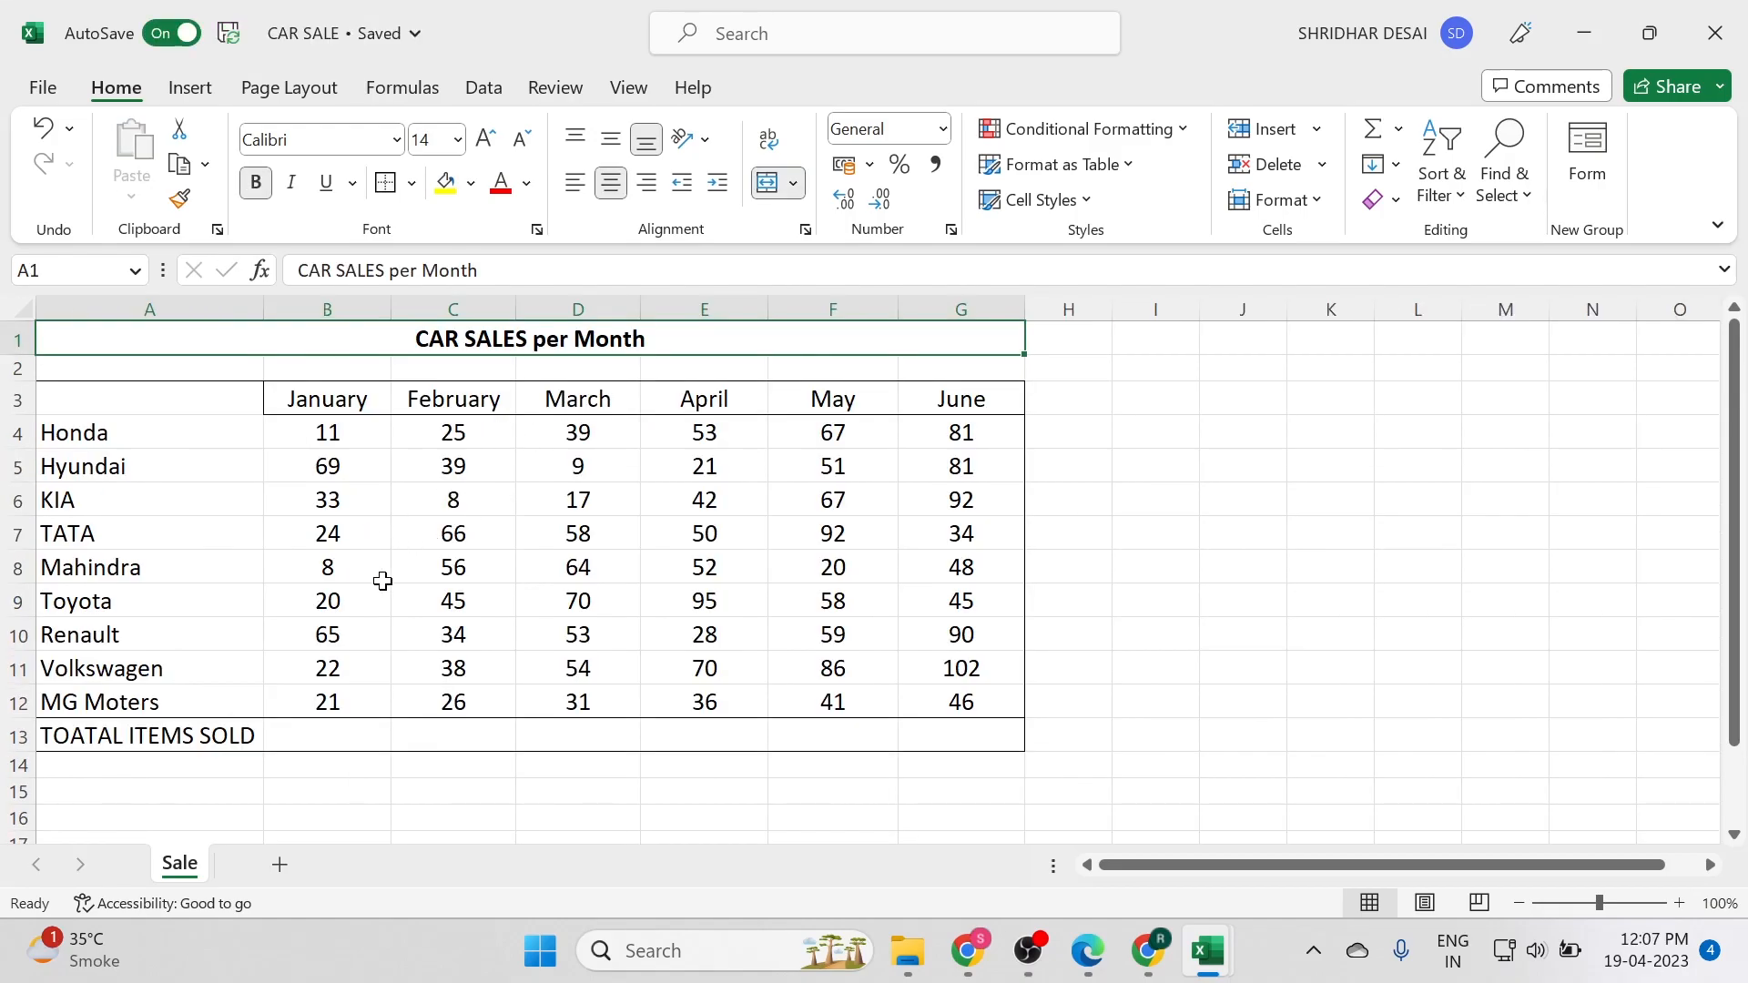
Fill the car brand cells A4:A12, from Honda to MG Moters, with the lightest orange theme color
click(191, 430)
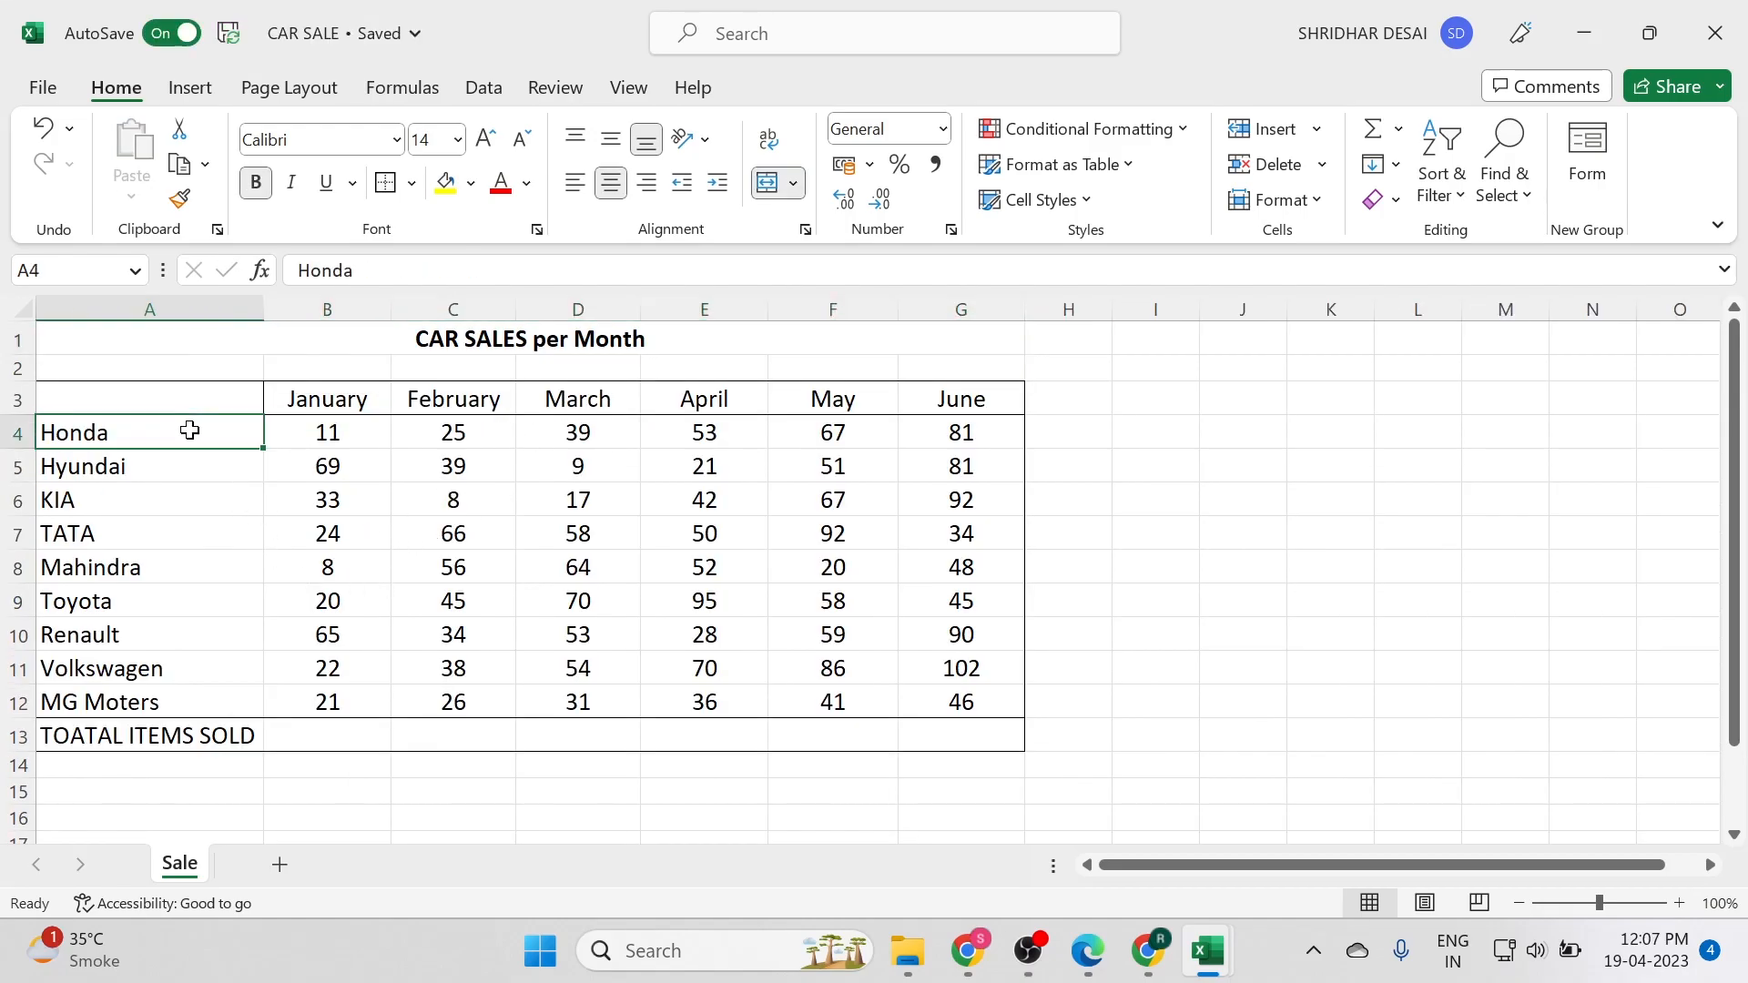
key(shift+Down)
key(shift+Down)
key(shift+Down)
key(shift+Down)
key(shift+Down)
key(shift+Down)
key(shift+Down)
key(shift+Down)
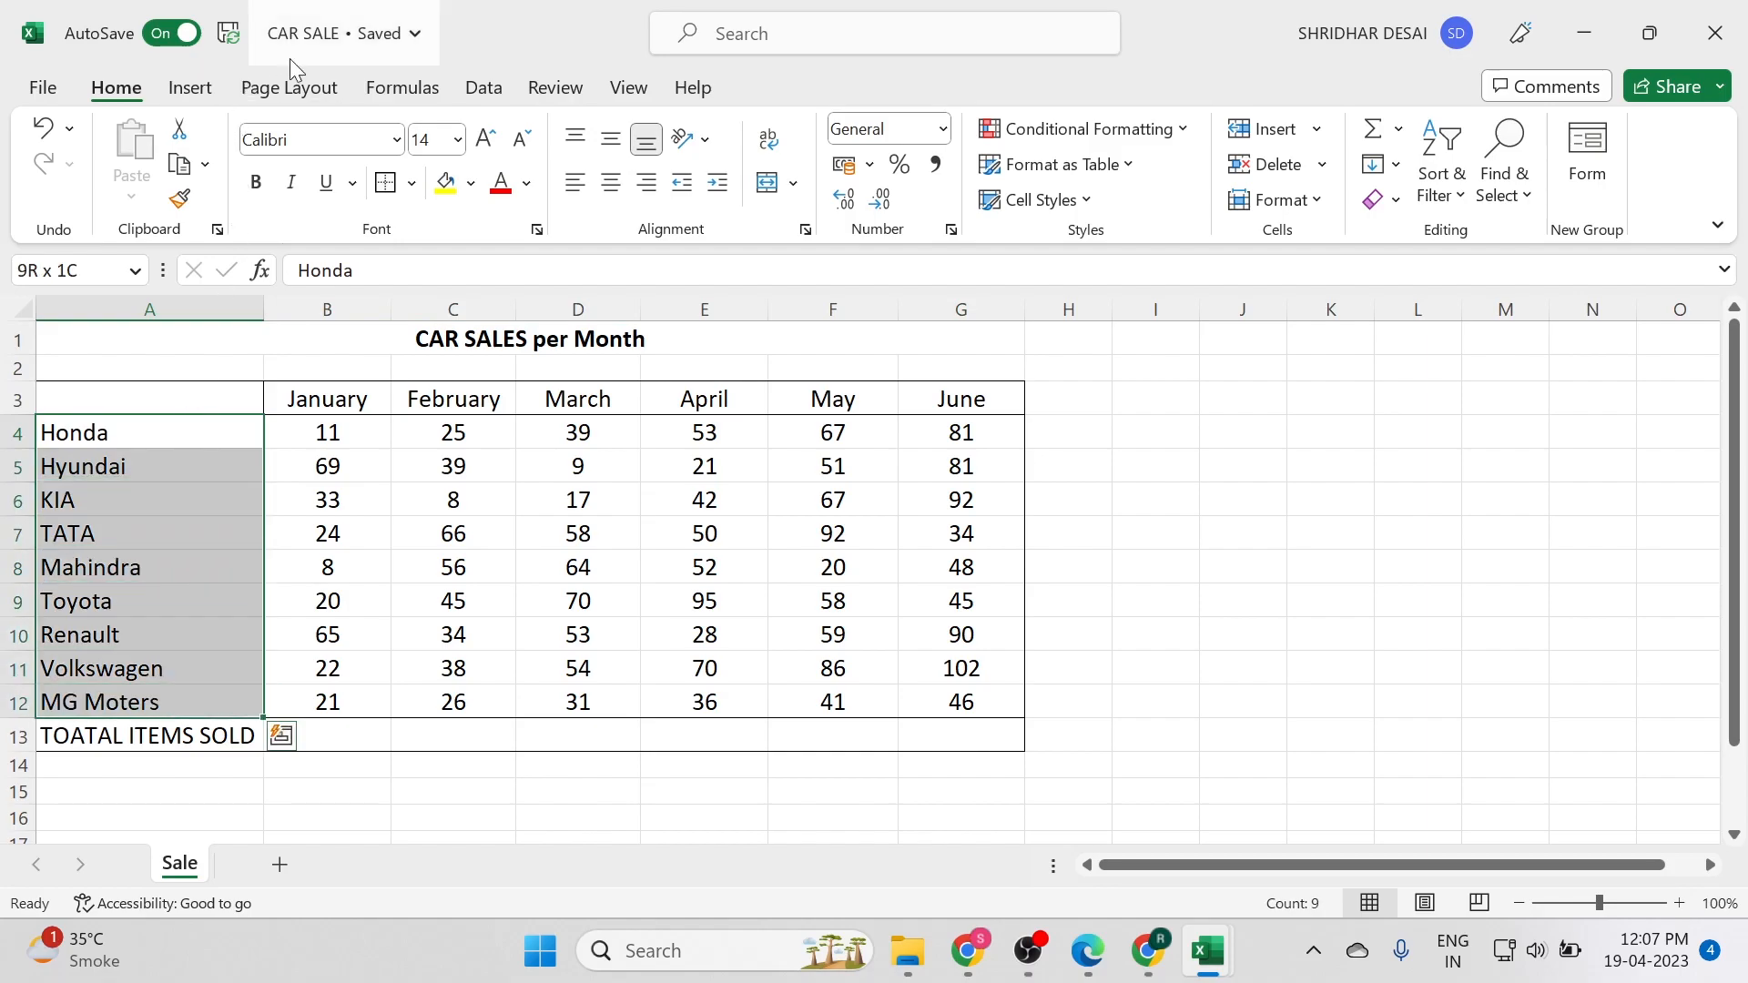
click(445, 182)
click(471, 183)
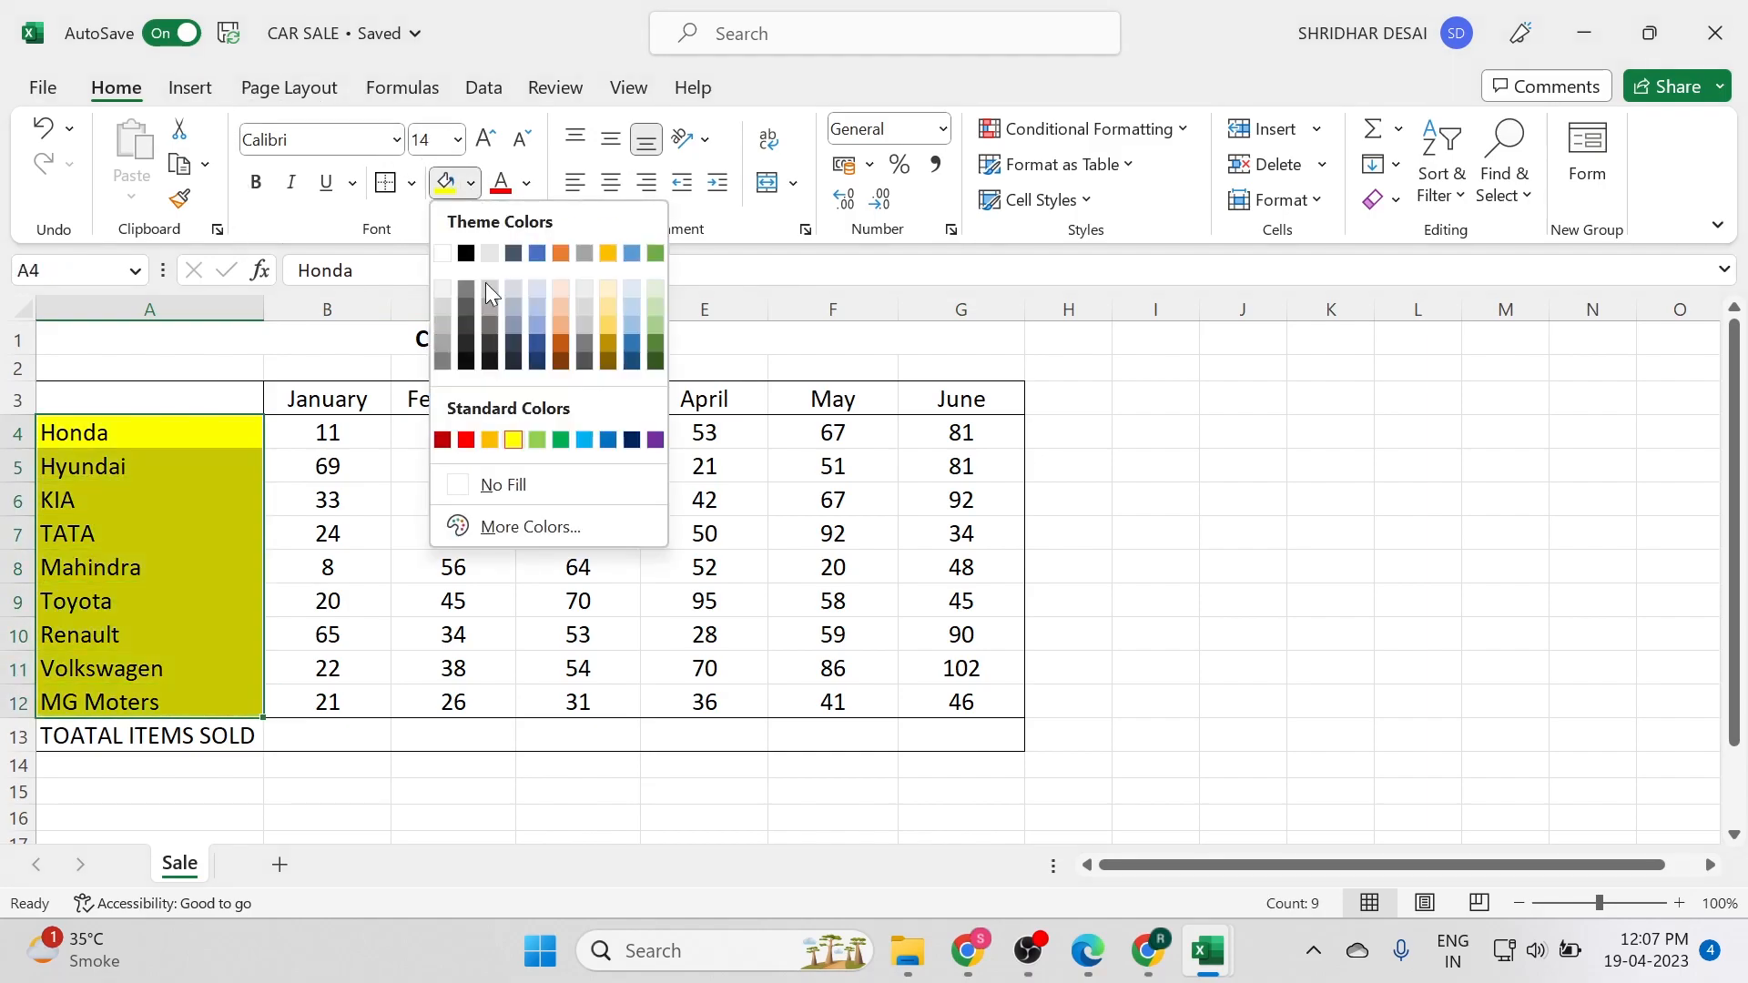
click(565, 292)
Examine the month headings in row 3 and the January sales column down to the total row
click(337, 568)
click(345, 536)
click(339, 405)
key(Right)
key(Right)
key(Right)
key(Right)
key(Right)
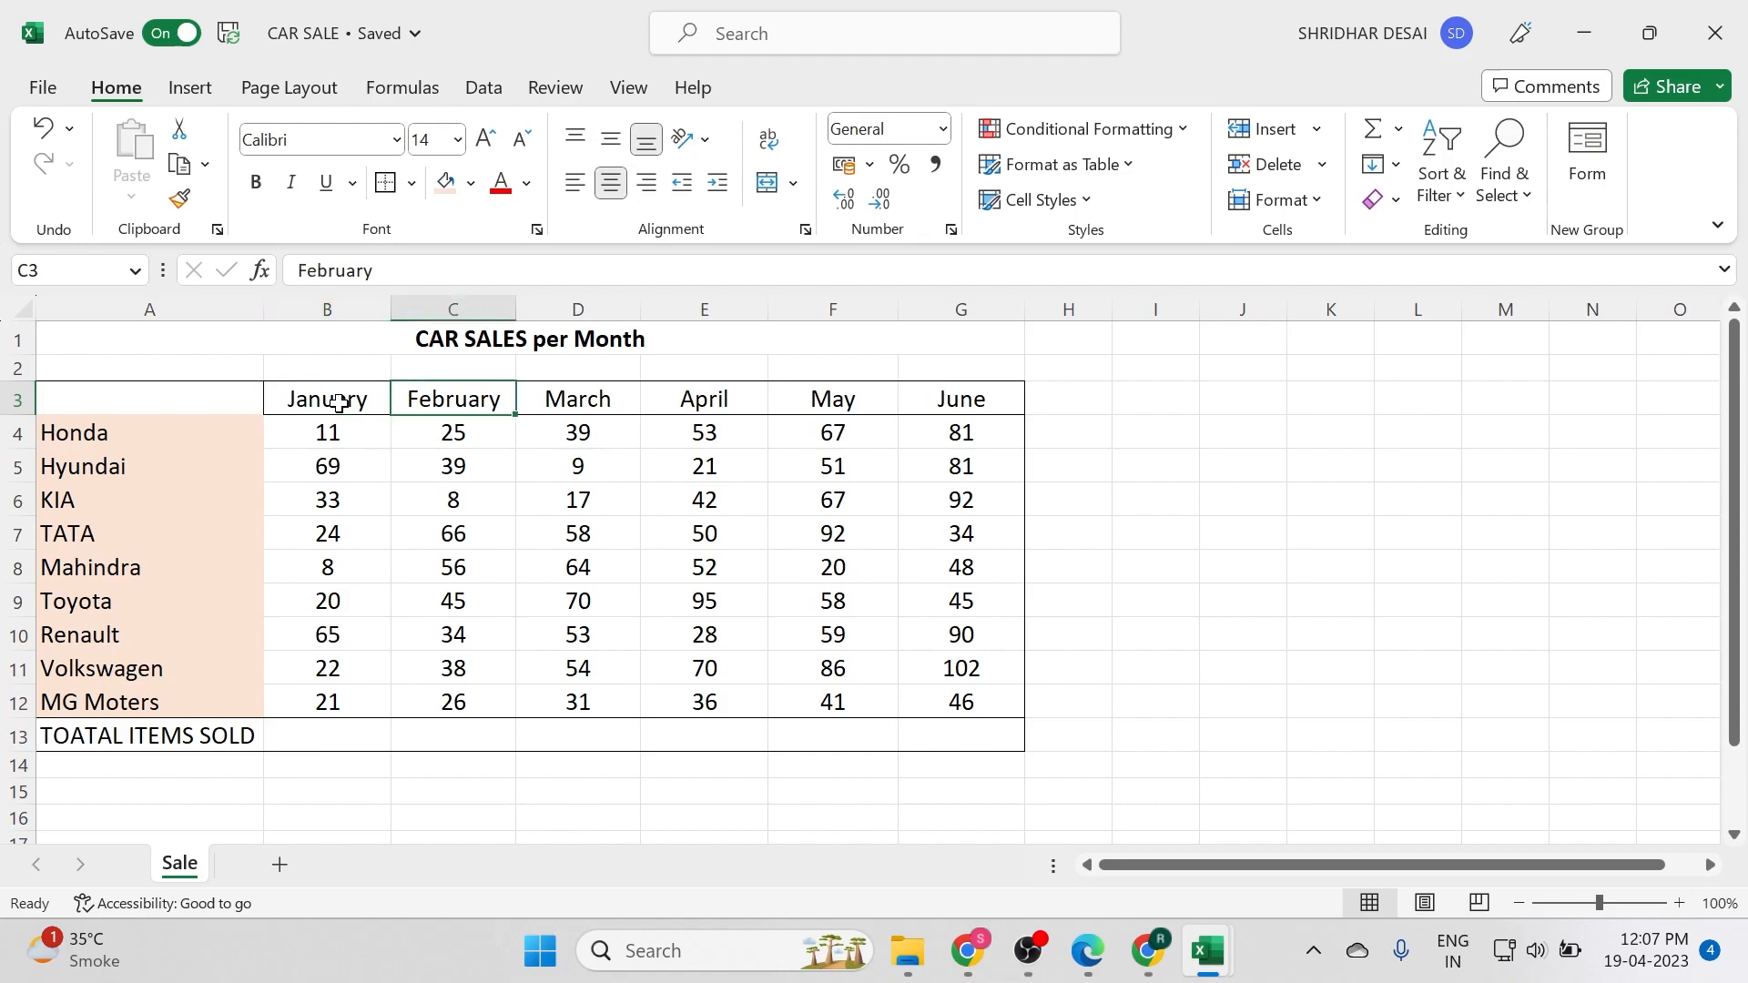
key(Left)
key(Left)
key(Left)
key(Left)
key(Left)
key(Left)
key(Down)
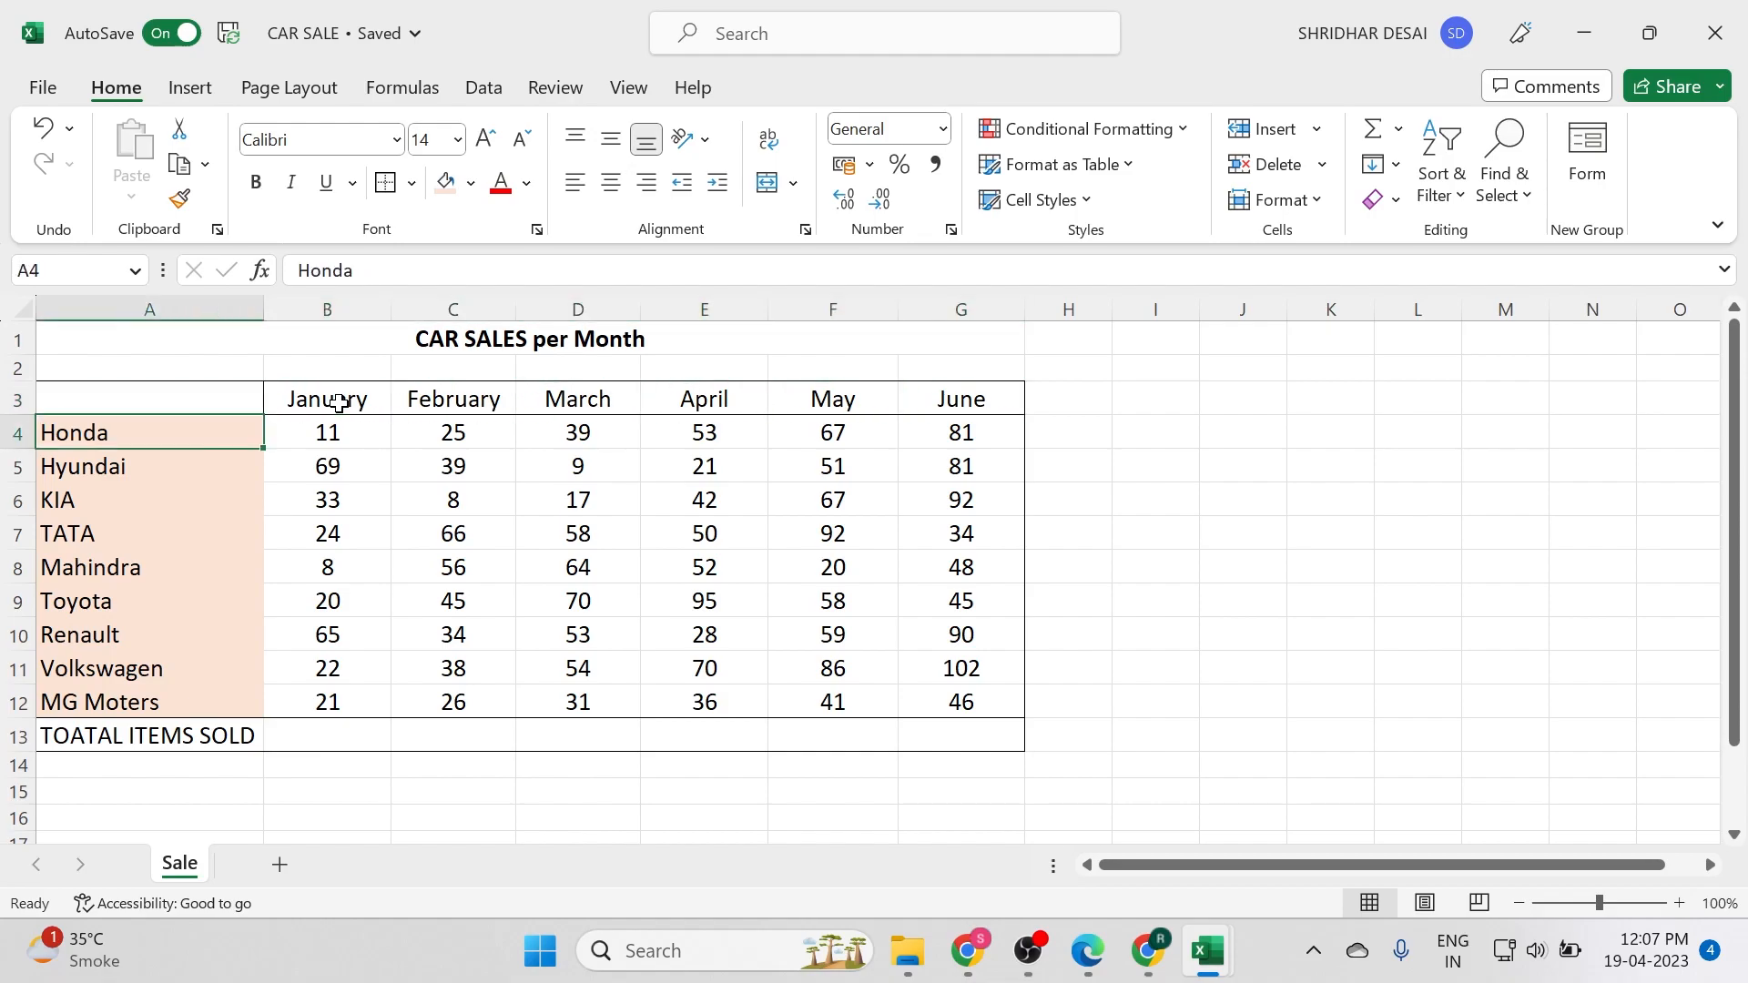
key(Right)
key(Up)
key(Down)
key(Down)
key(Down)
key(Down)
key(Down)
key(Down)
key(Down)
key(Down)
key(Down)
key(Down)
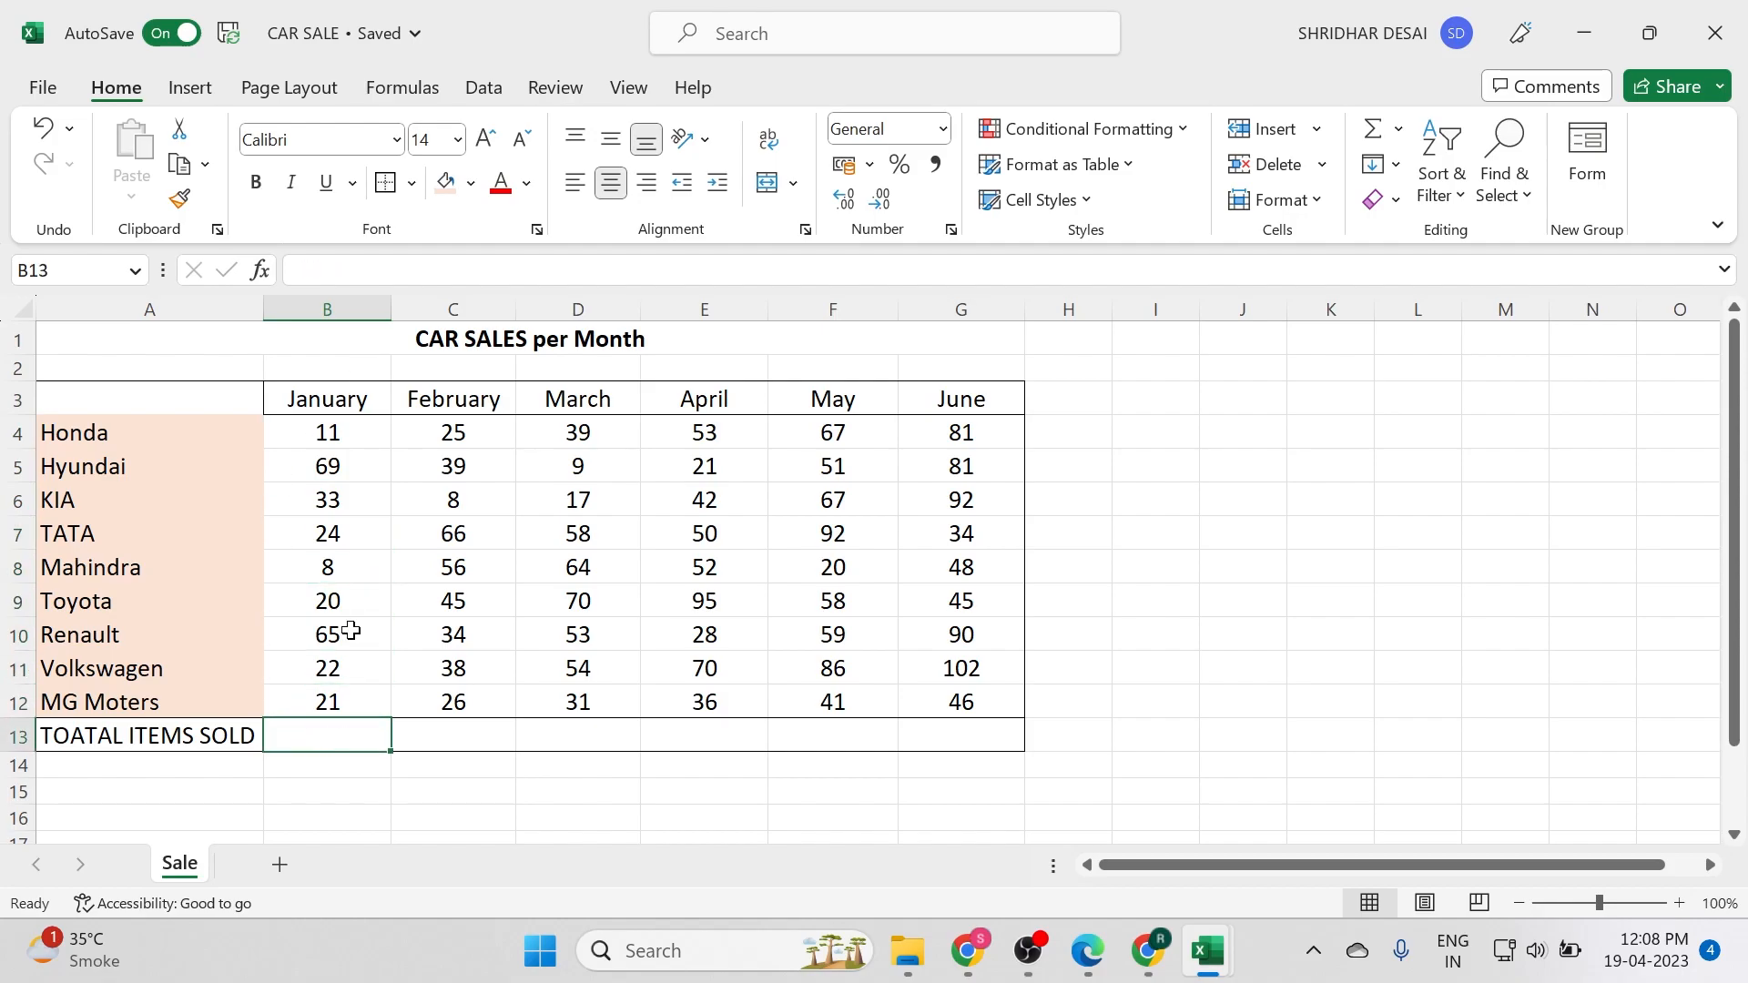
Total the January sales B4:B12 with AutoSum in cell B13
click(346, 434)
key(shift+Down)
key(shift+Down)
key(shift+Down)
key(shift+Down)
key(shift+Down)
key(shift+Down)
key(shift+Down)
key(shift+Down)
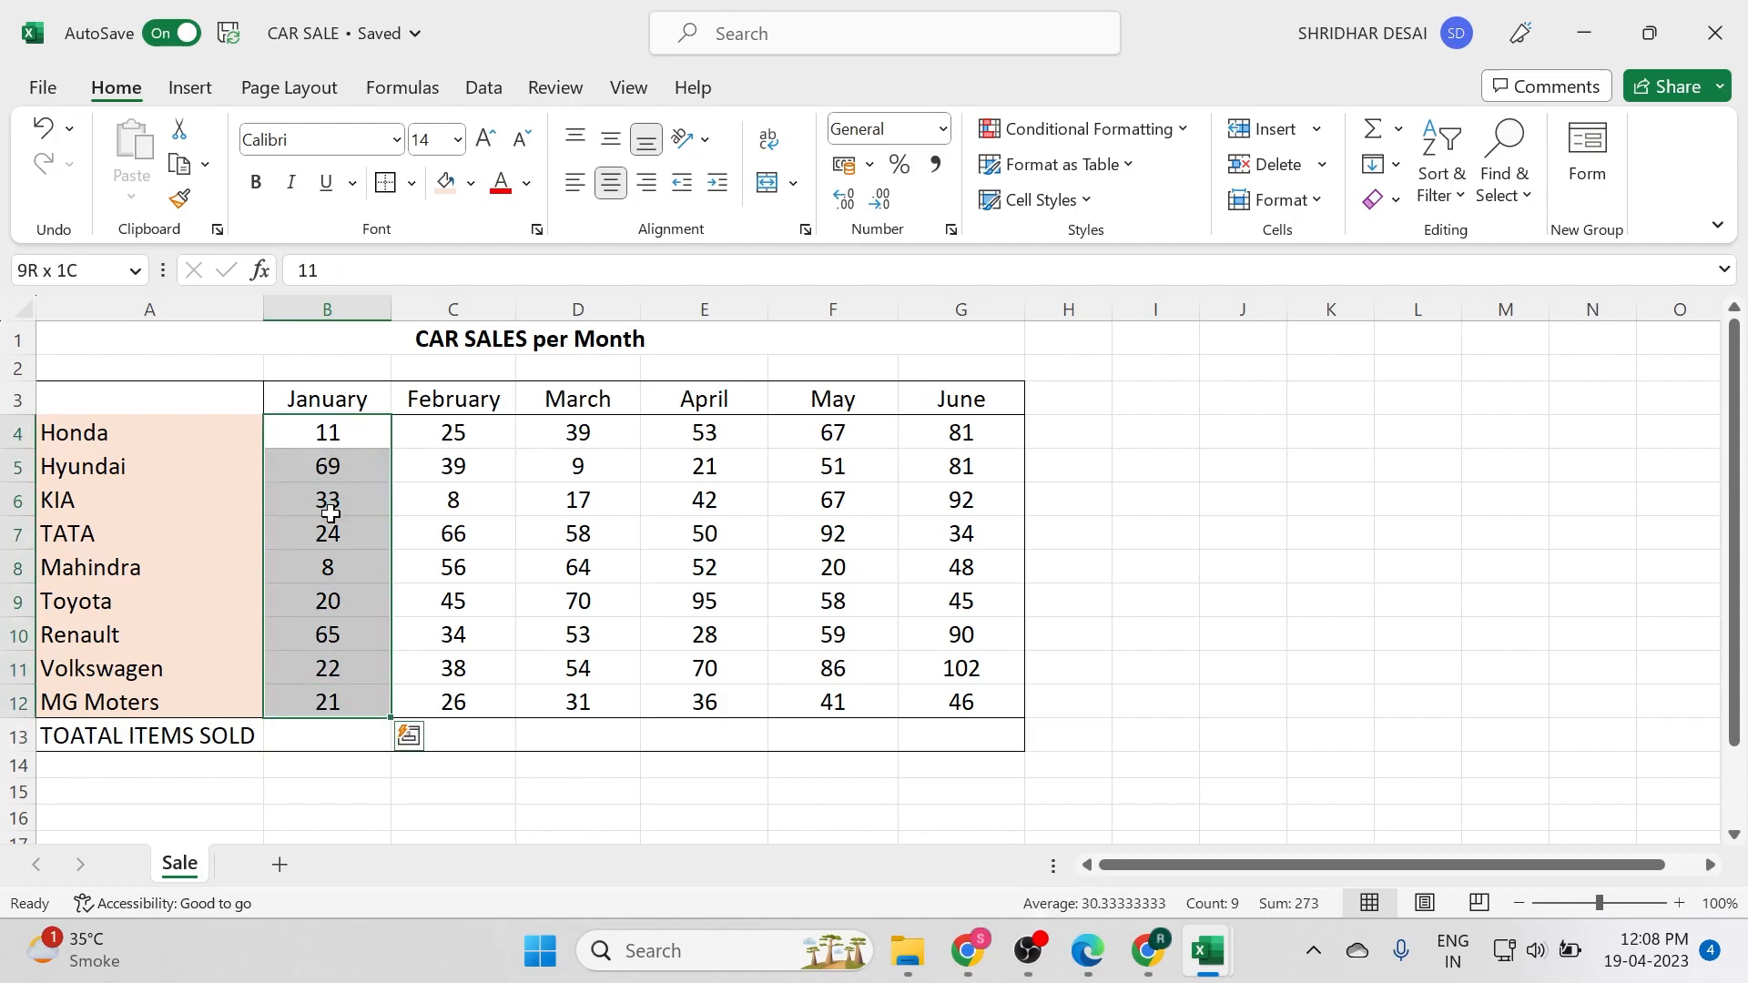
click(1399, 128)
click(1416, 172)
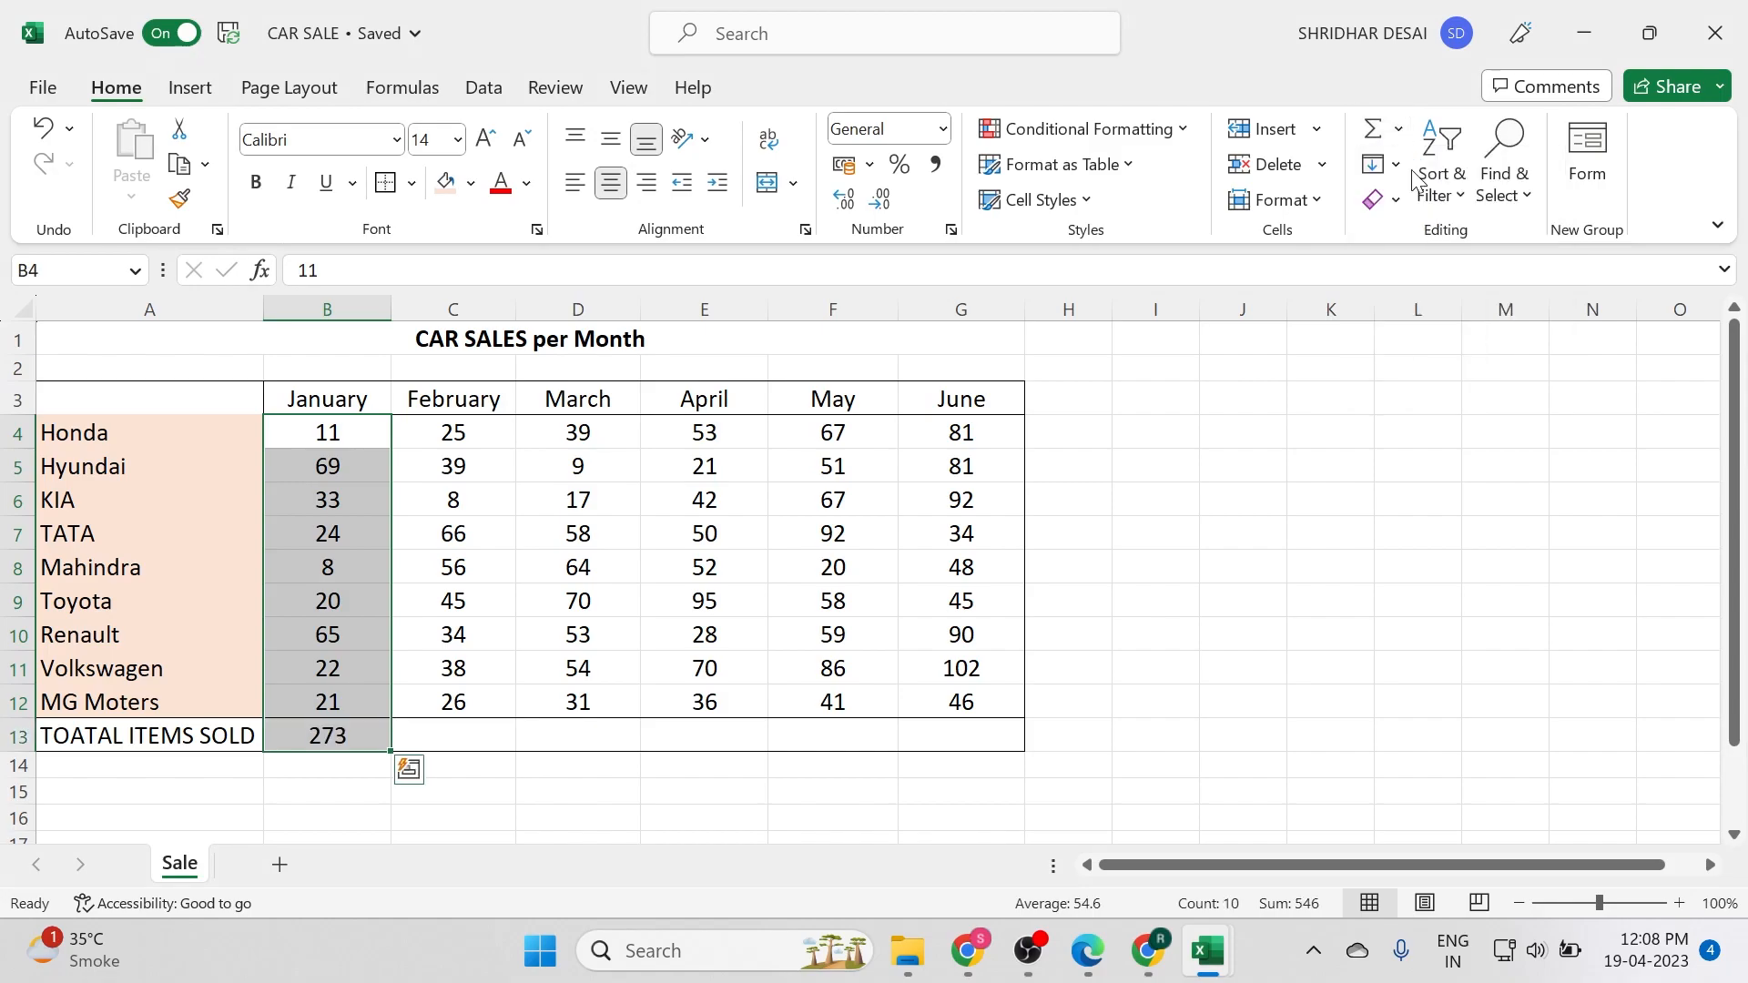
Total the February sales C4:C12 with AutoSum in cell C13
click(455, 435)
key(shift+Down)
key(shift+Down)
key(shift+Down)
key(shift+Down)
key(shift+Down)
key(shift+Down)
key(shift+Down)
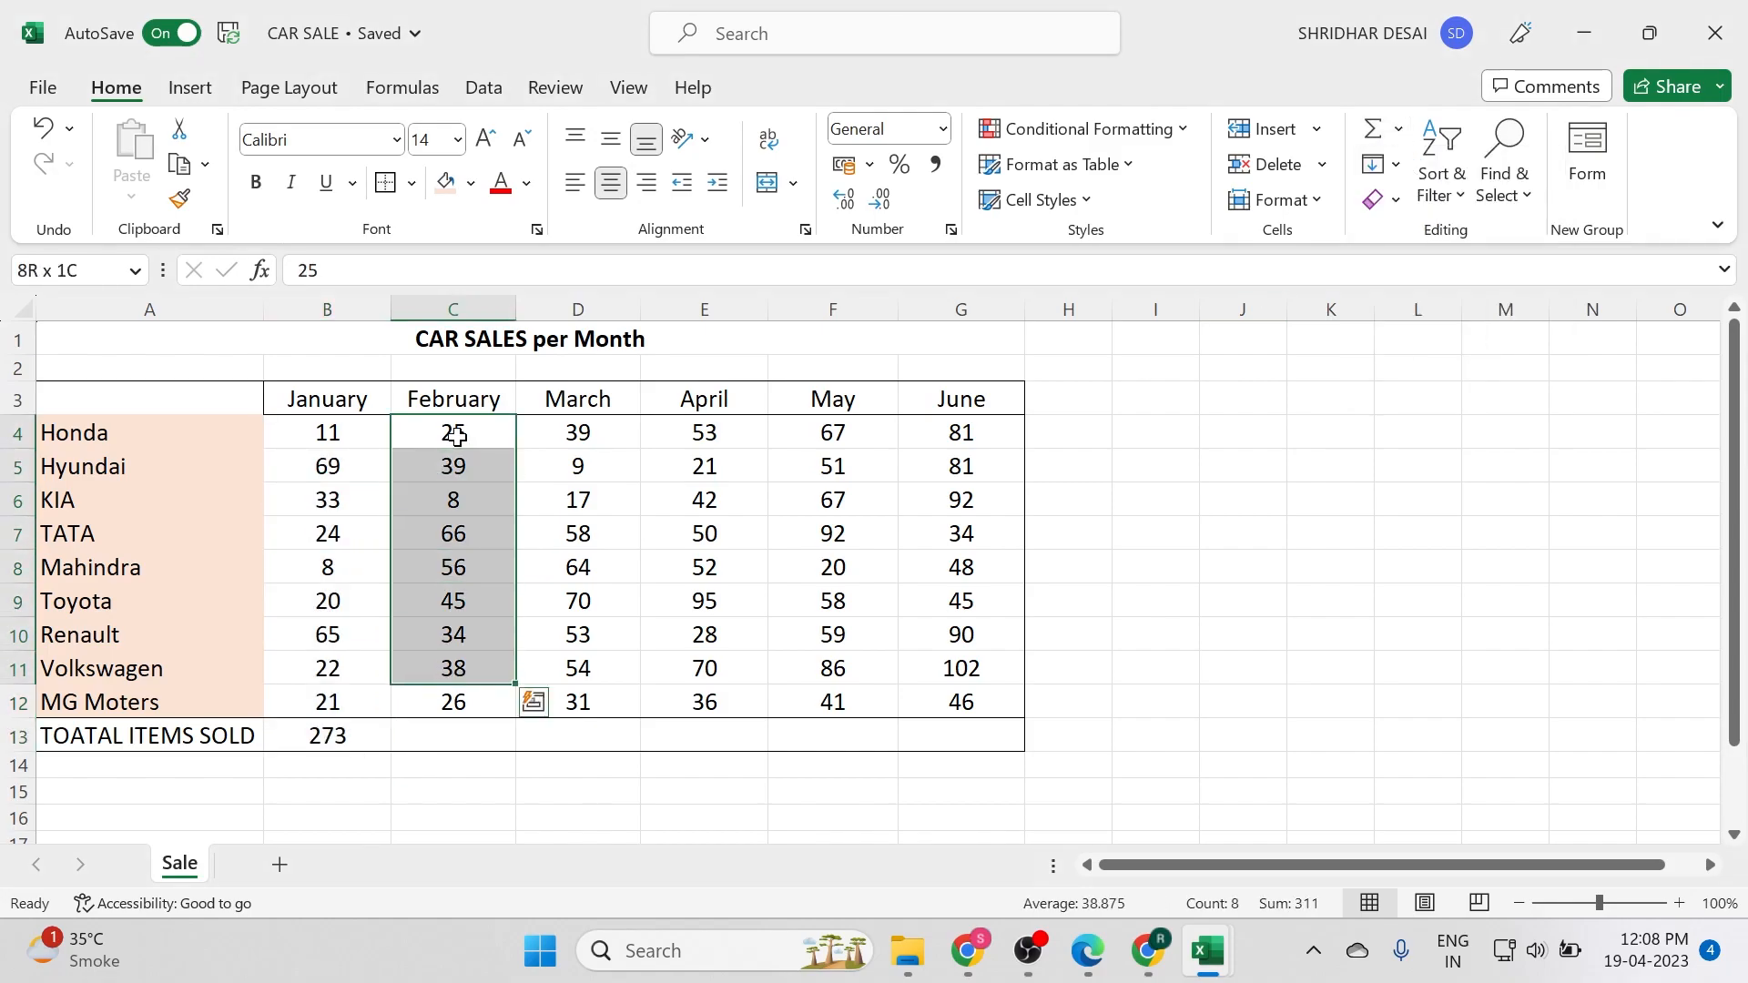
key(shift+Down)
click(1371, 128)
Copy the January total formula from B13 across the total row through June in G13
click(334, 744)
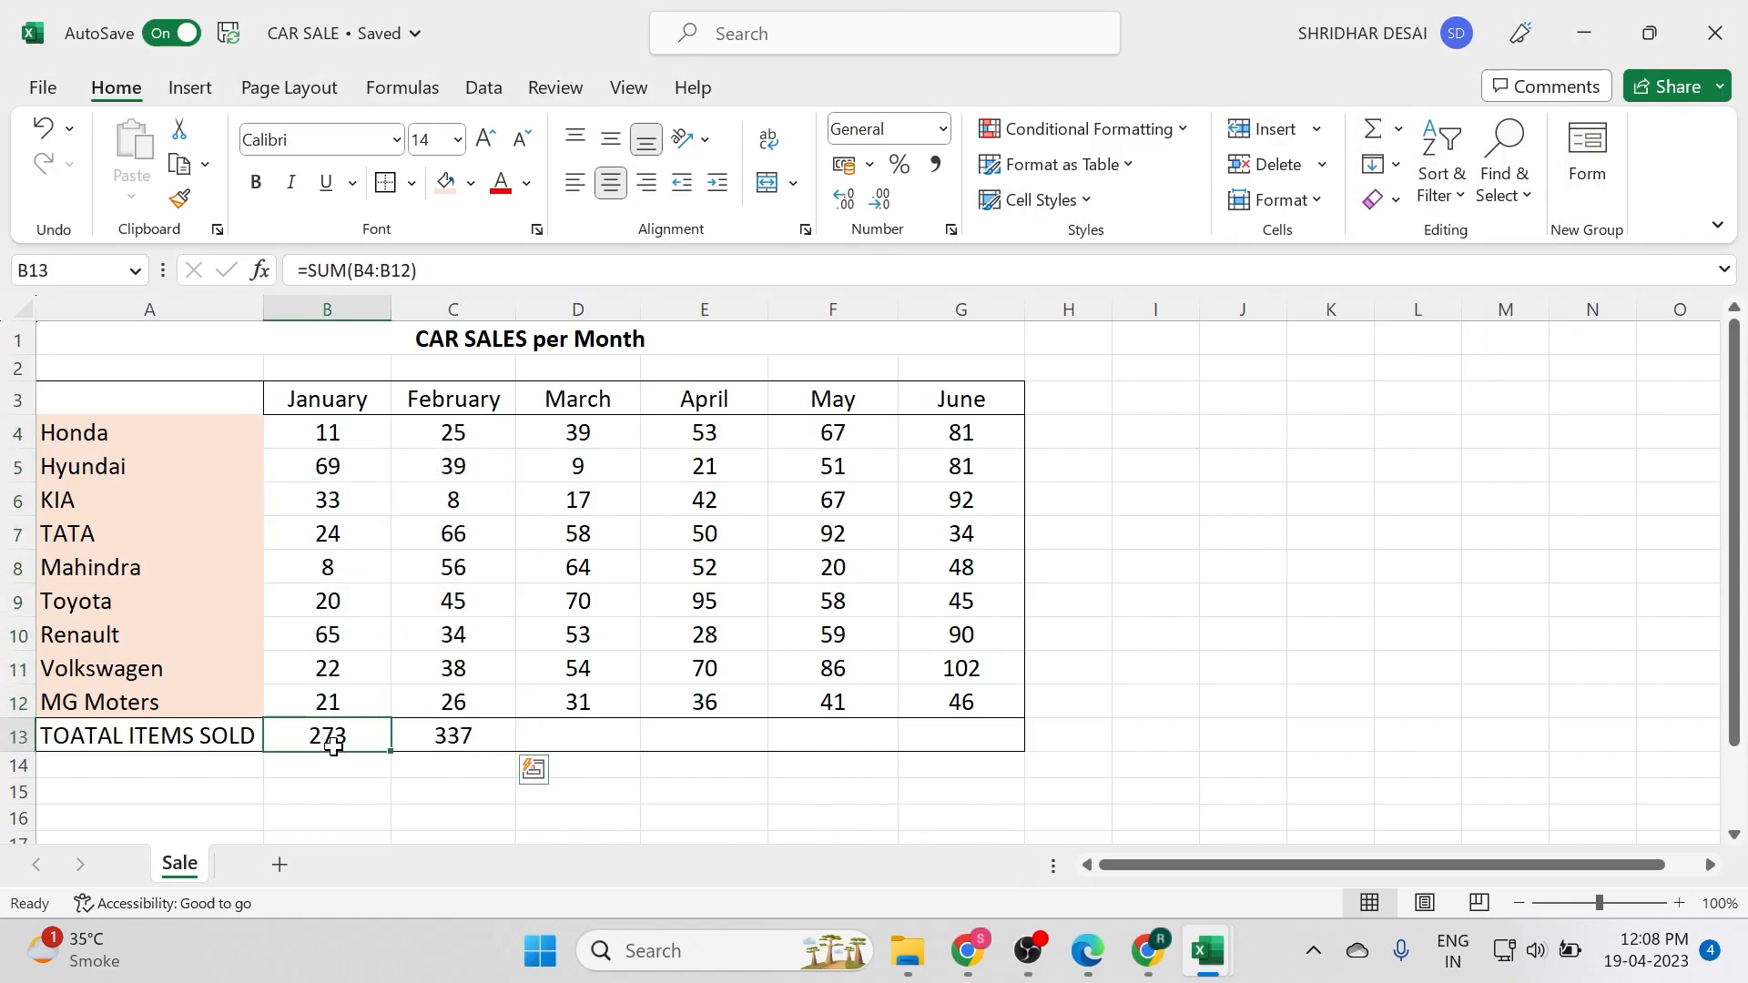
drag(333, 745, 1011, 733)
click(833, 791)
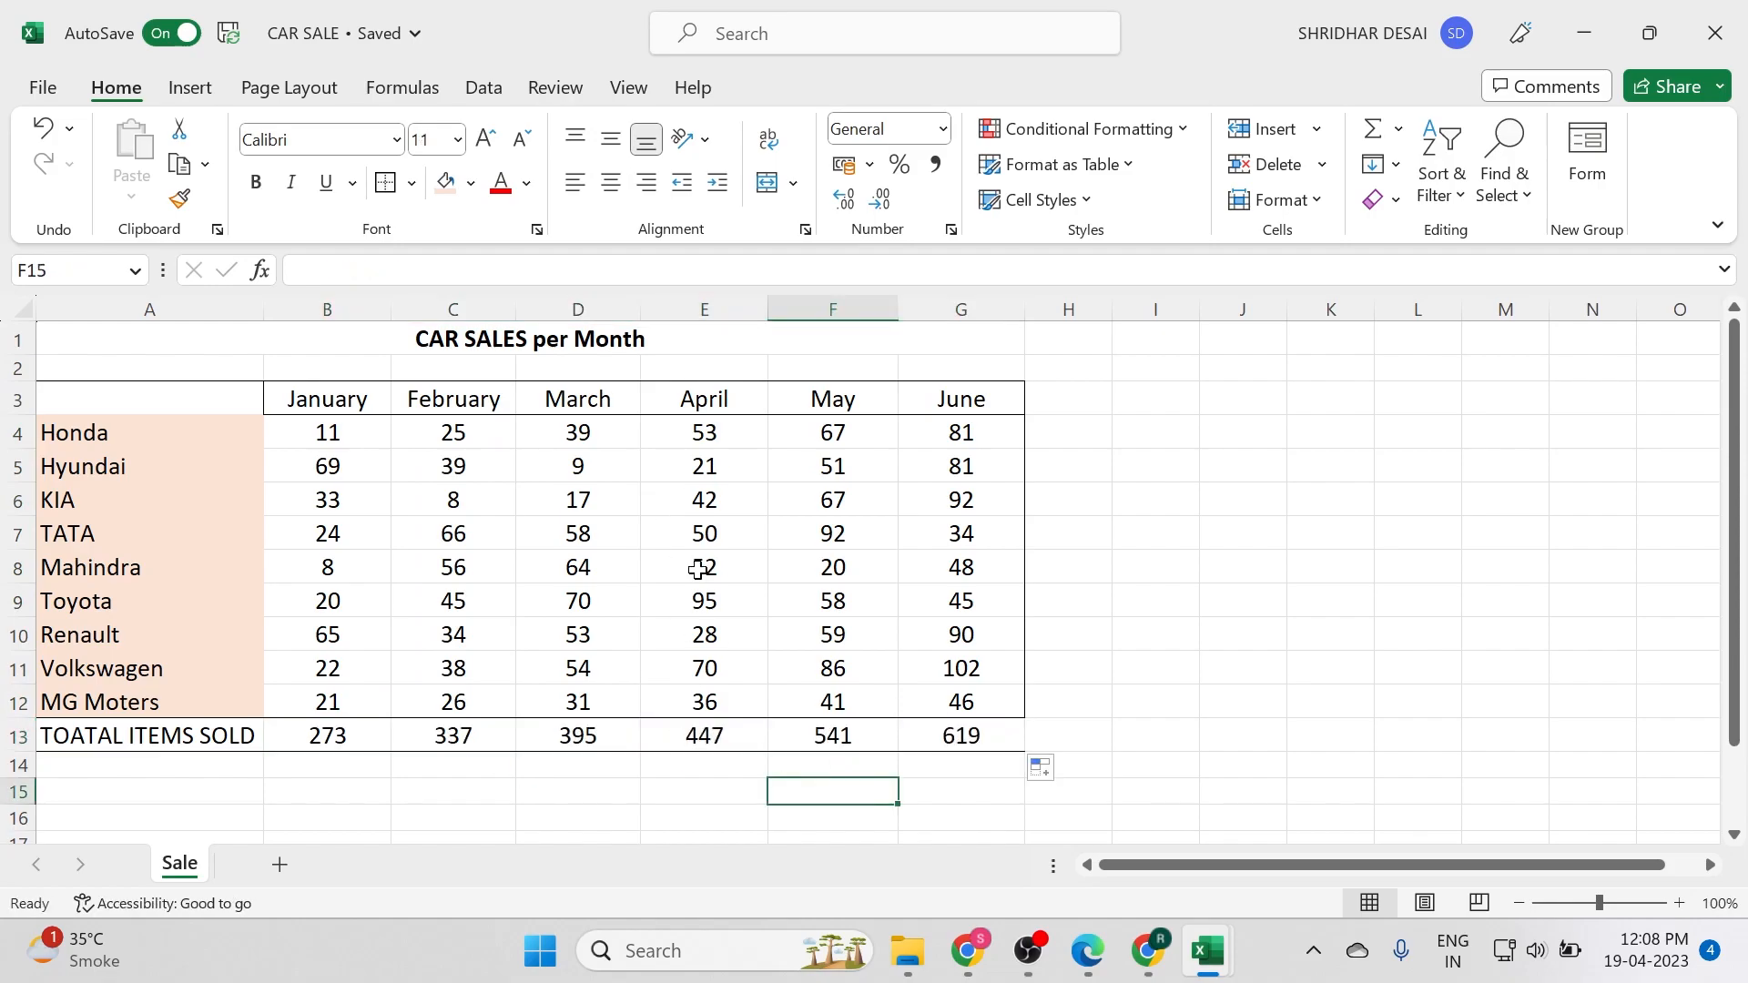
Examine the March column from its heading in D3 down to its total in D13
click(601, 398)
key(shift+Down)
key(shift+Down)
key(shift+Down)
key(shift+Down)
key(shift+Down)
key(shift+Down)
key(shift+Down)
key(shift+Down)
key(shift+Down)
key(shift+Down)
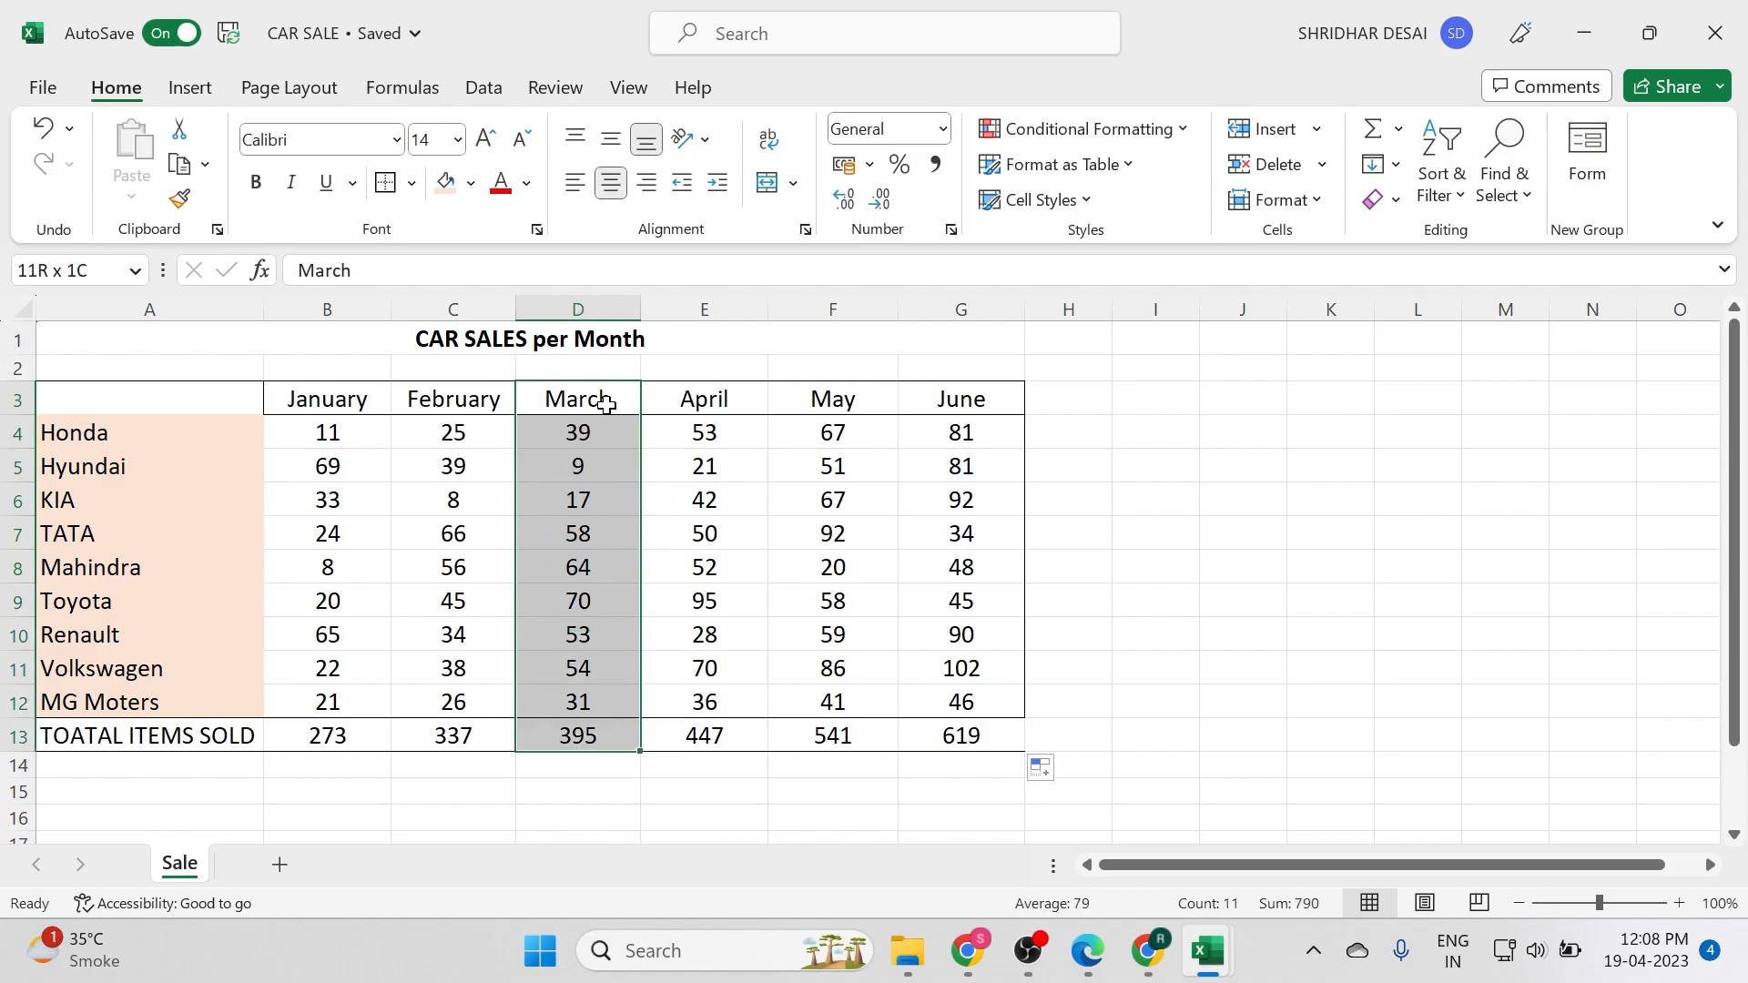
Fill the monthly totals B13:G13 with a medium orange theme color
click(324, 736)
click(247, 734)
click(305, 733)
drag(305, 733, 965, 735)
click(471, 182)
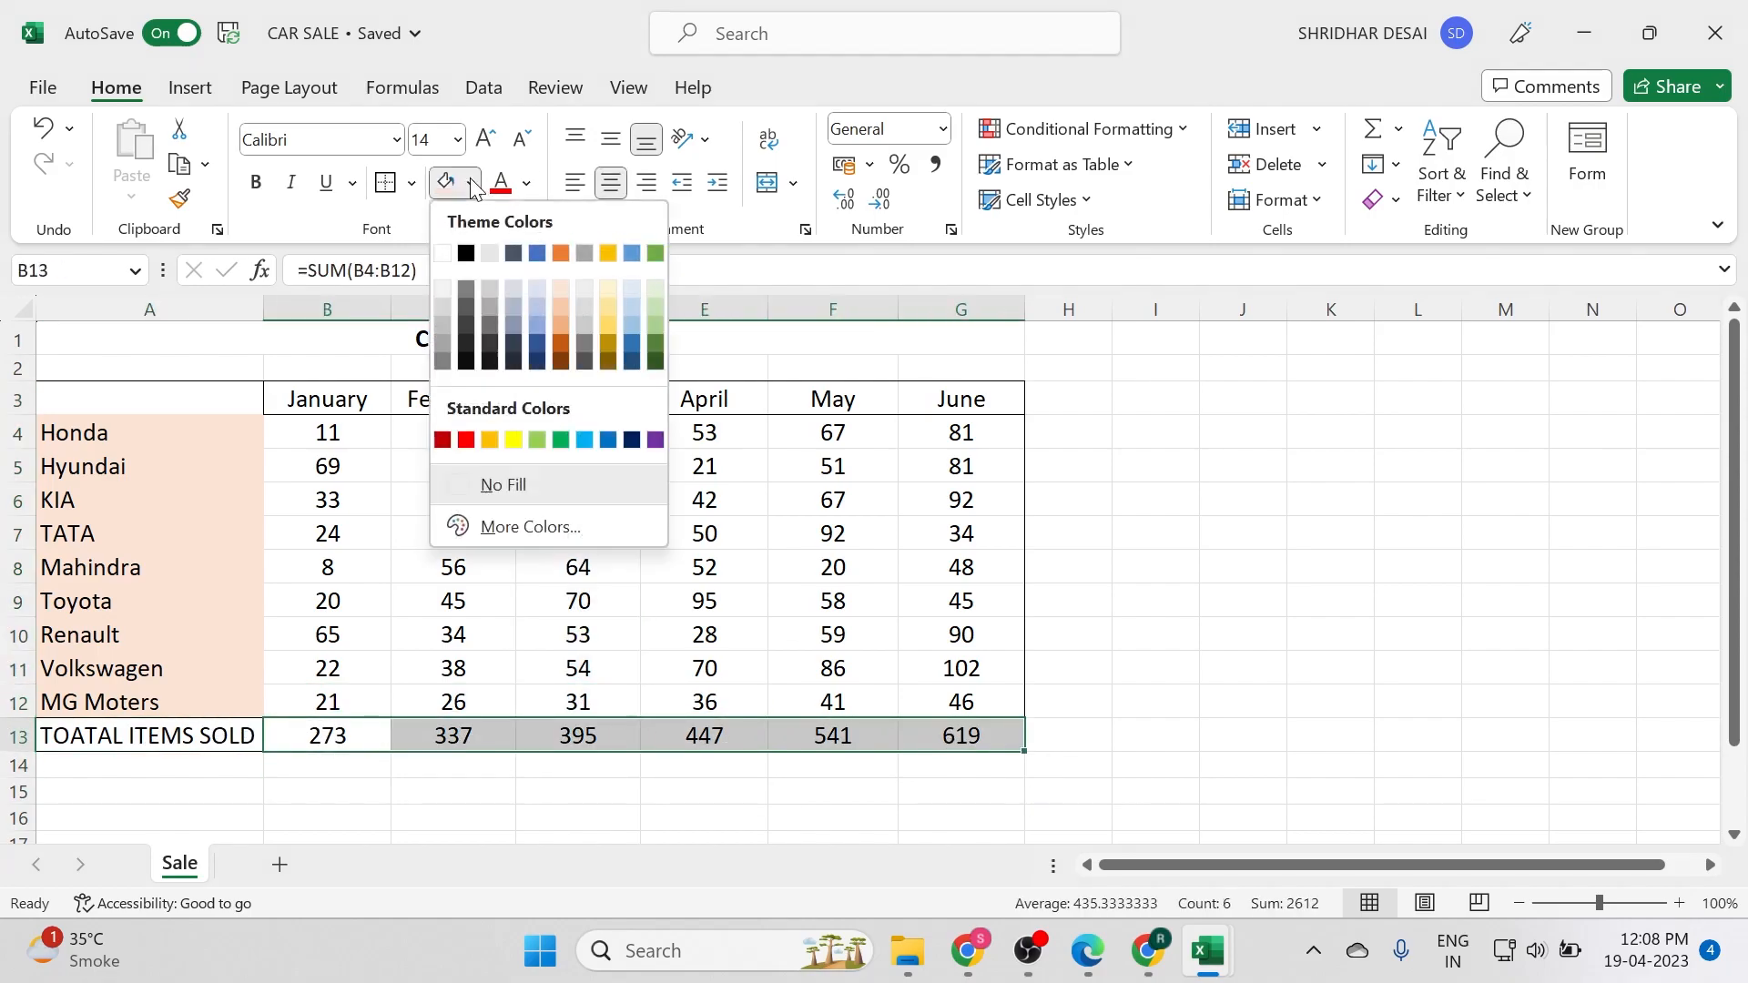
click(560, 325)
click(421, 739)
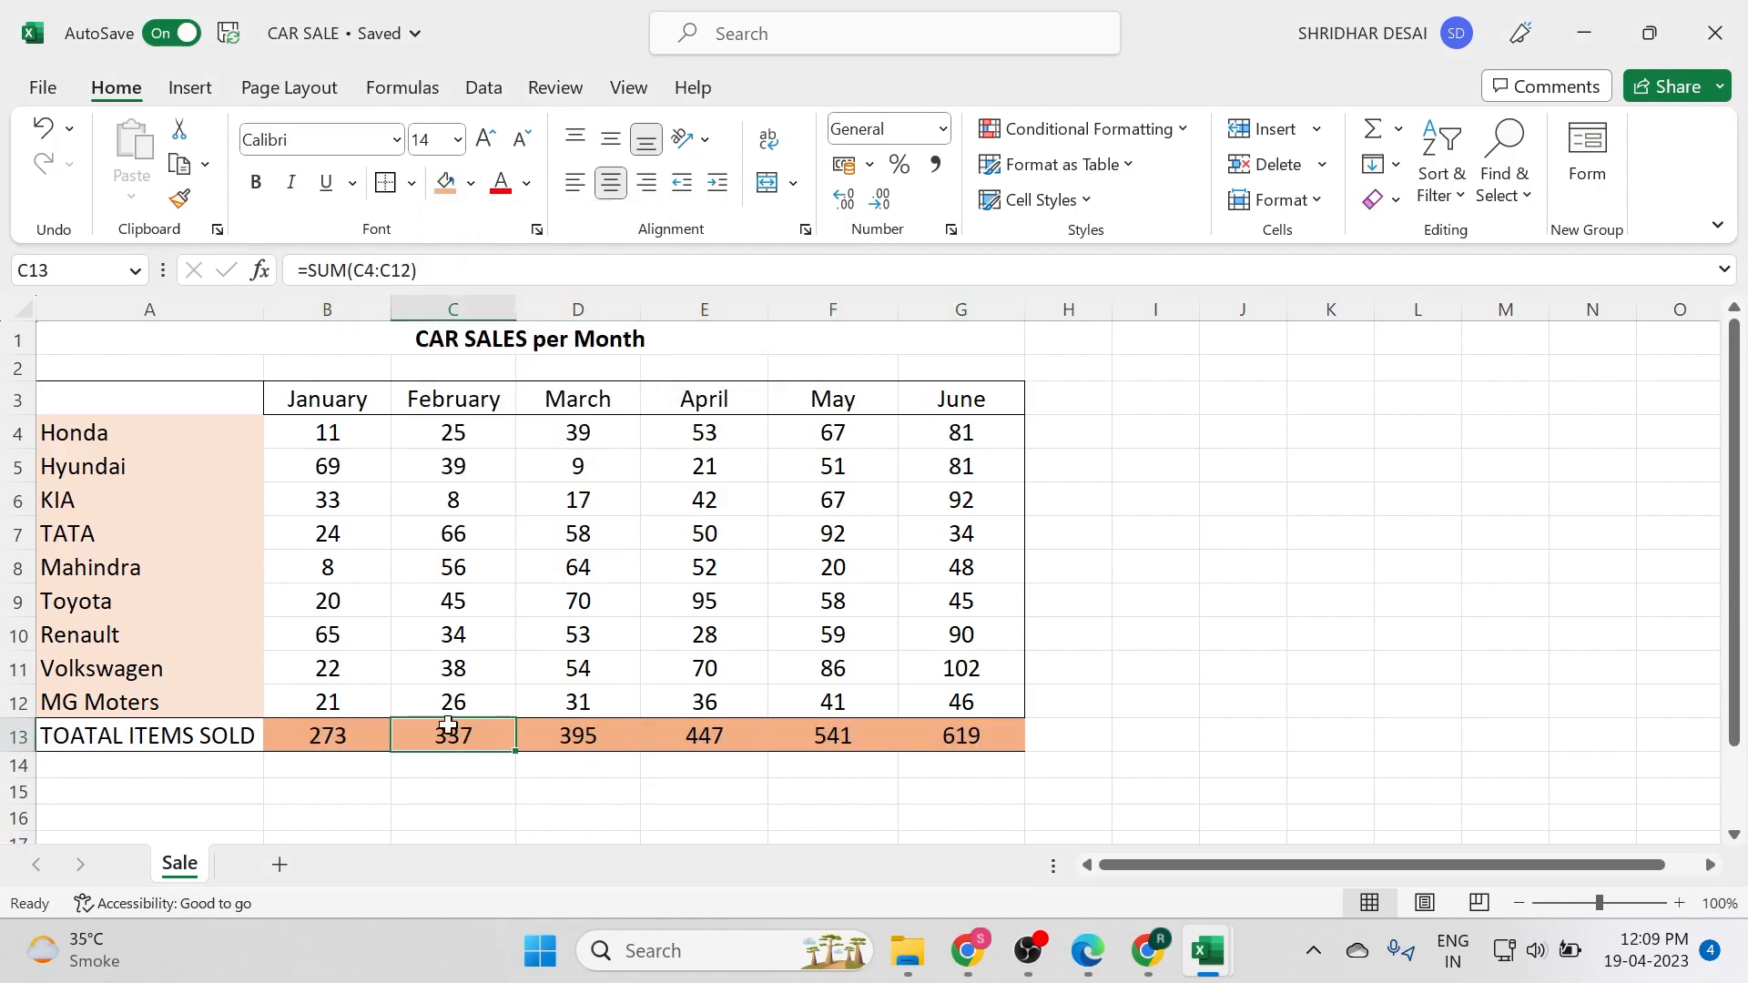
Fill the merged title cell CAR SALES per Month with a light green theme color
click(469, 341)
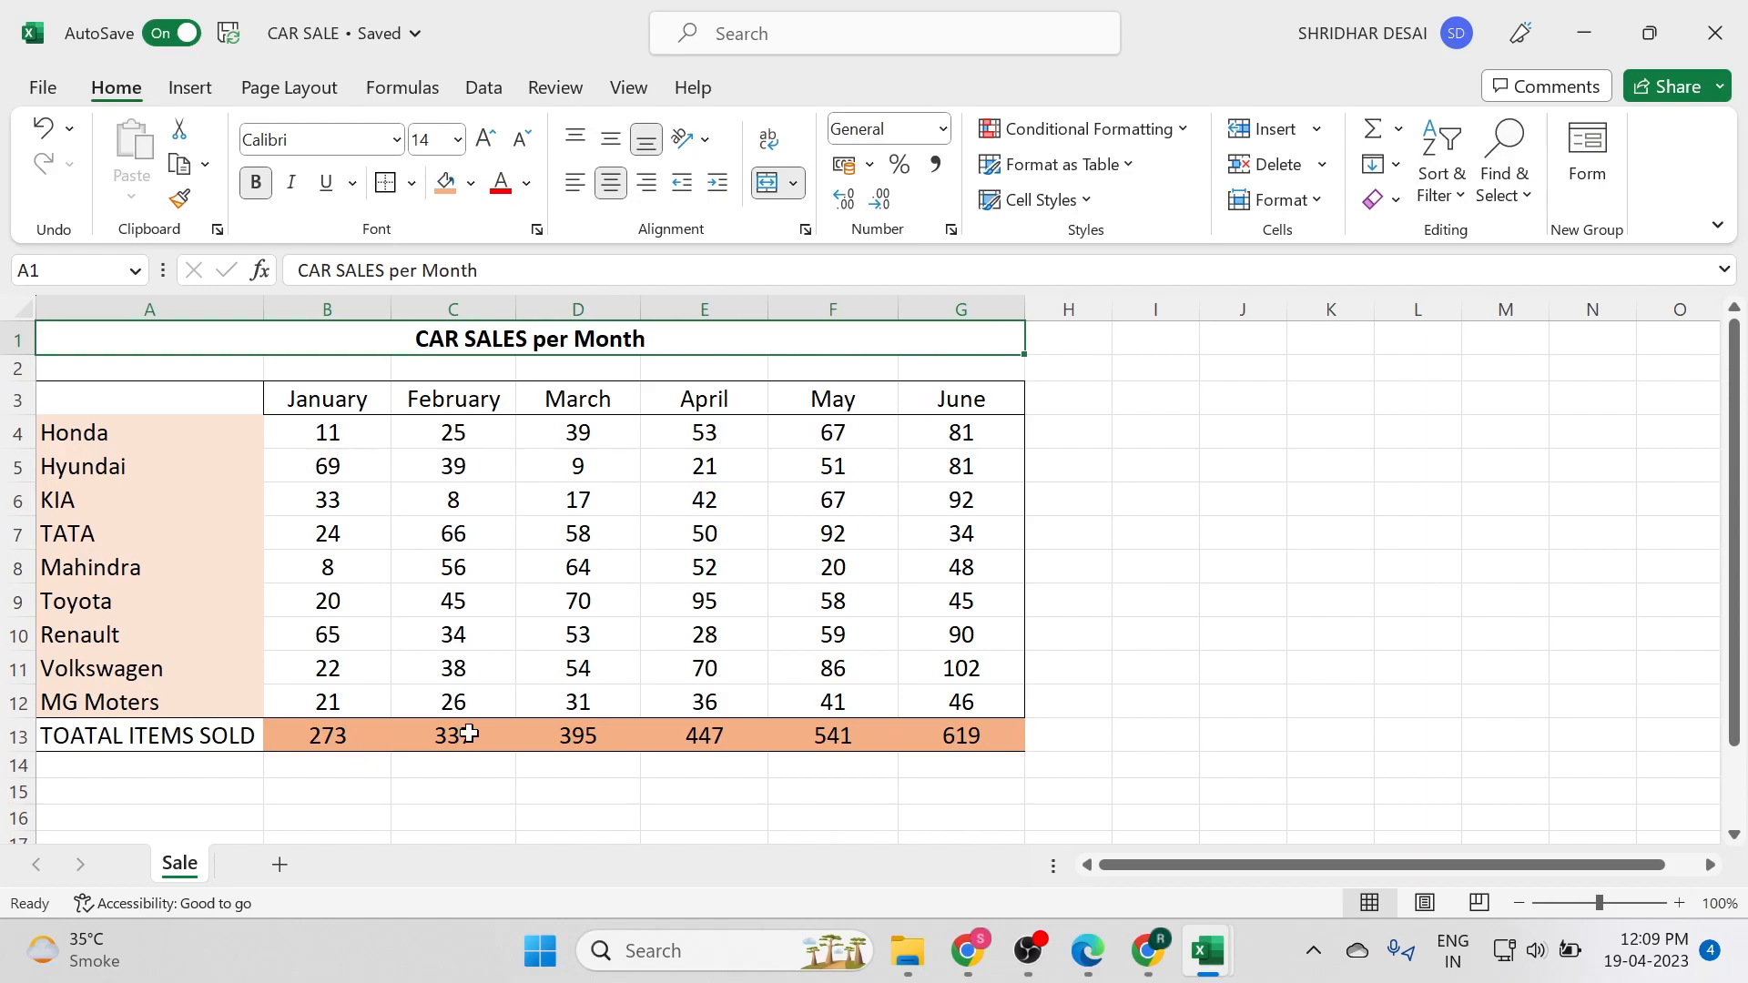
click(471, 182)
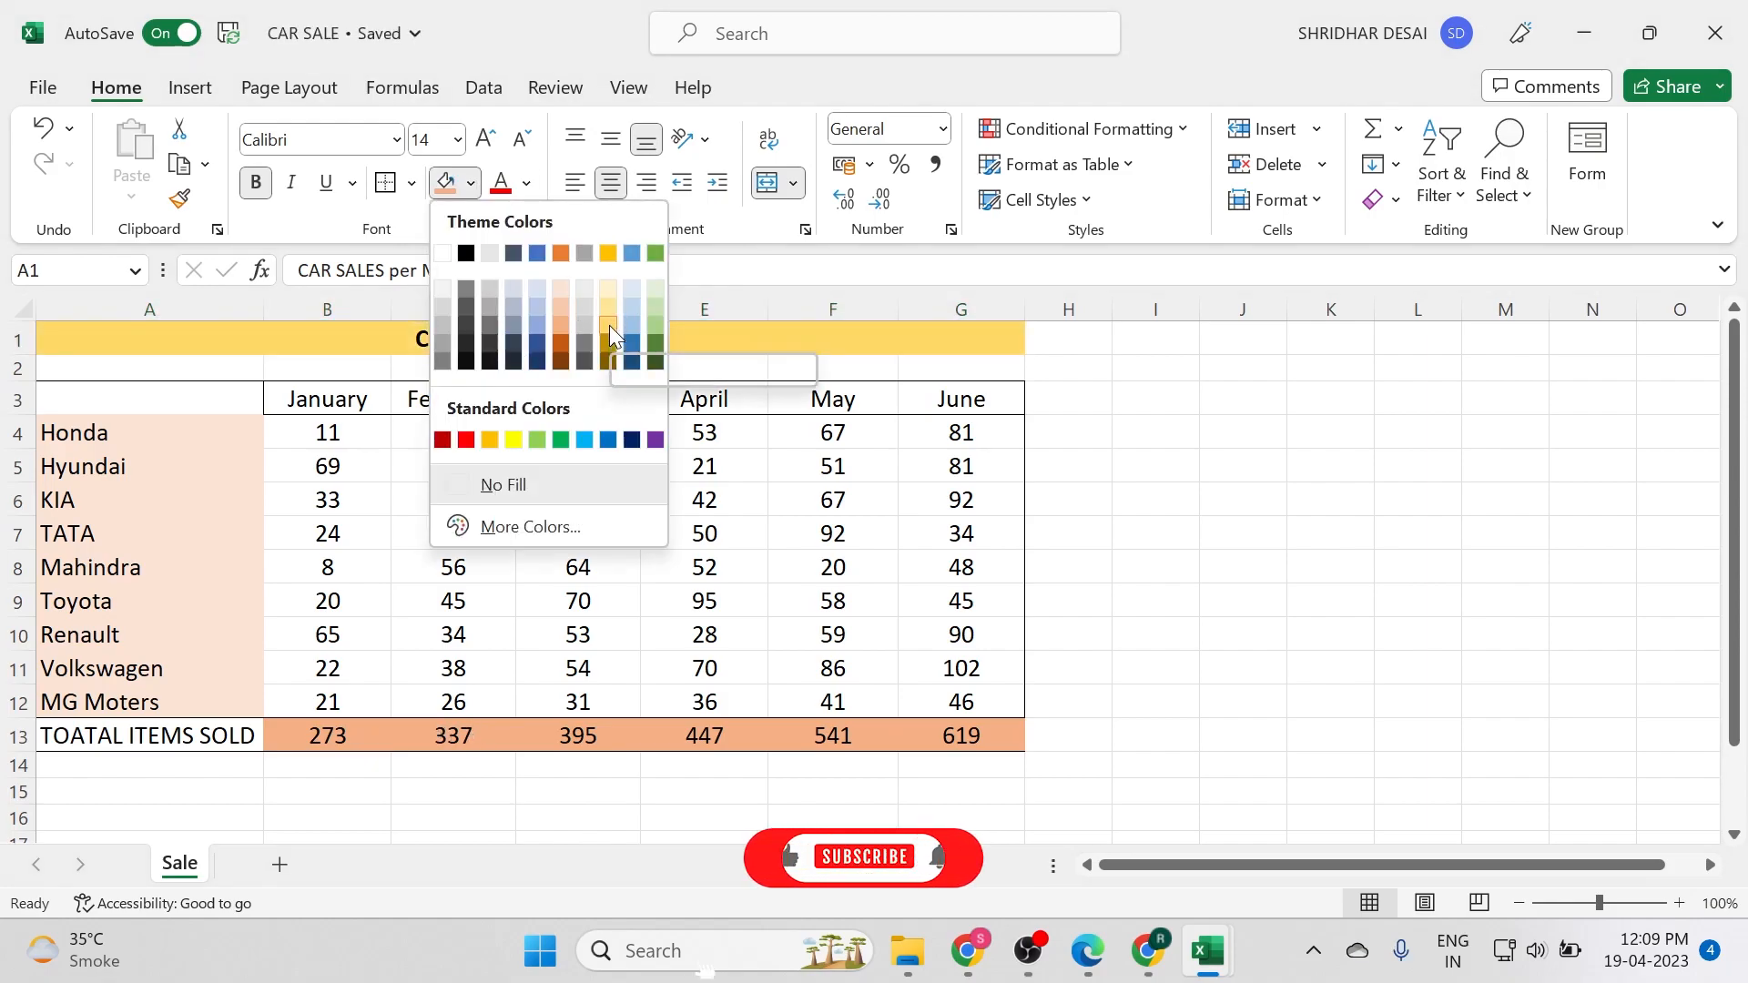
click(655, 326)
click(961, 567)
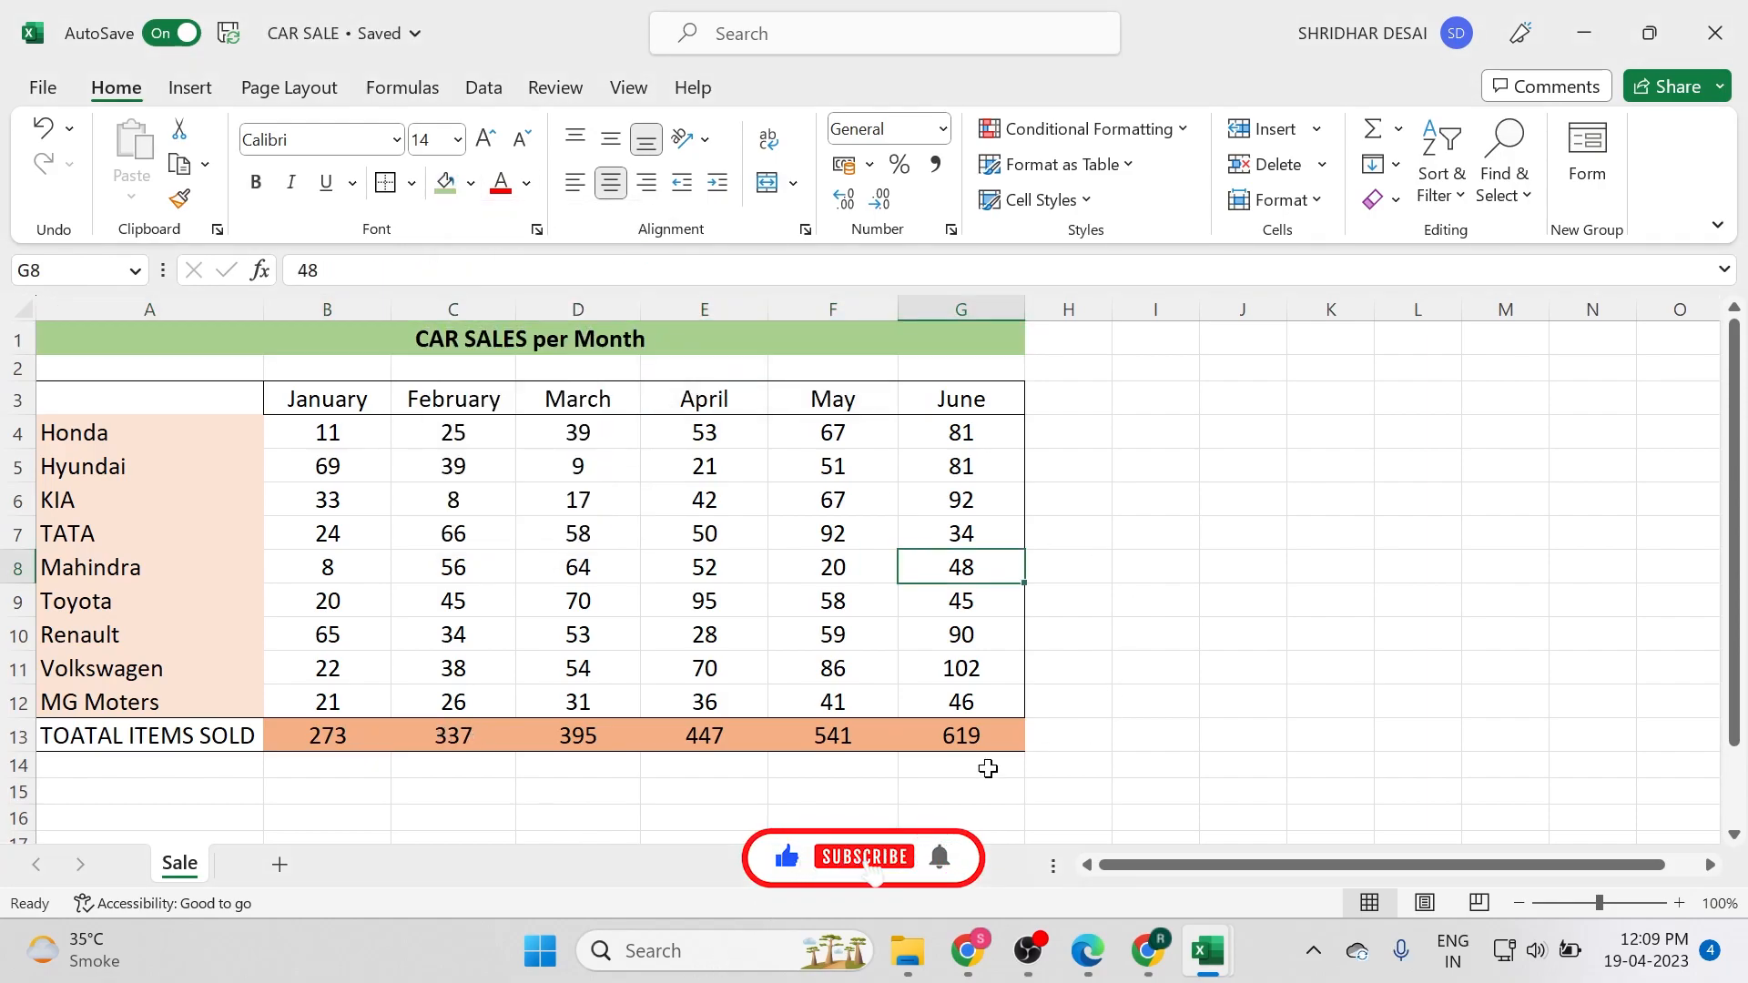
click(833, 807)
Examine the March total and the Toyota sales row from January to June
click(577, 735)
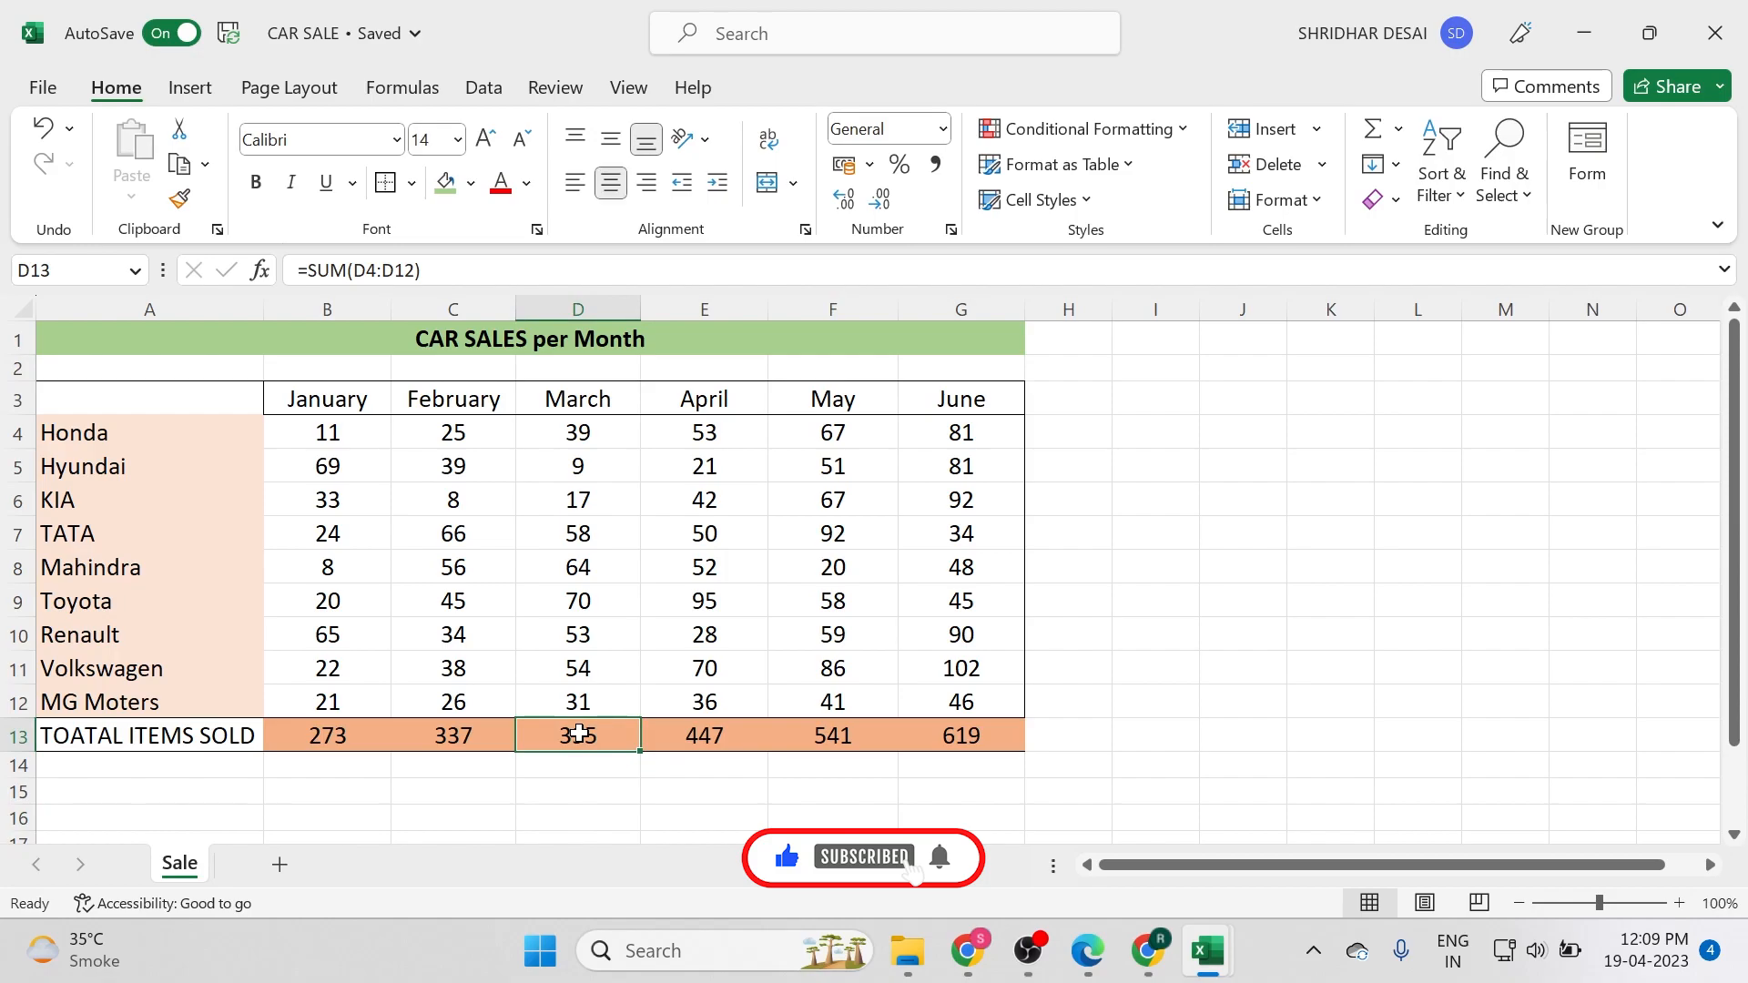
click(149, 589)
click(304, 597)
drag(246, 597, 250, 601)
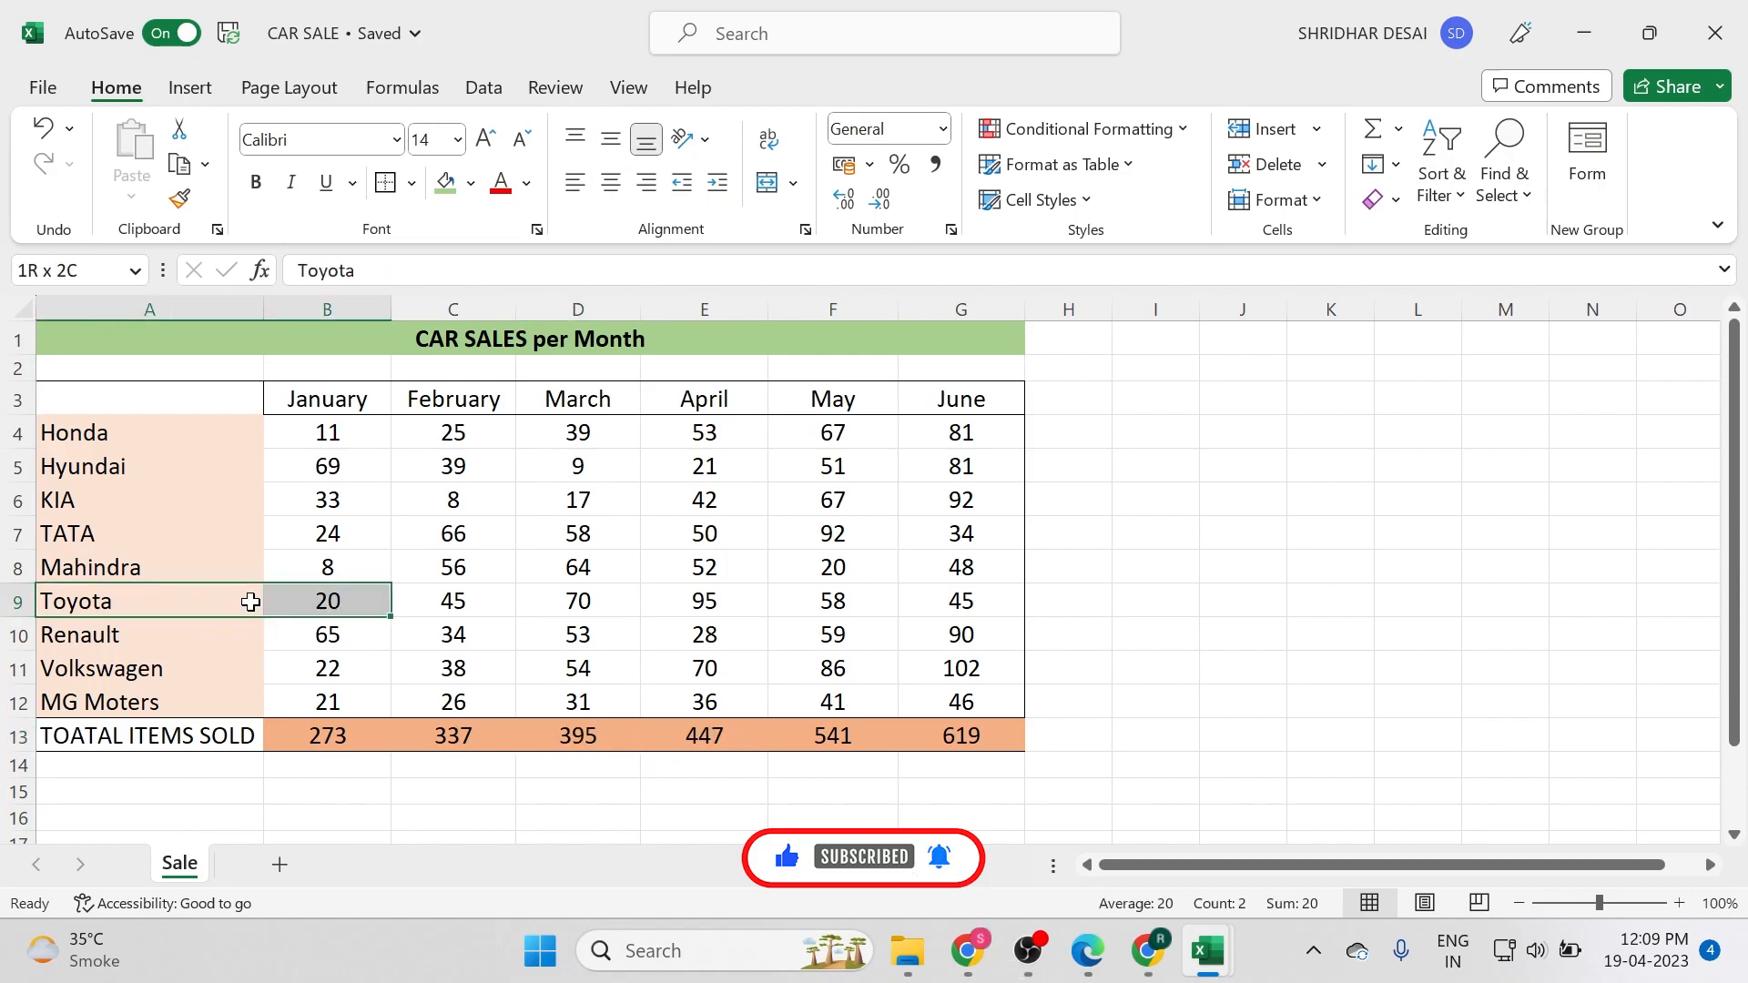
key(shift+Right)
key(shift+Right)
key(shift+Right)
key(shift+Right)
key(shift+Right)
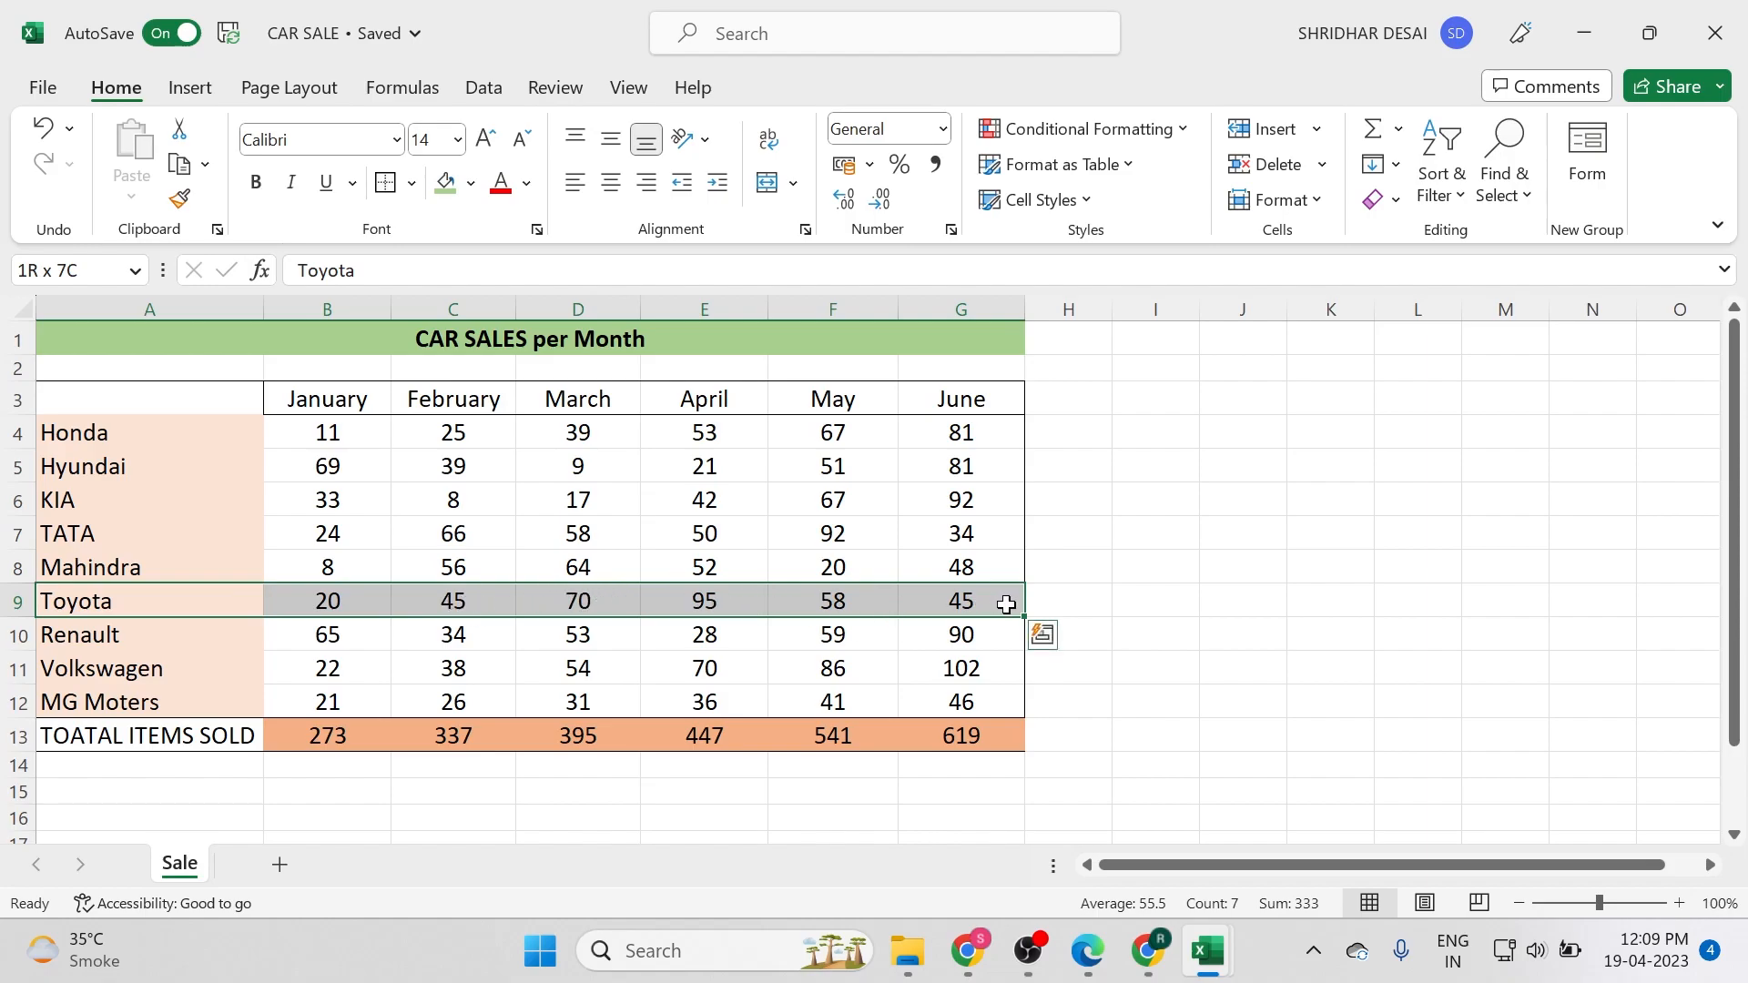
click(344, 394)
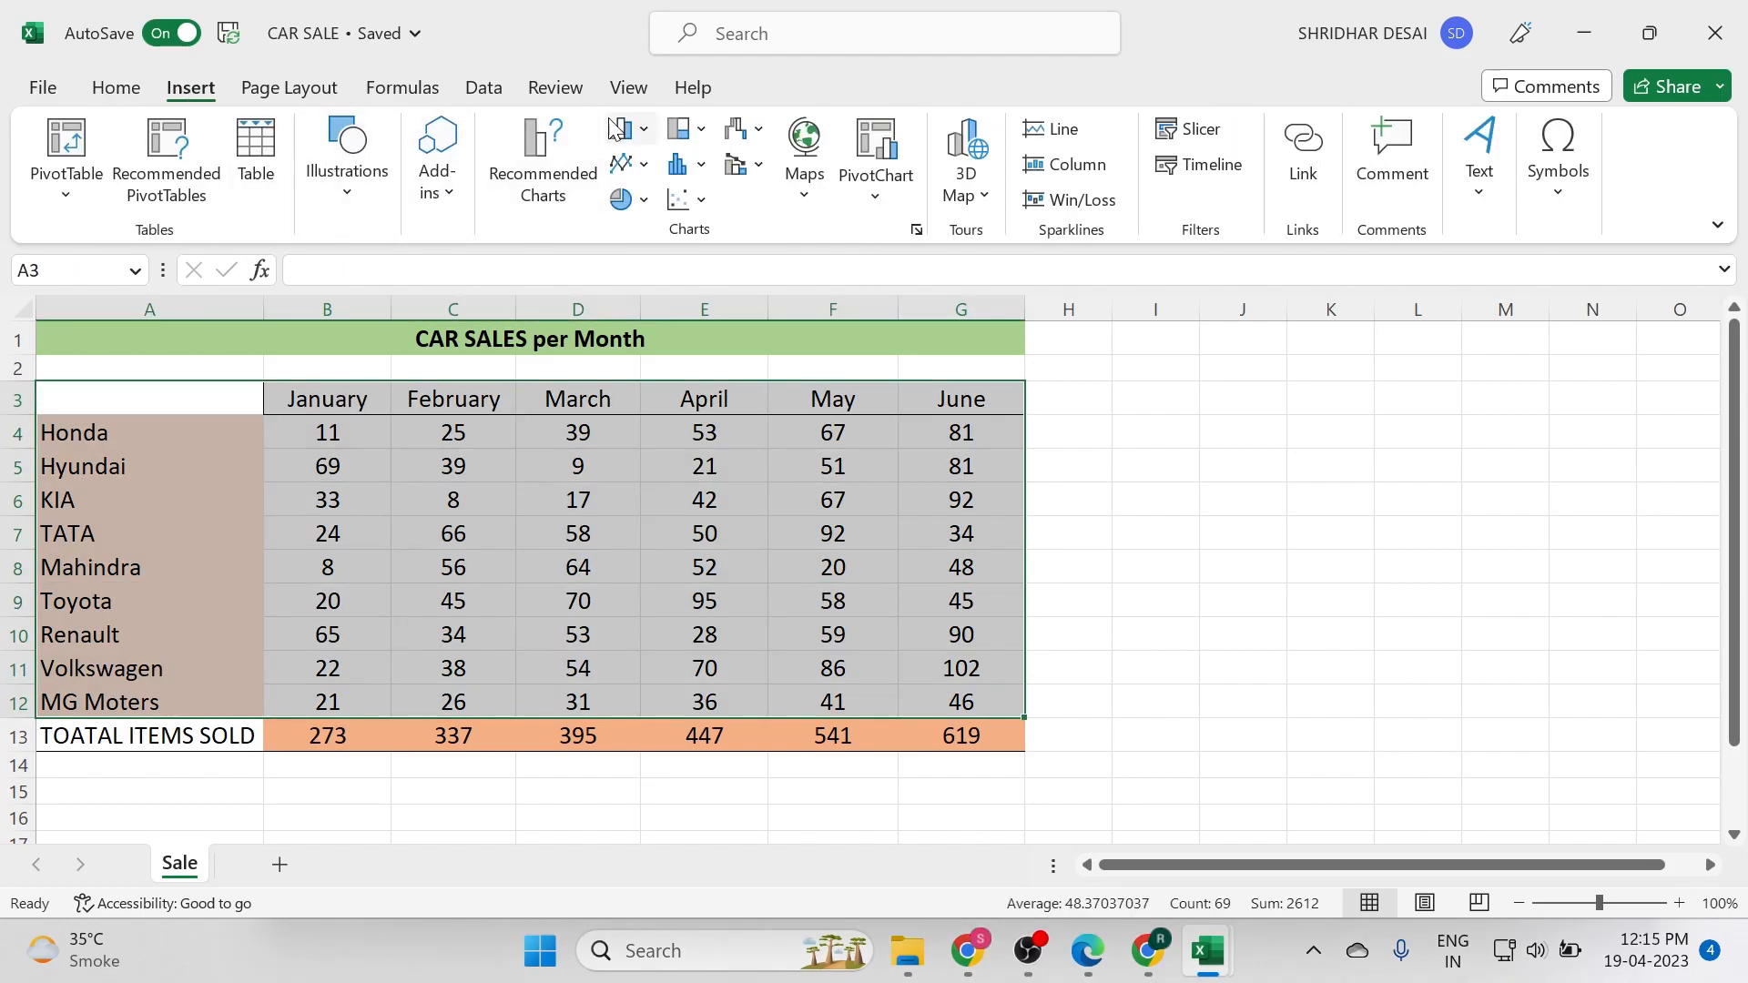
Insert a 2-D clustered column chart from the car sales data in A3:G12
click(703, 167)
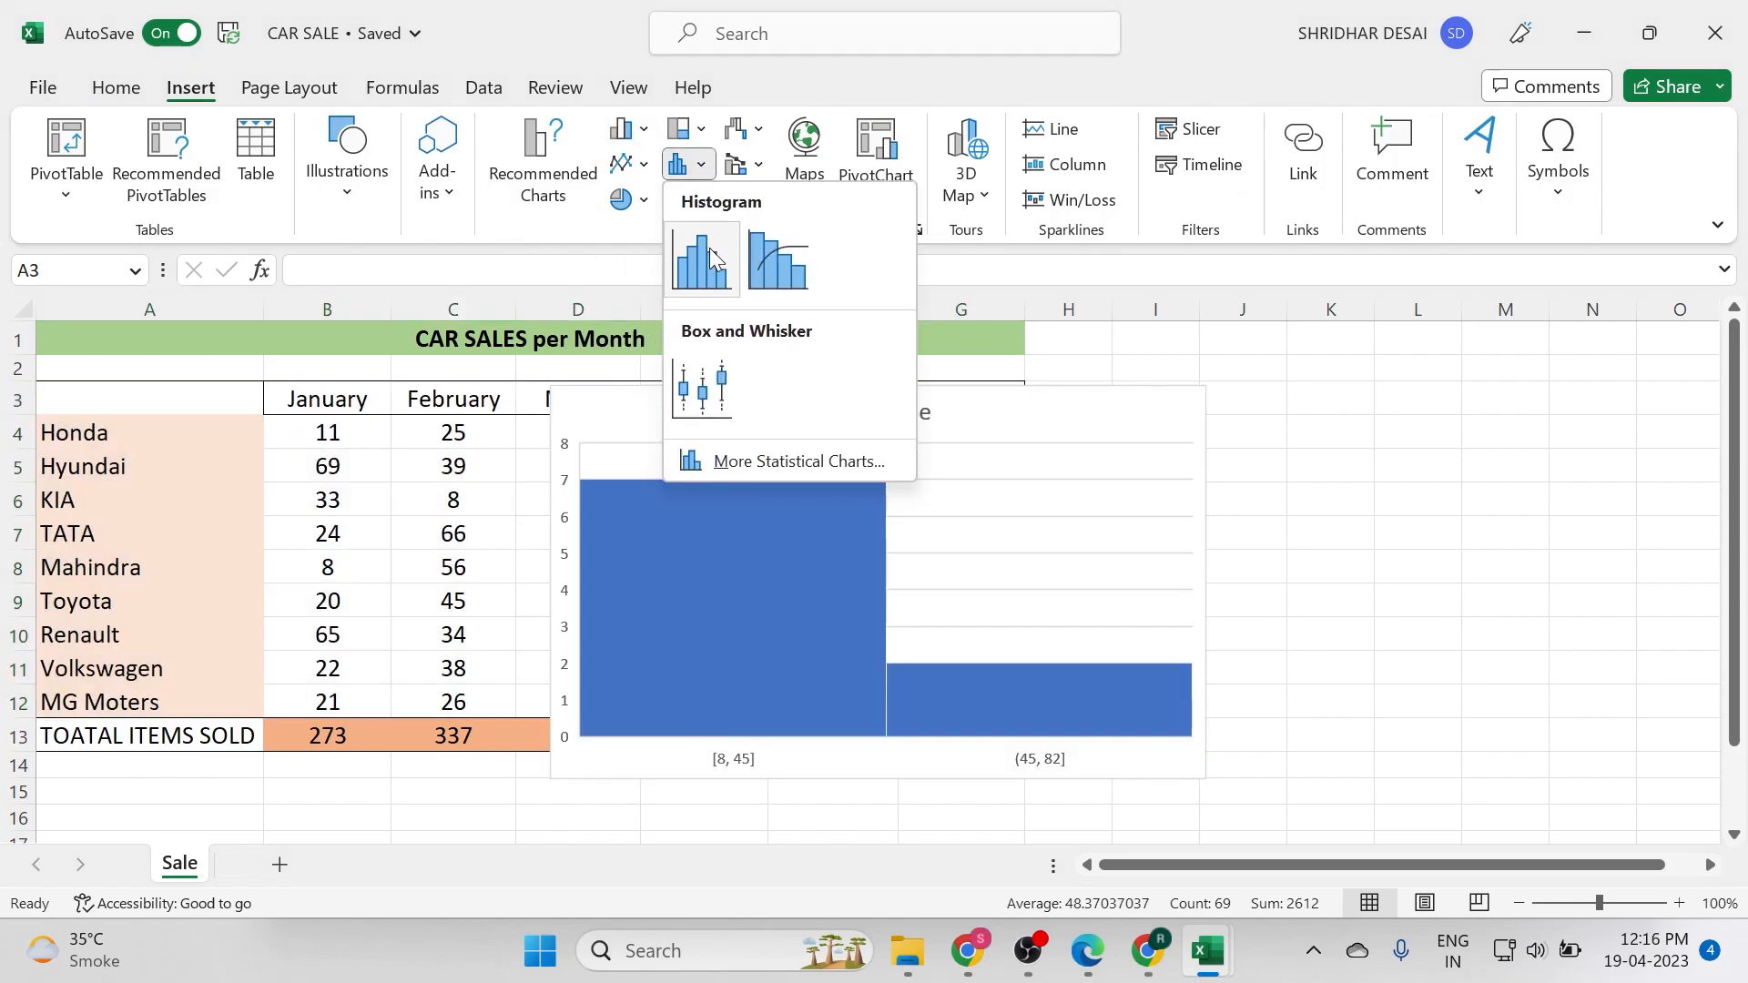
click(631, 128)
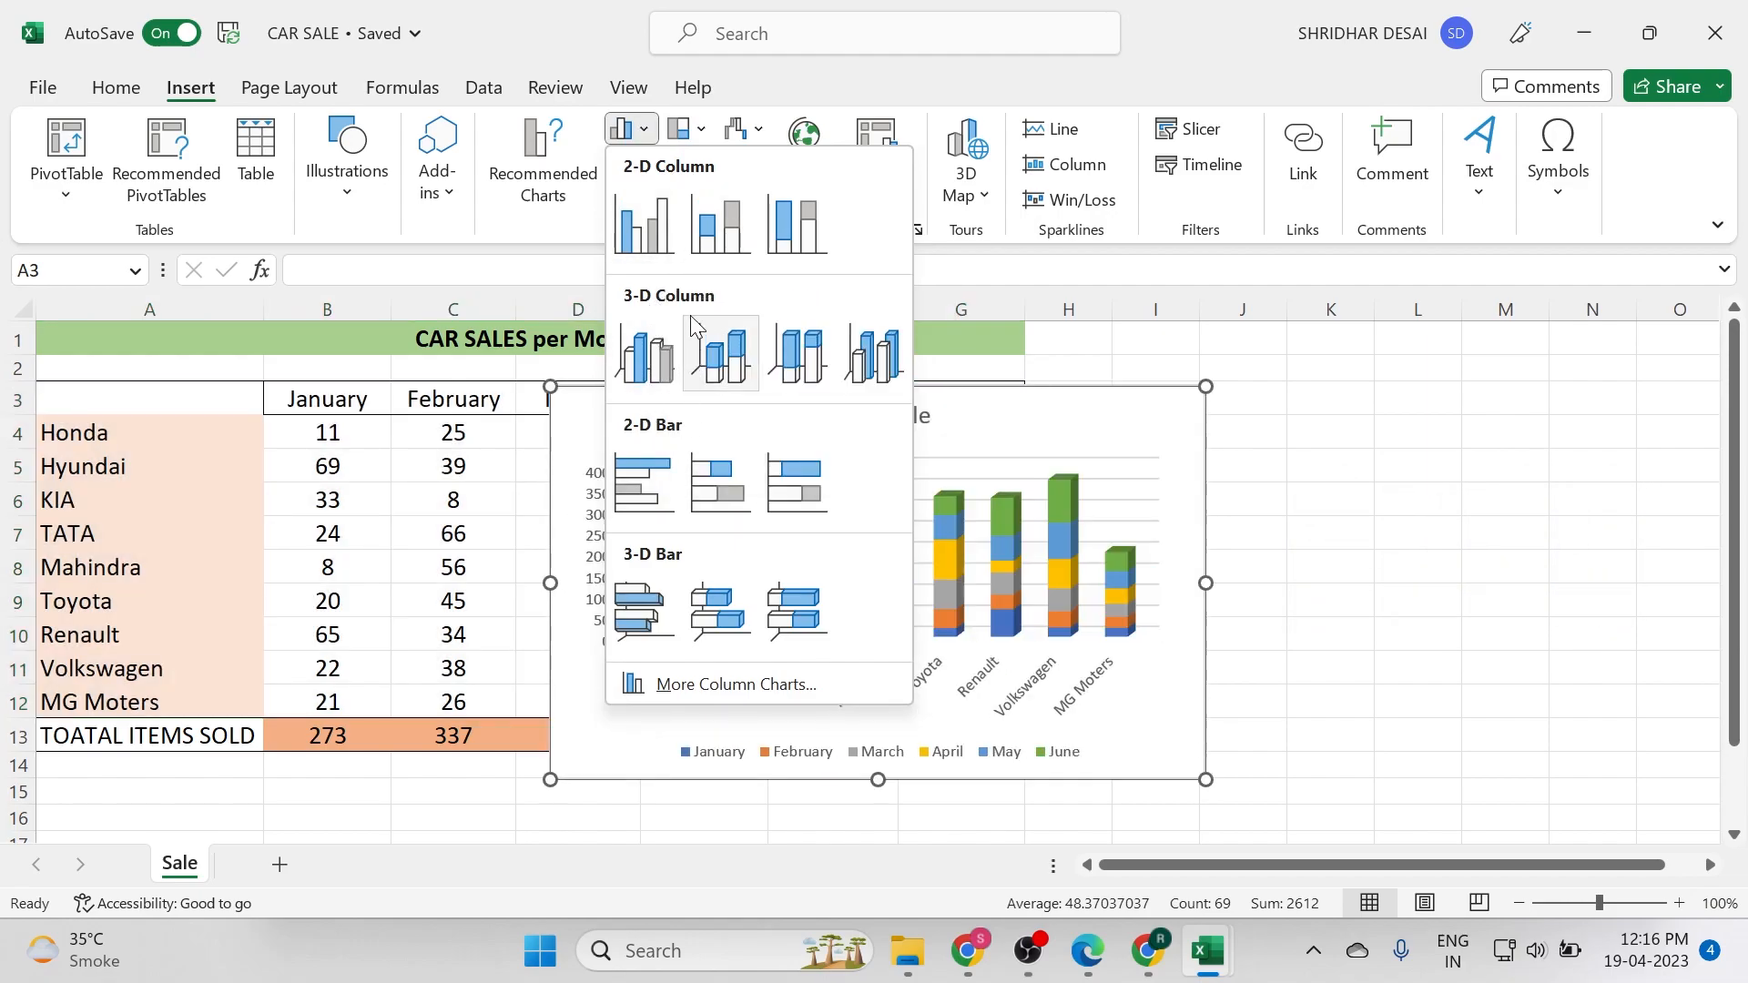
click(675, 240)
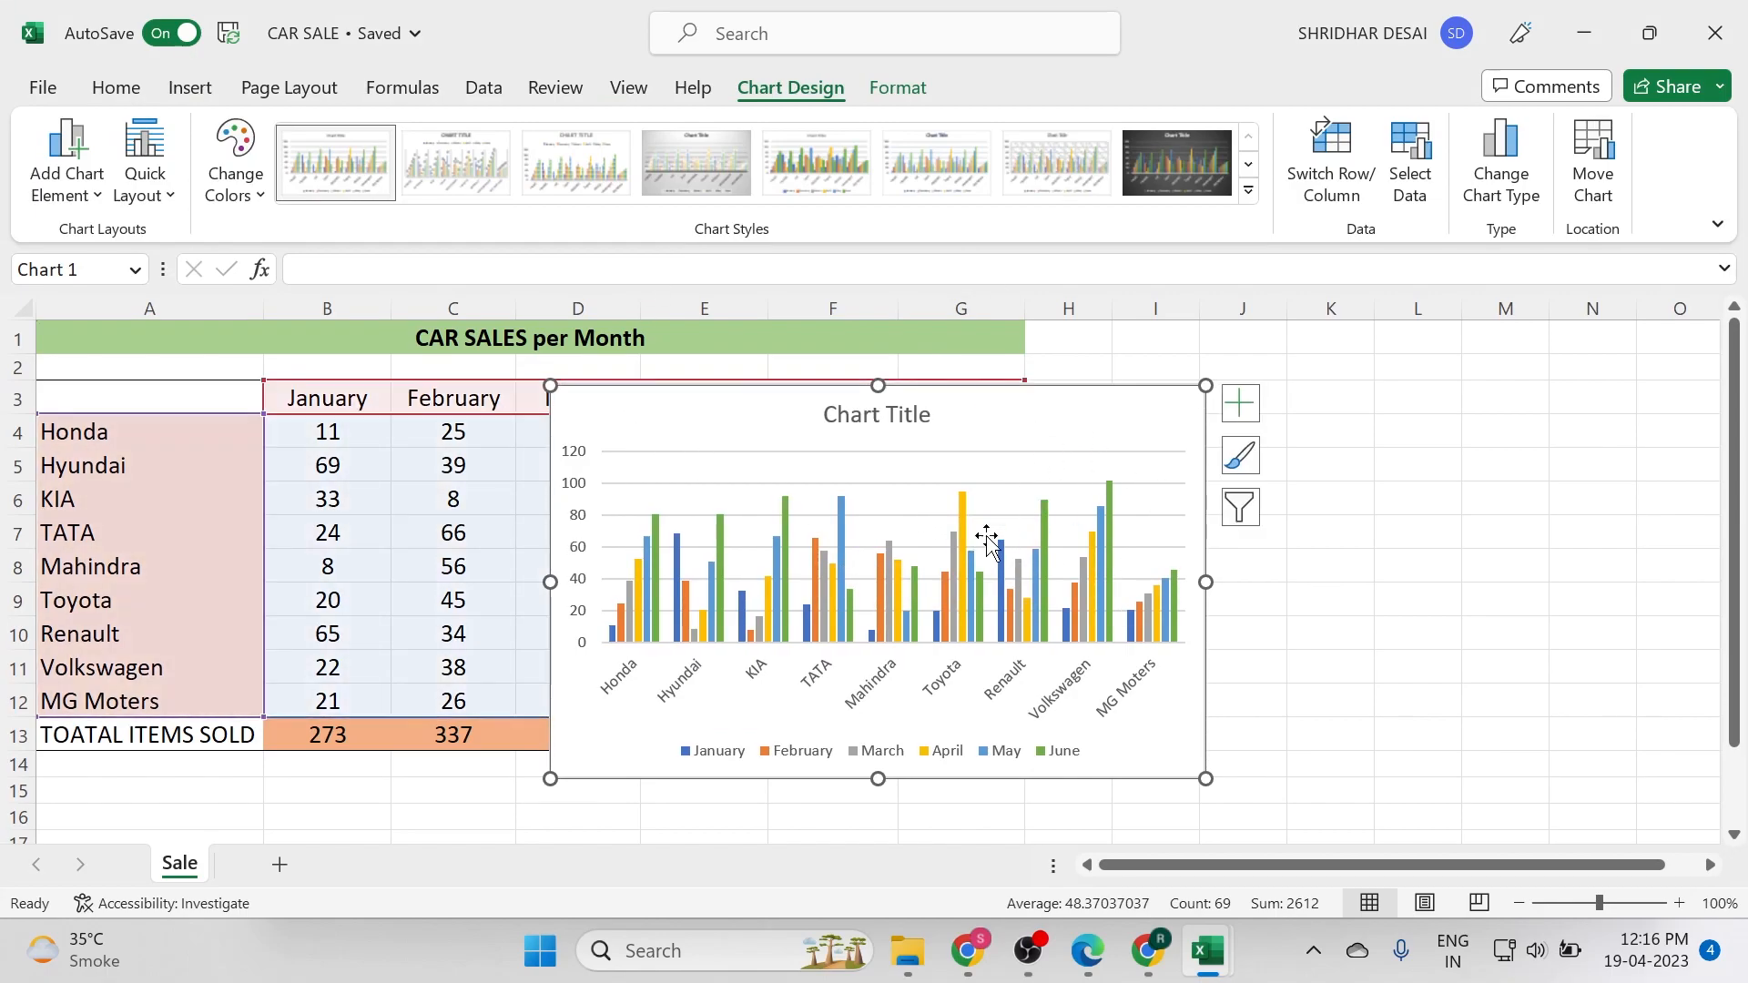
Move the column chart beside the sales table so it starts at column H
click(948, 556)
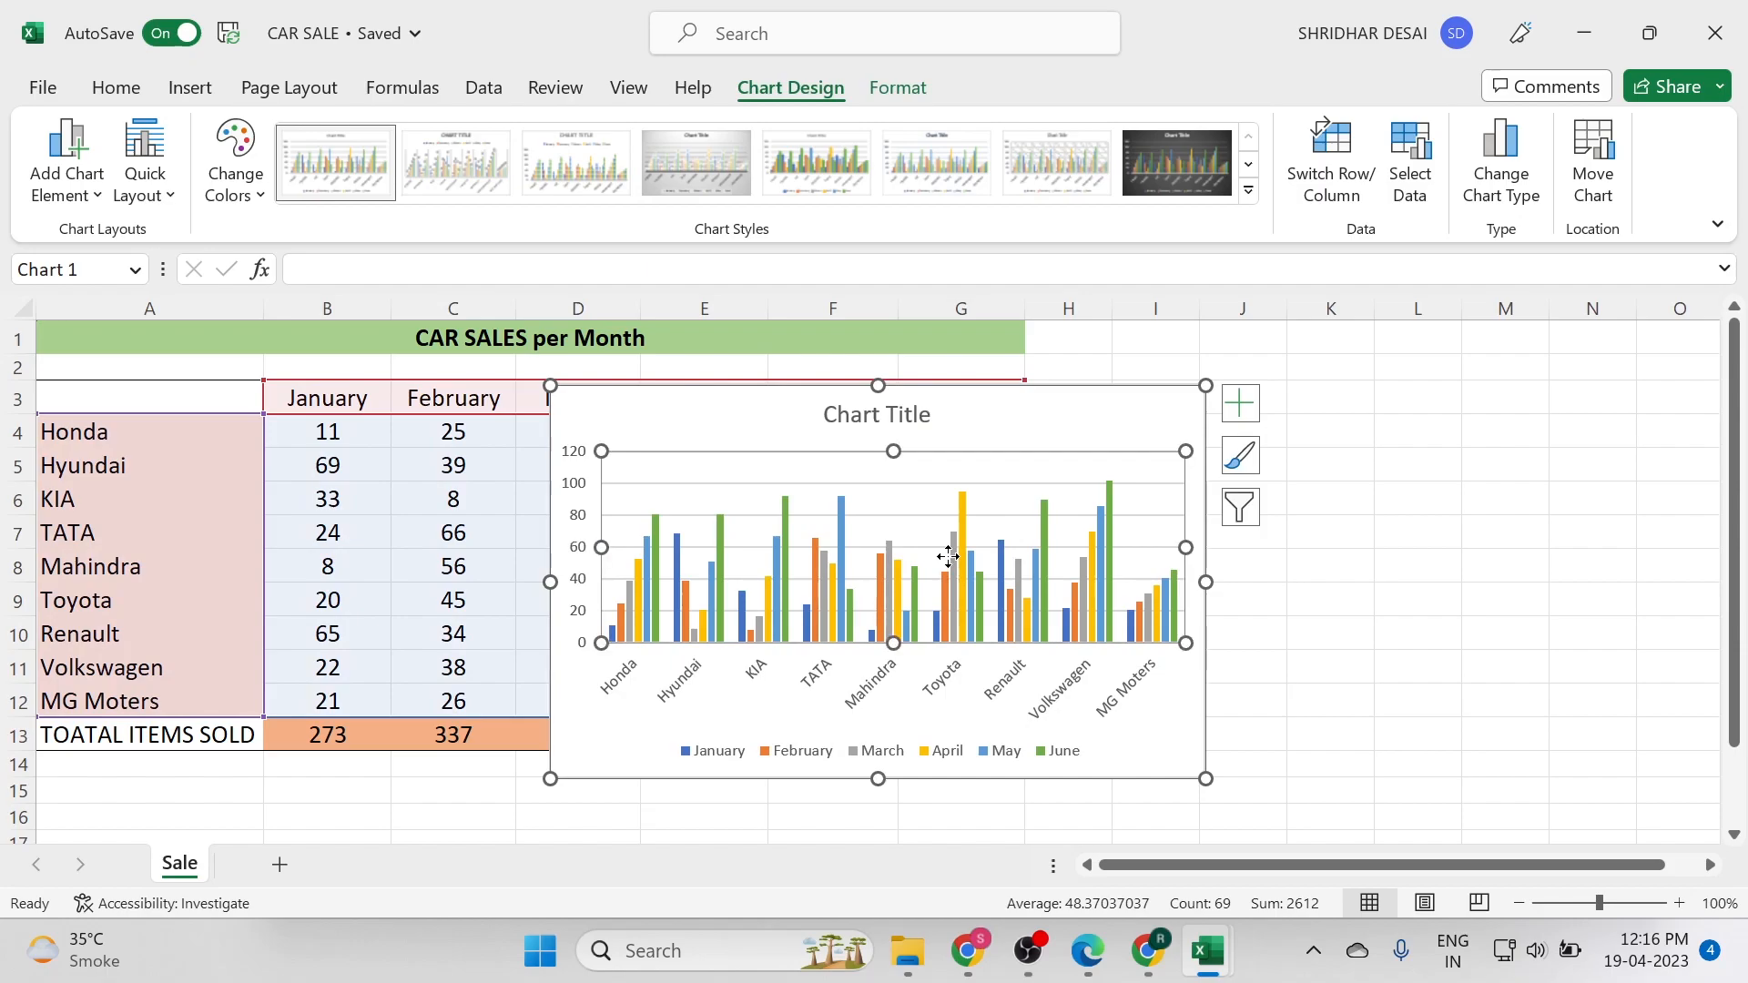
click(1186, 400)
drag(572, 410, 1059, 377)
click(890, 789)
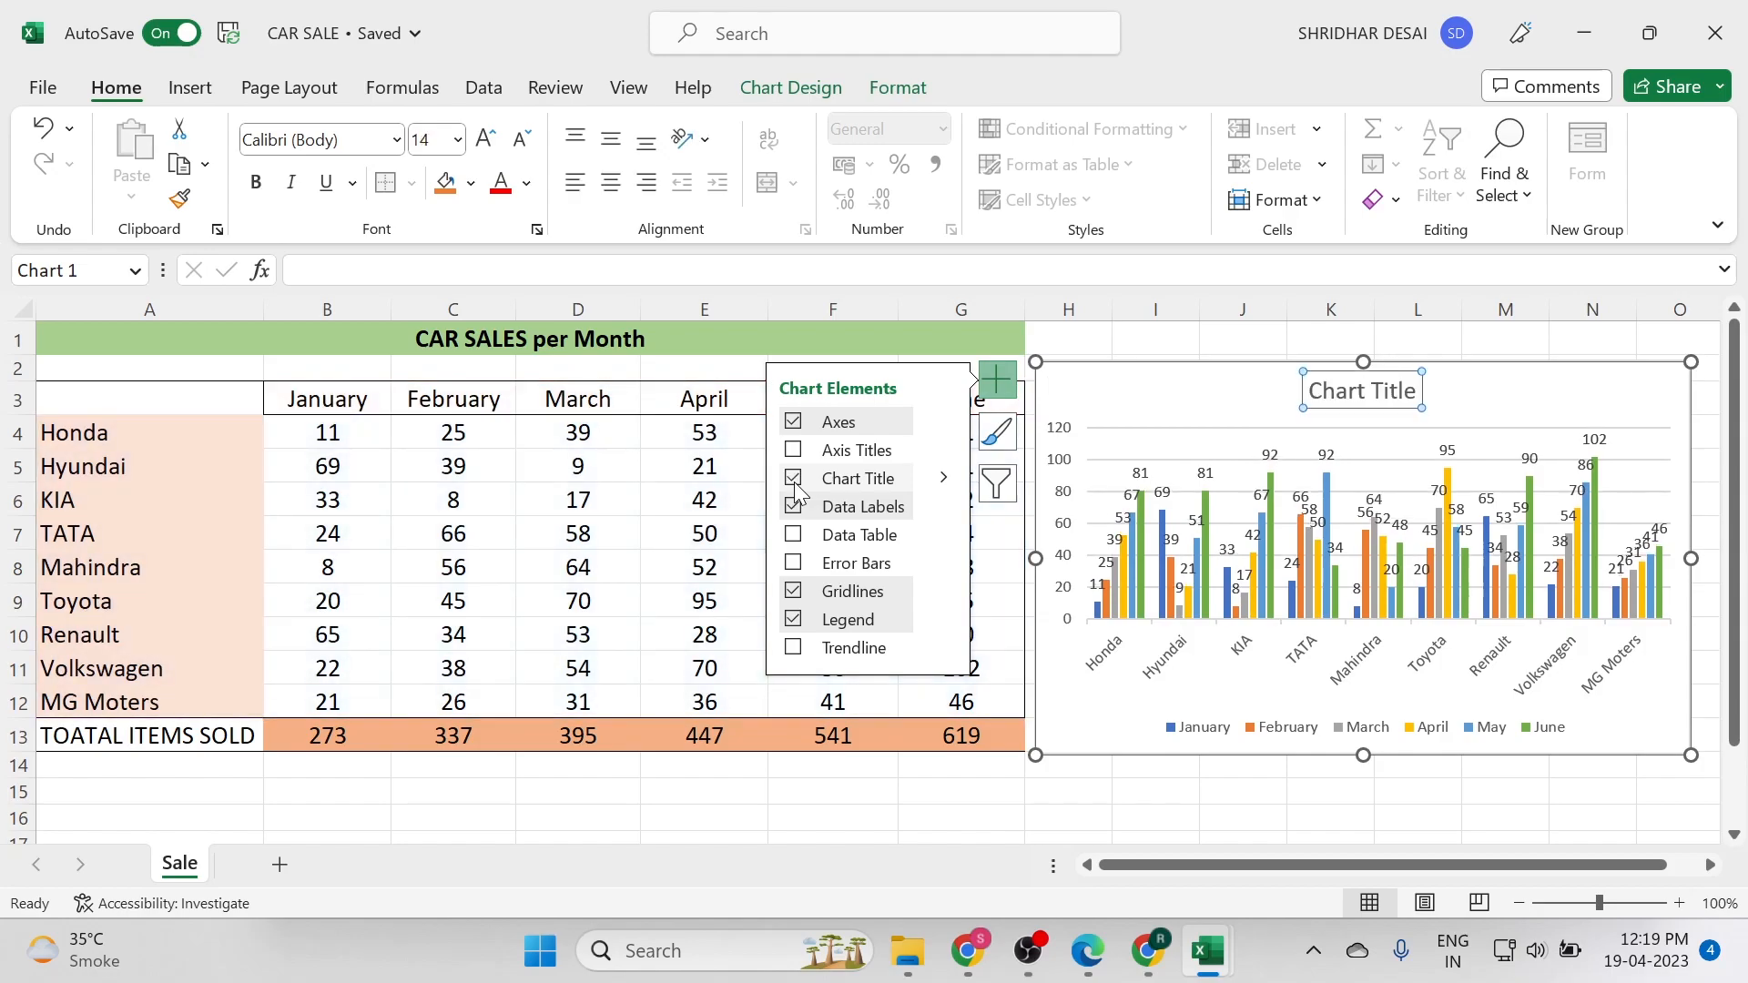
Replace the placeholder chart title with CAR SALE per Month
double_click(1345, 394)
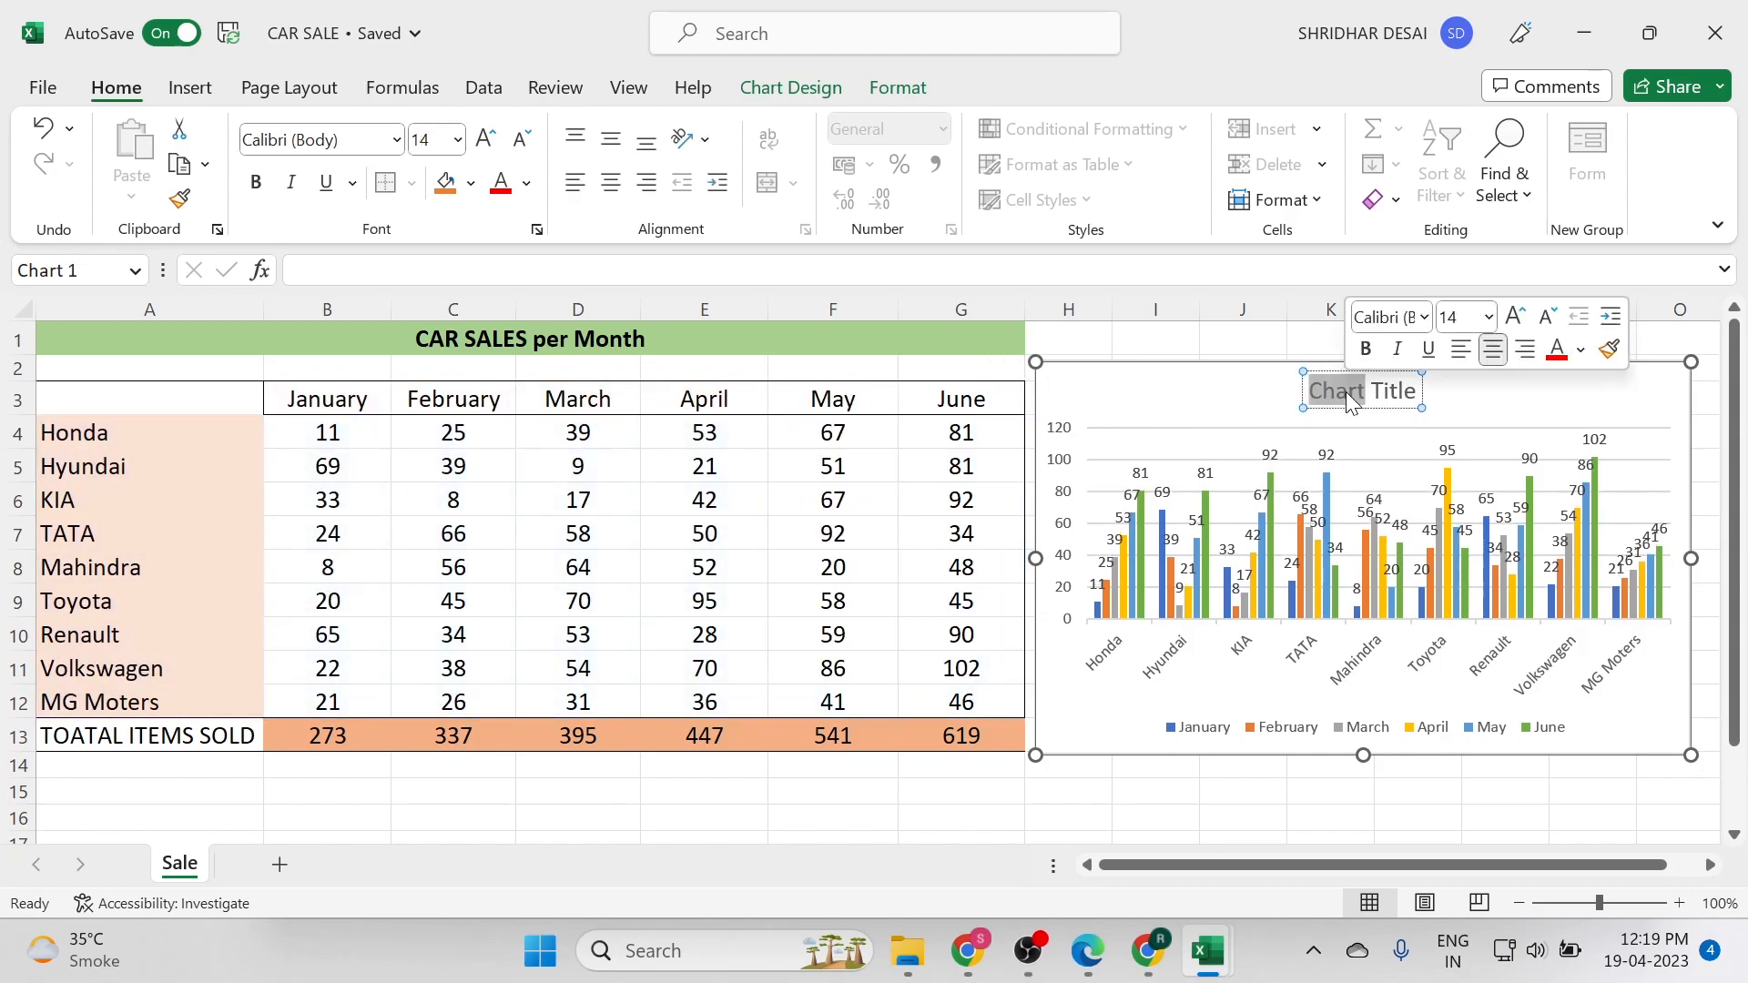
key(Delete)
key(Delete)
key(Delete)
key(Delete)
key(Delete)
key(Delete)
key(Delete)
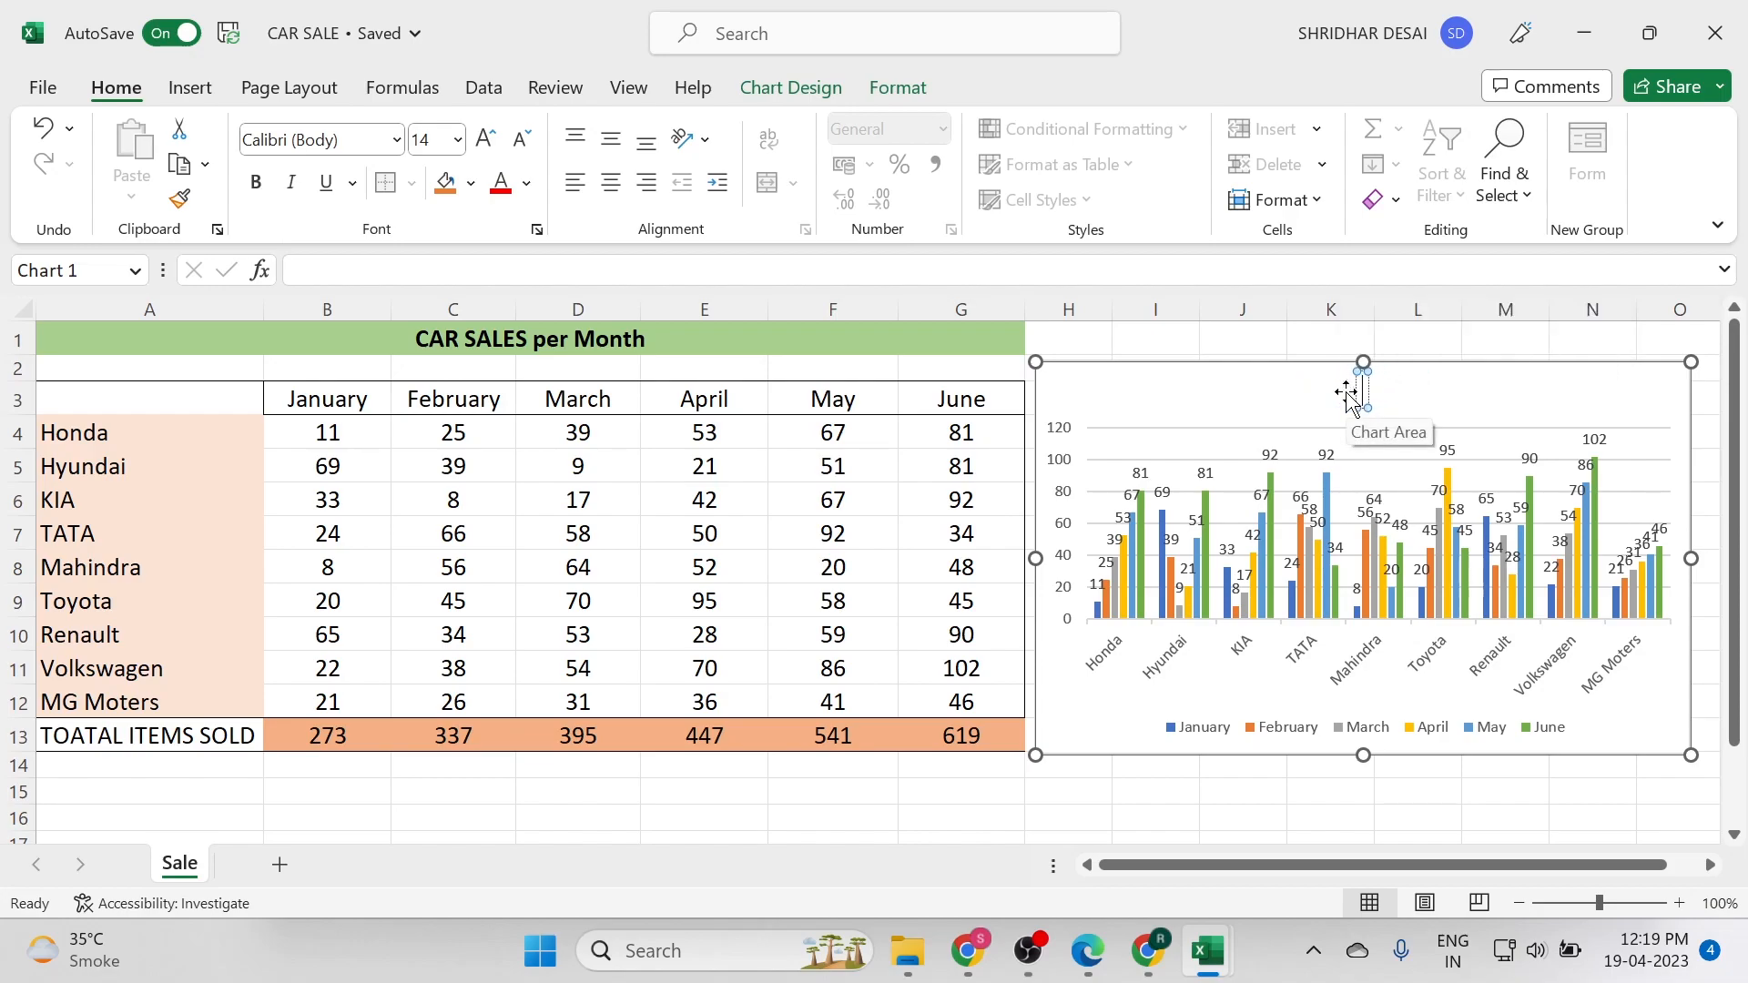
text(CAR)
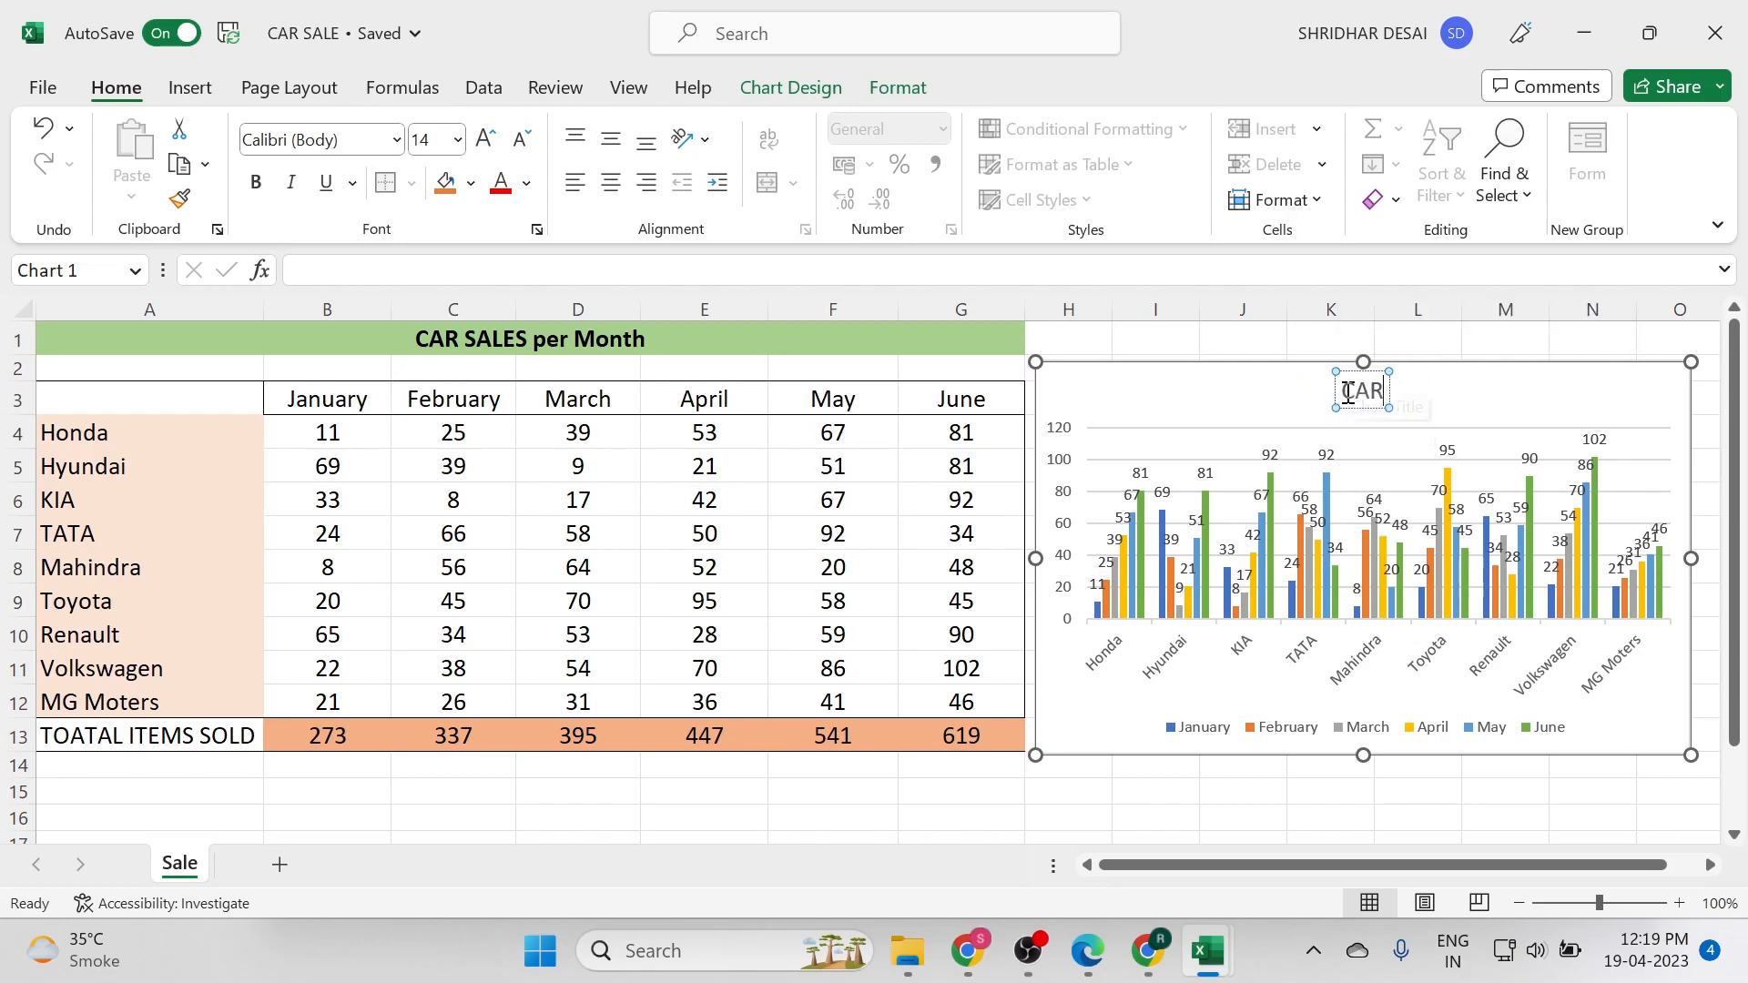
text( SALE)
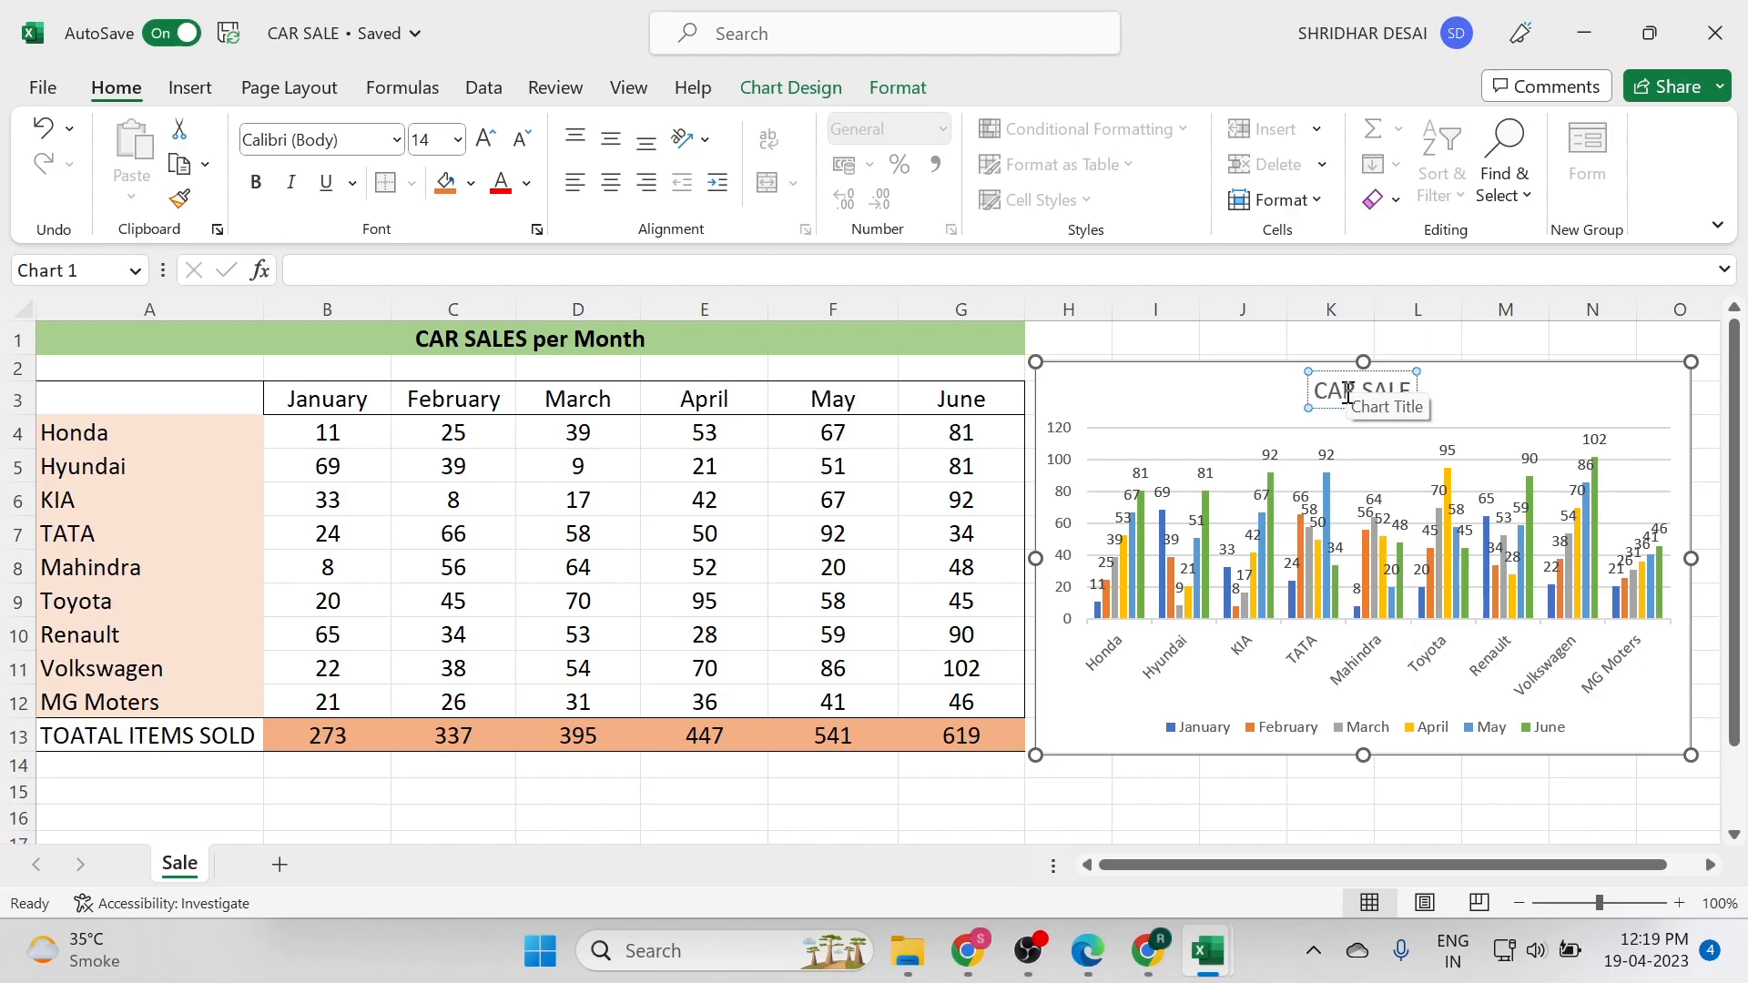
text( per)
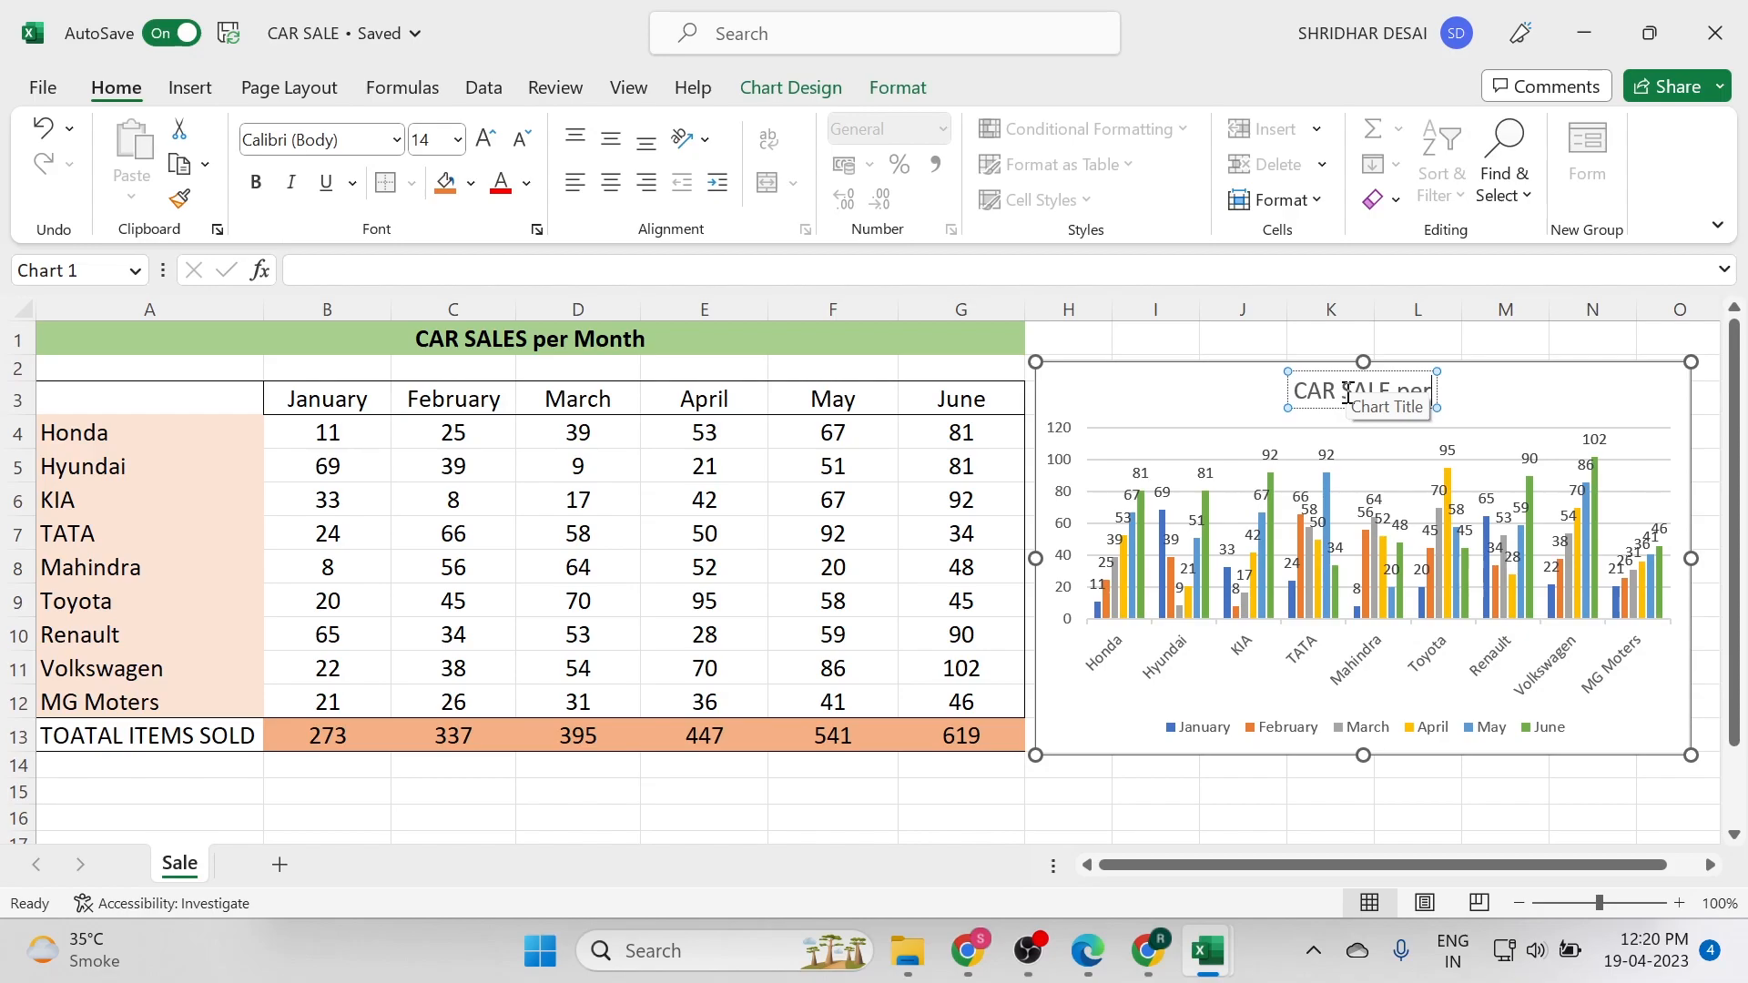
text( Month)
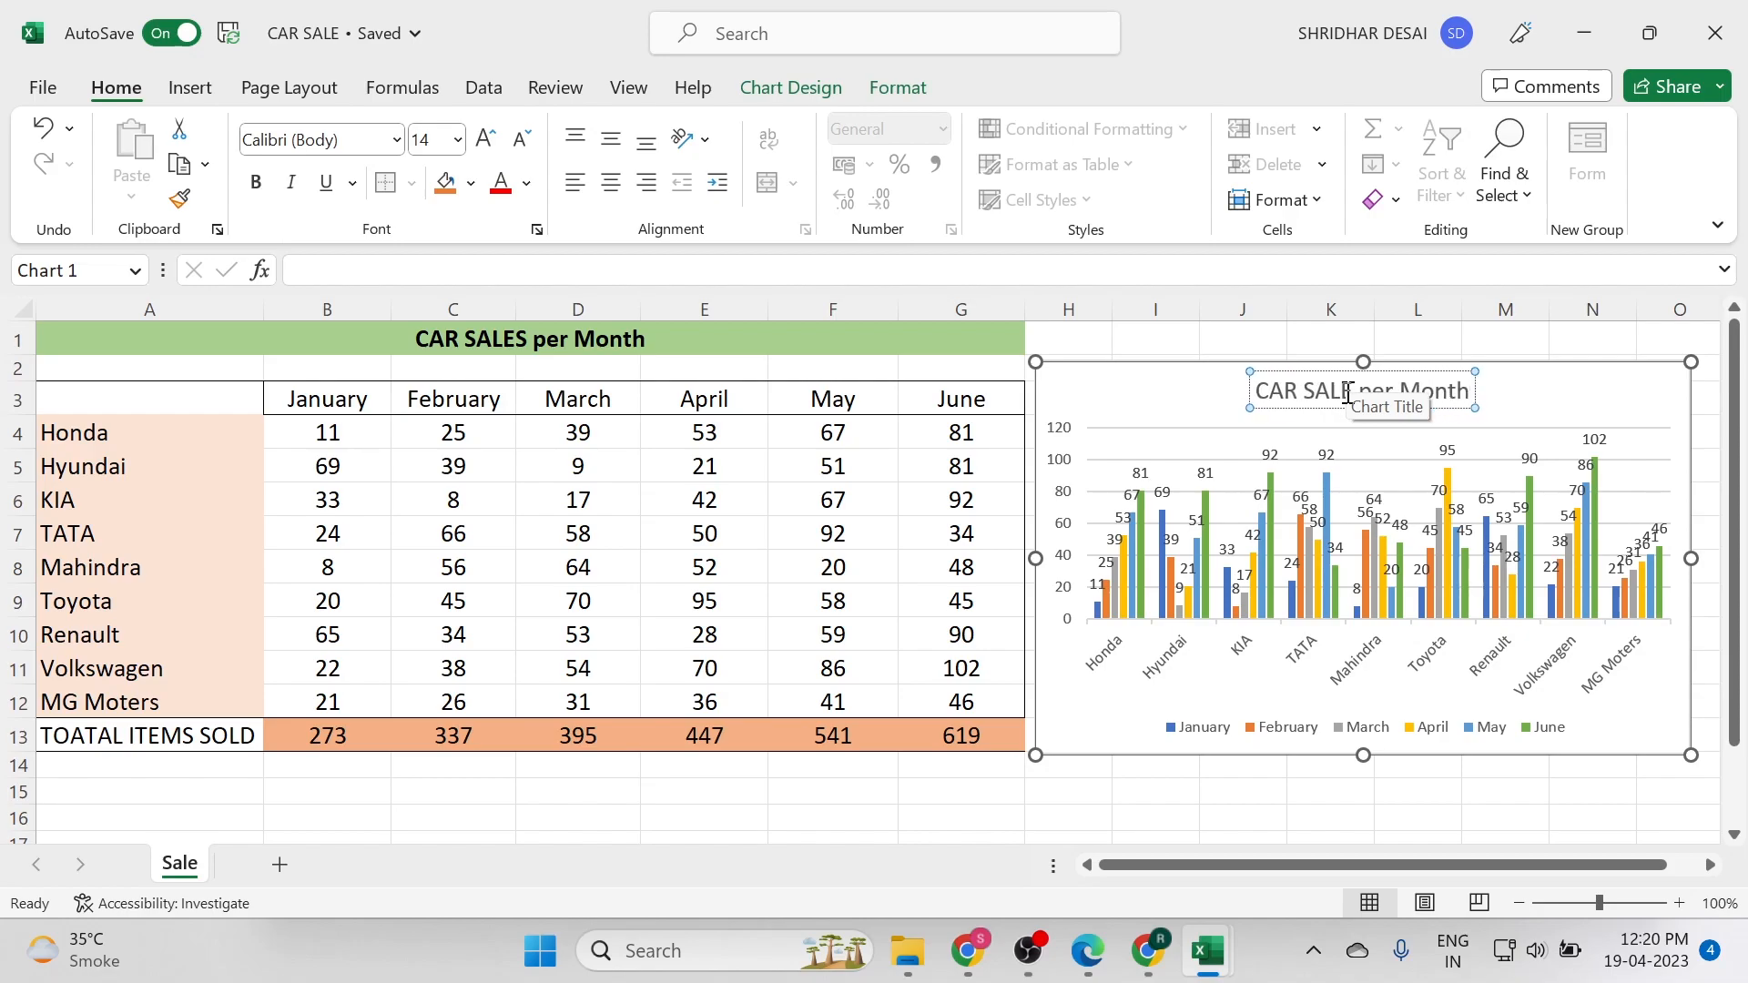
click(1165, 422)
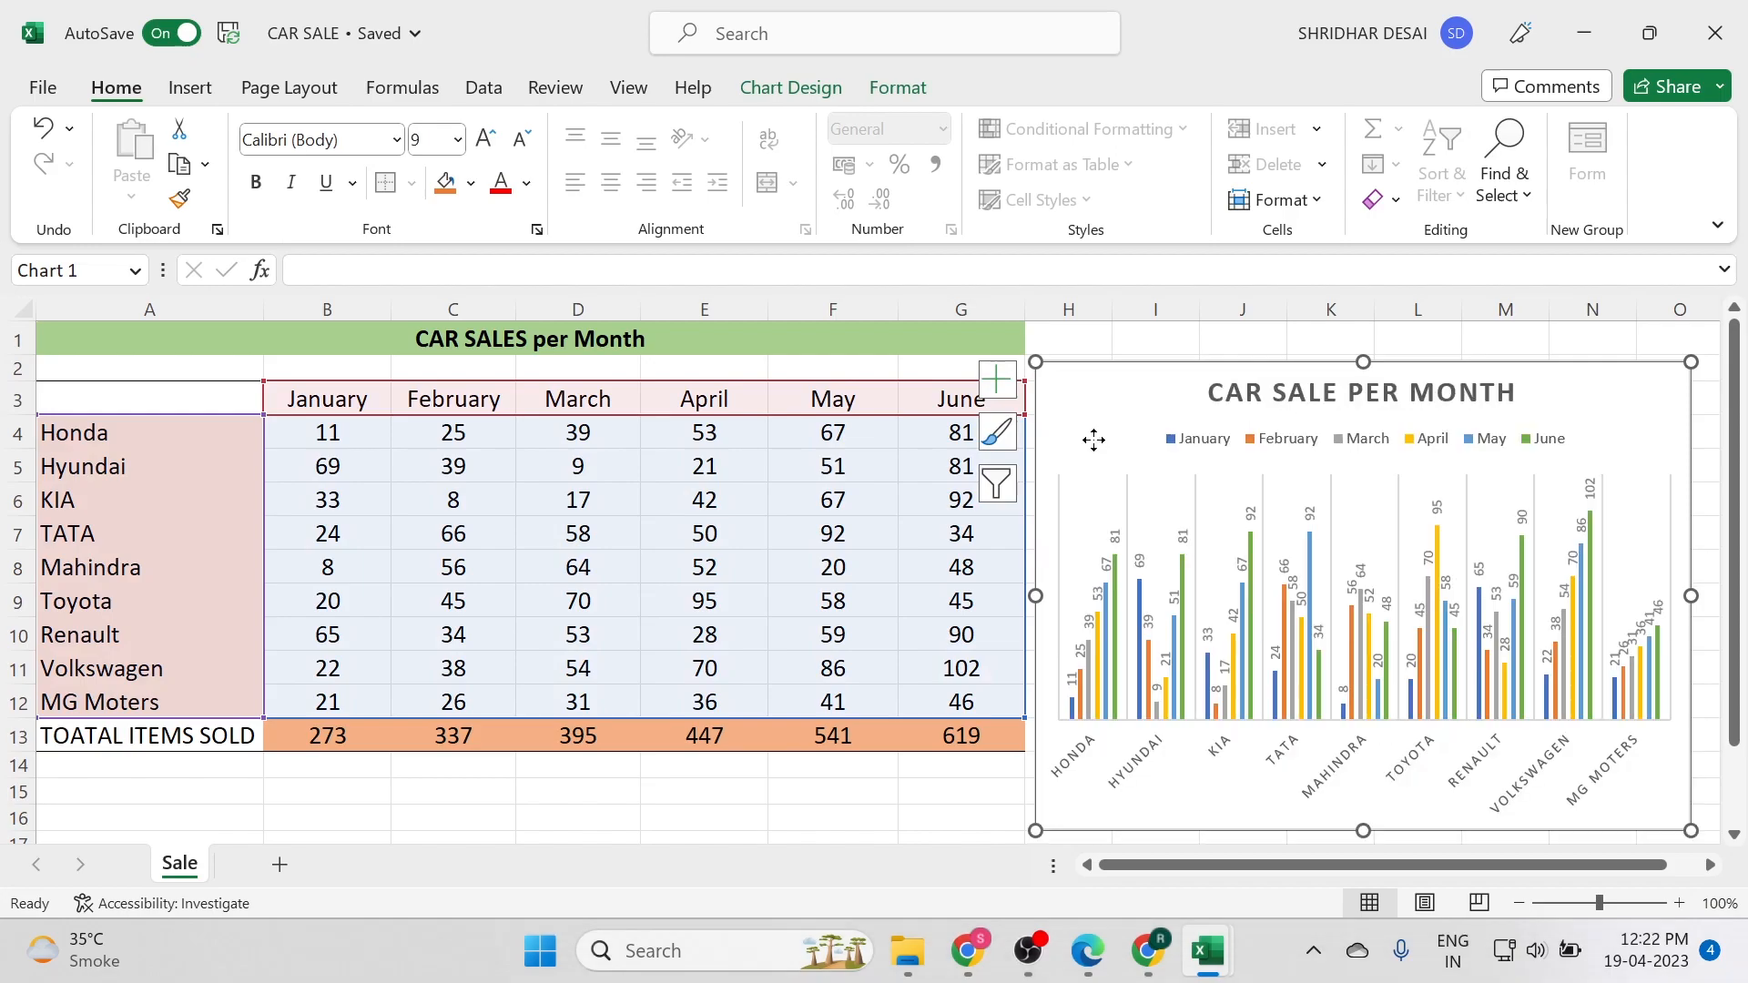
Toggle the chart's axes and axis titles off and on, ending with both axes shown and the axis titles off
click(834, 833)
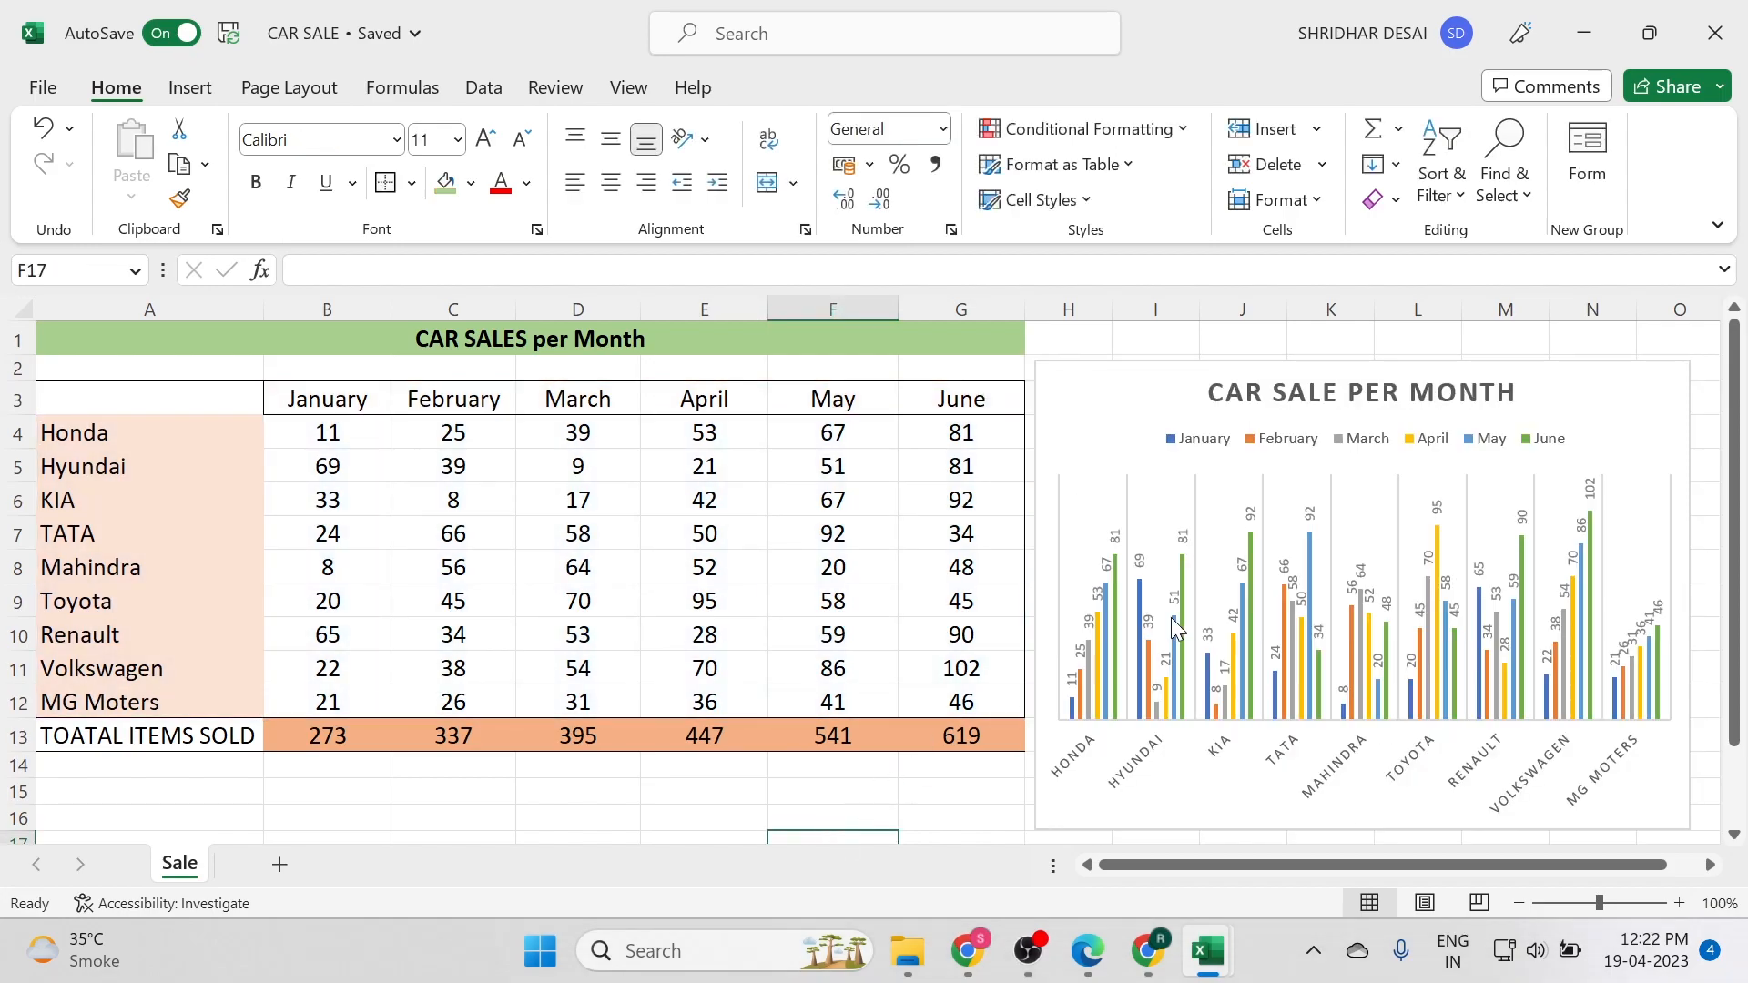
click(1131, 440)
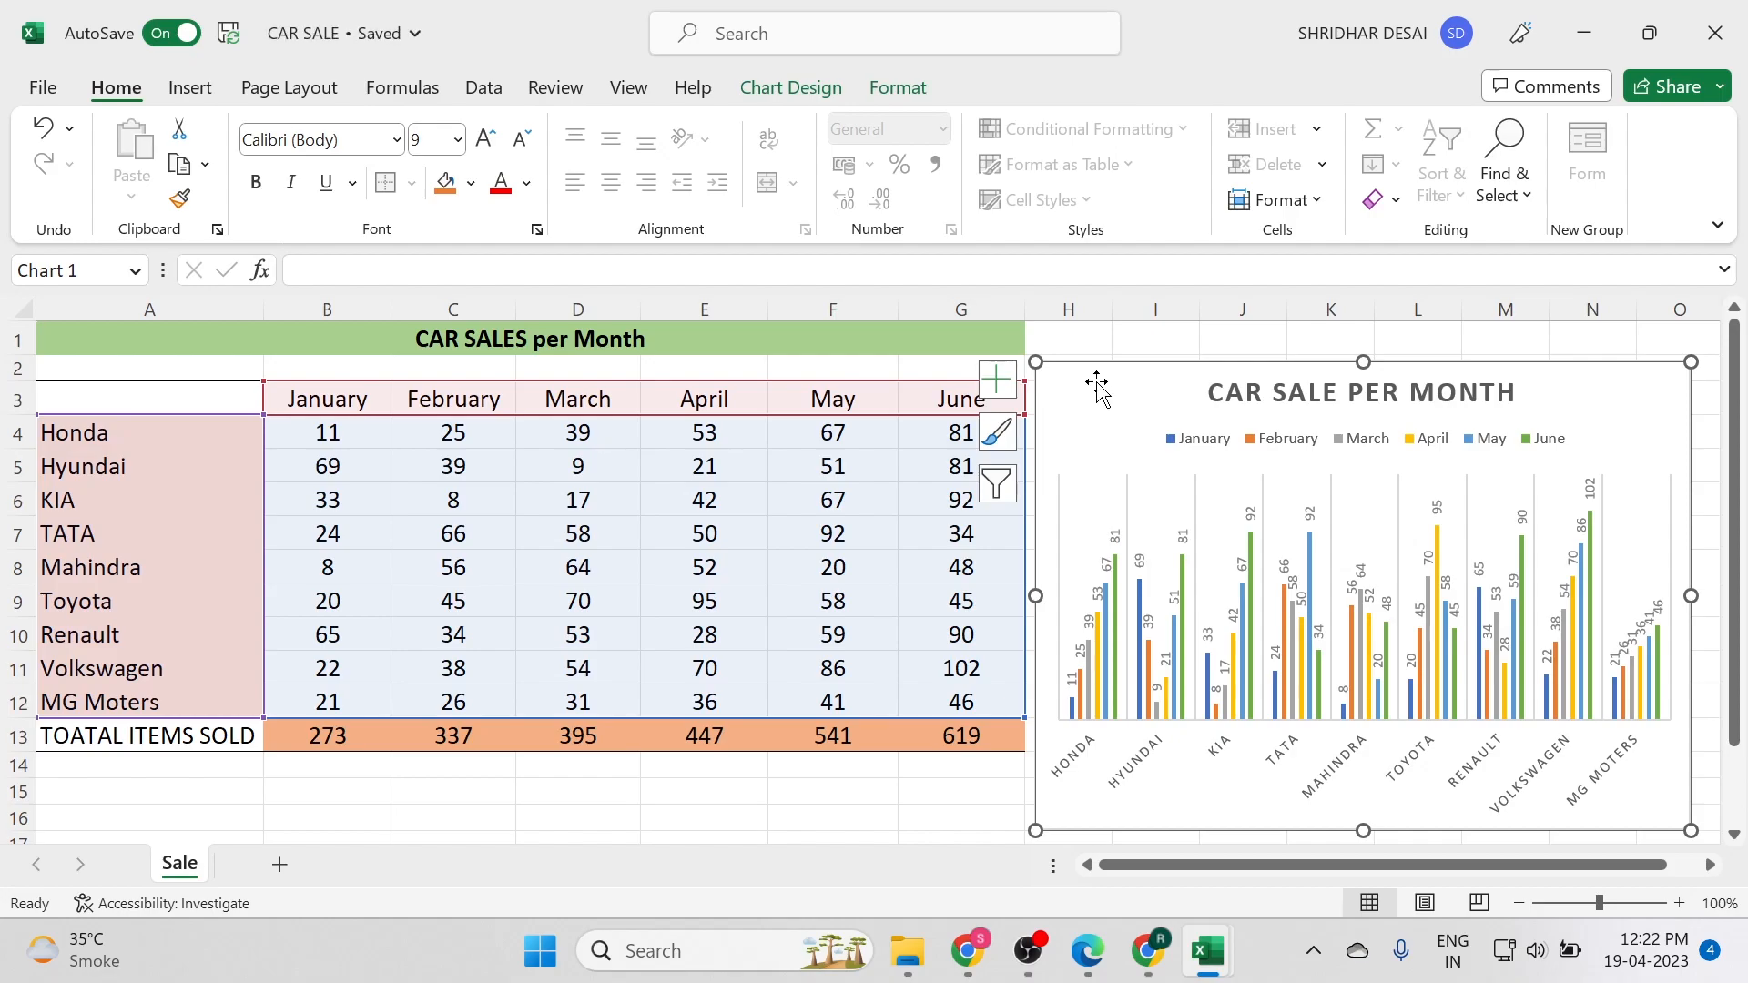
click(997, 379)
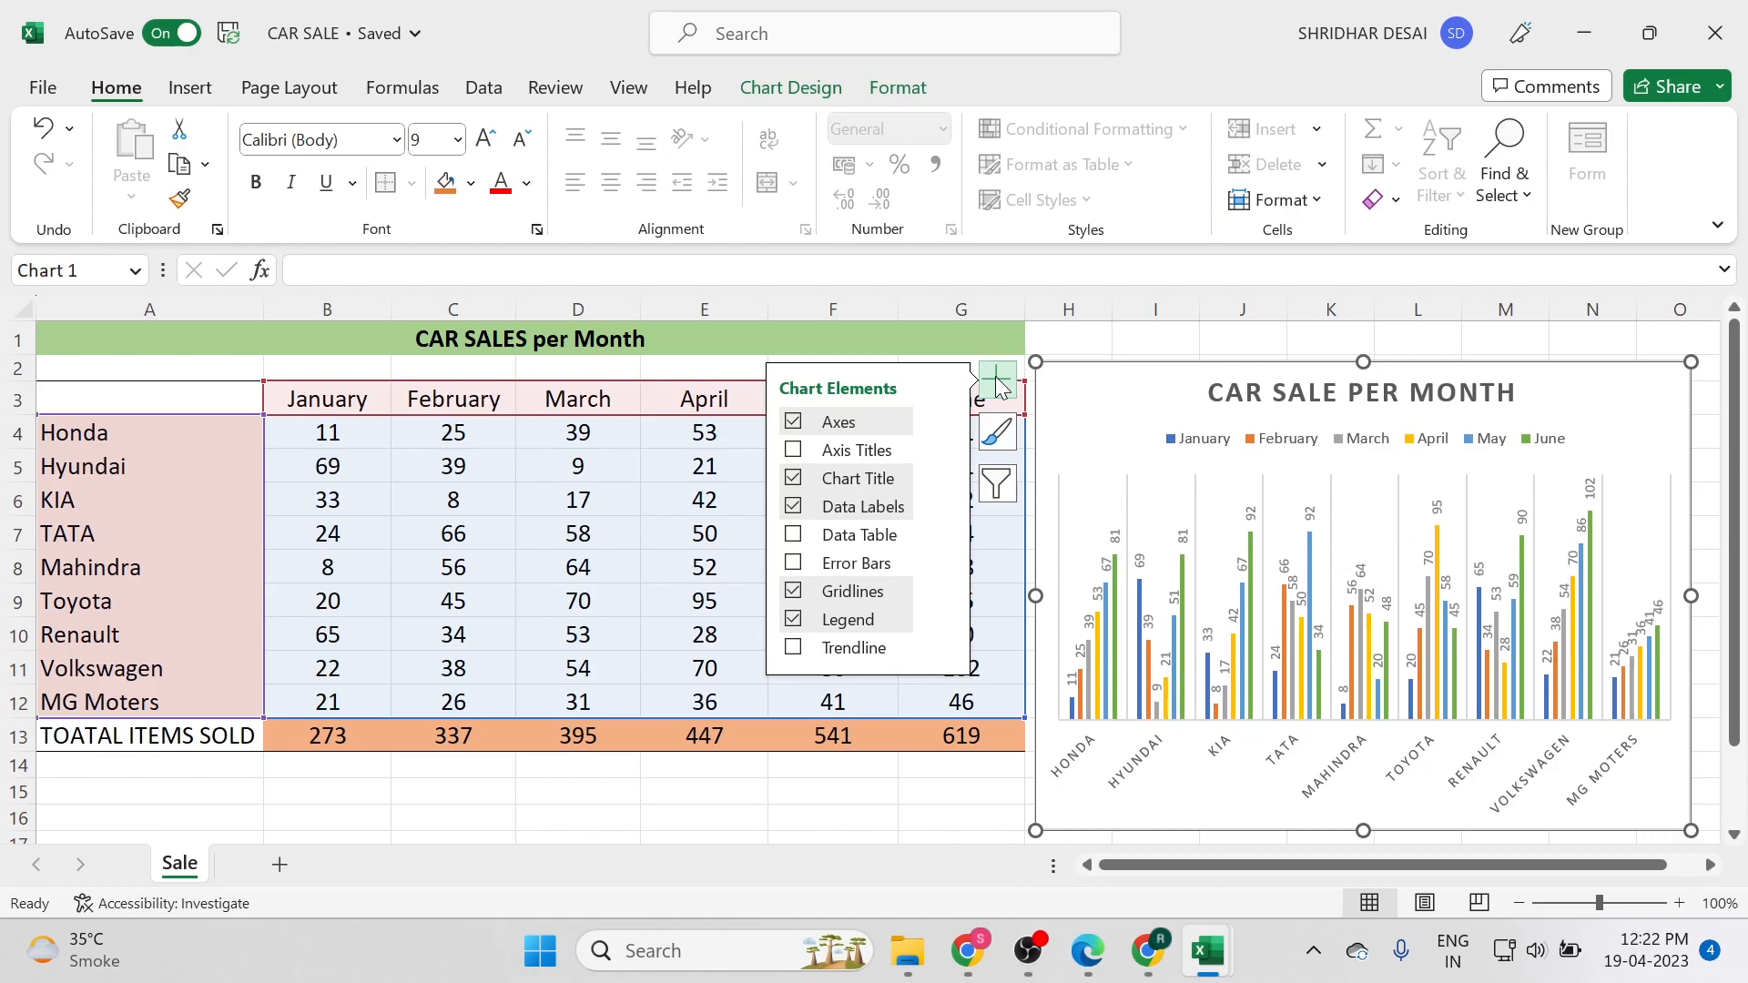
click(797, 428)
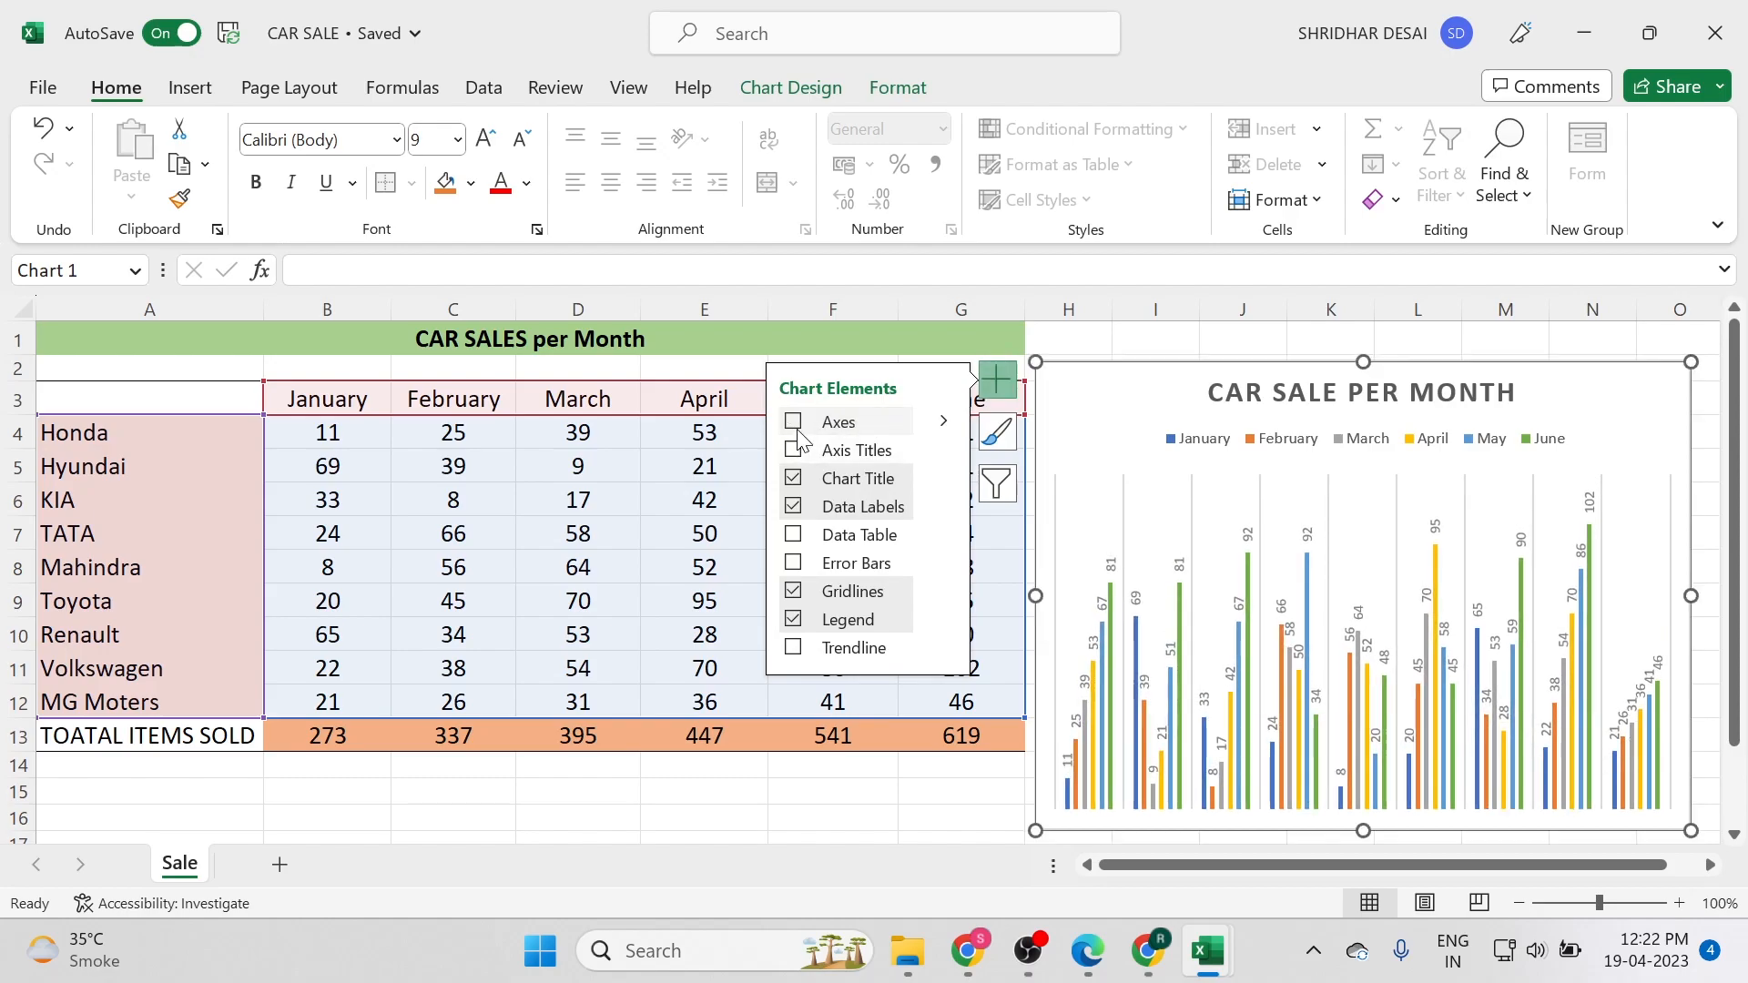
click(796, 424)
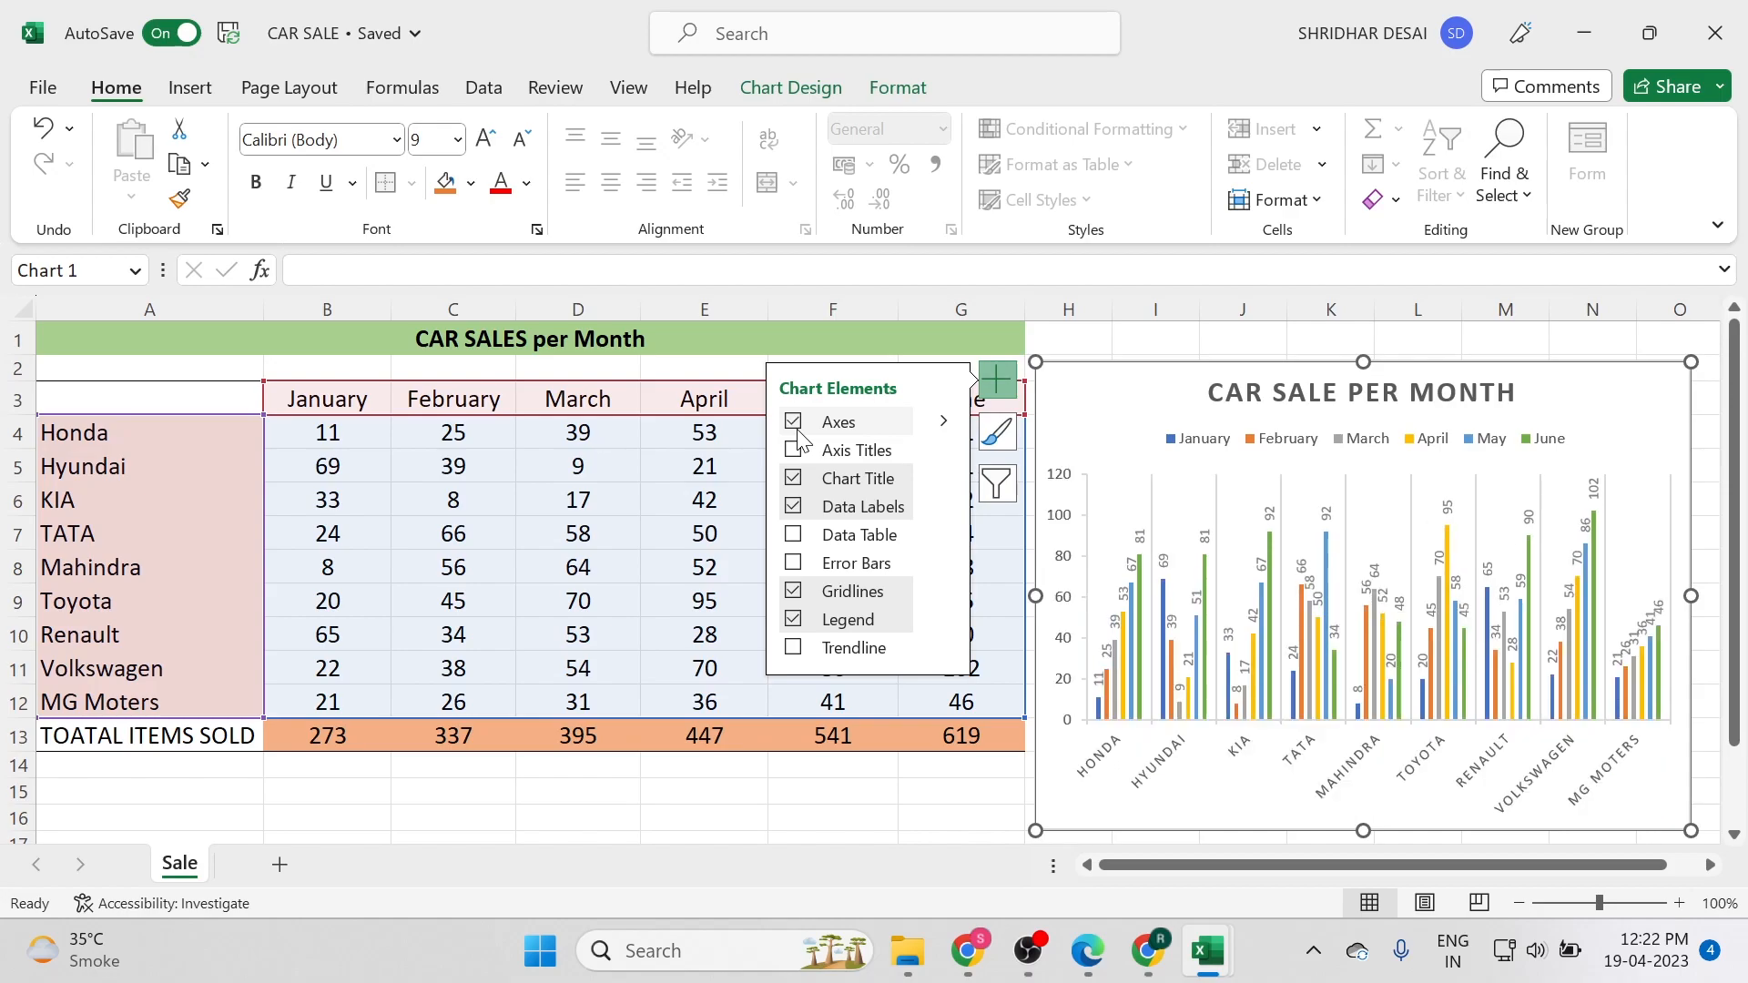
click(794, 448)
click(794, 448)
click(794, 424)
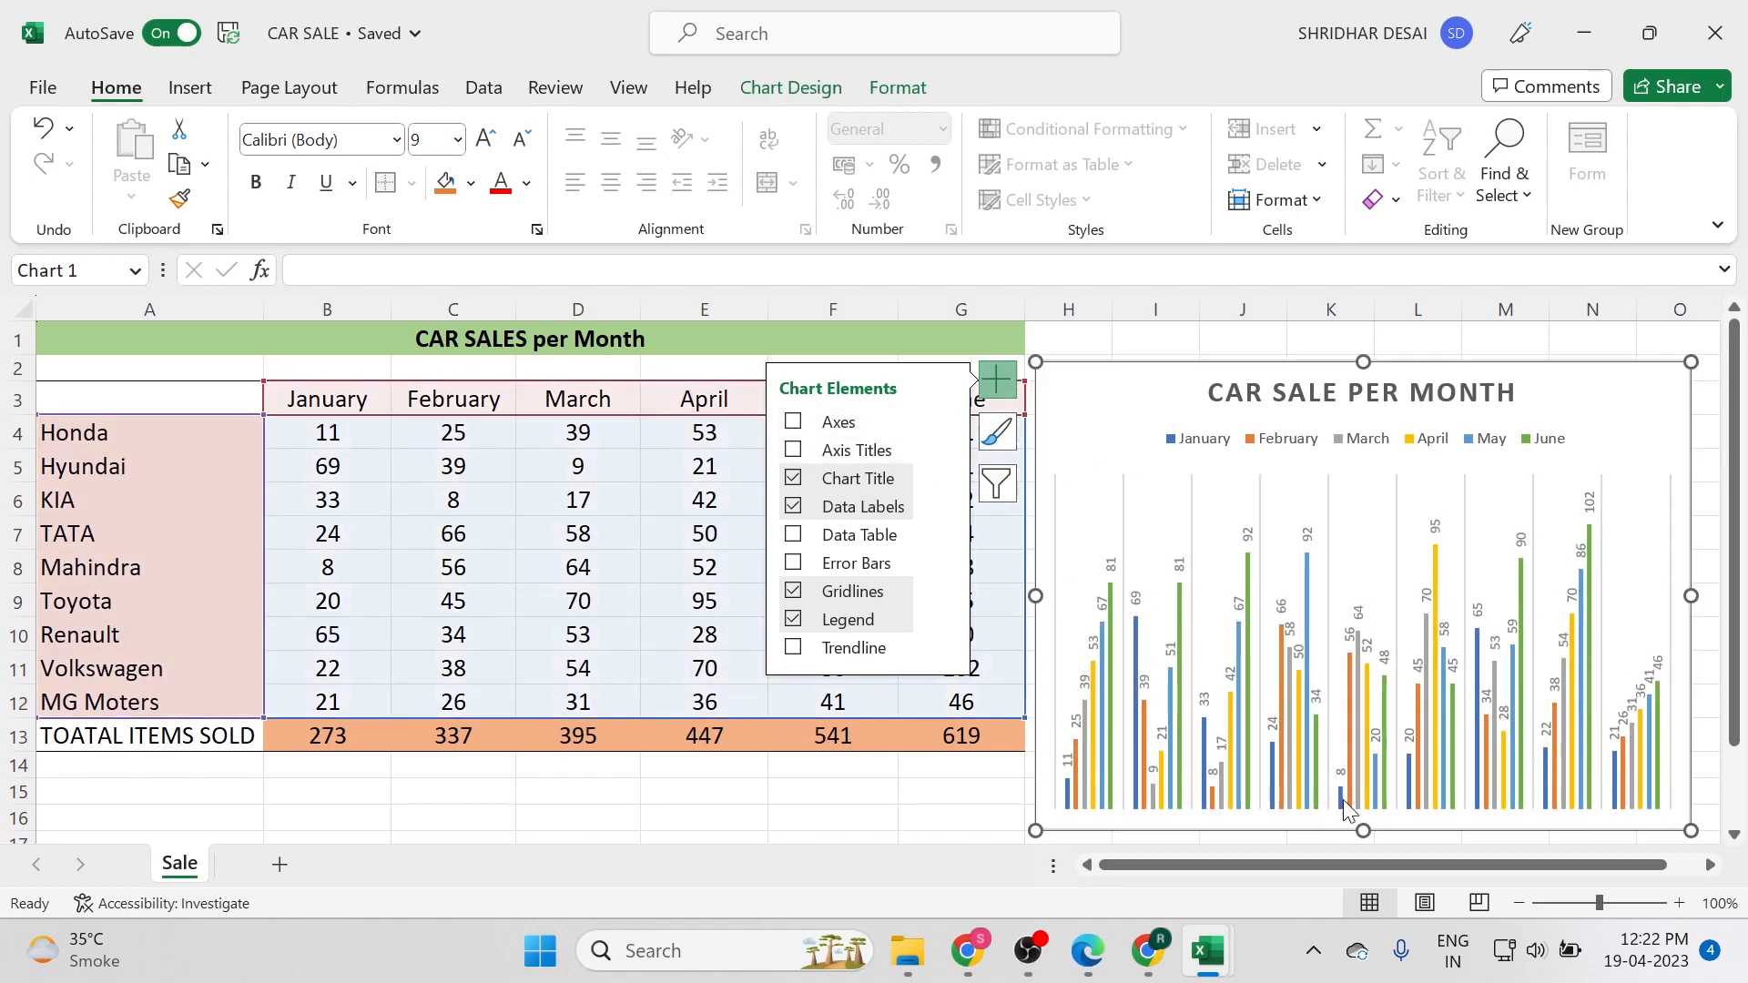
click(804, 428)
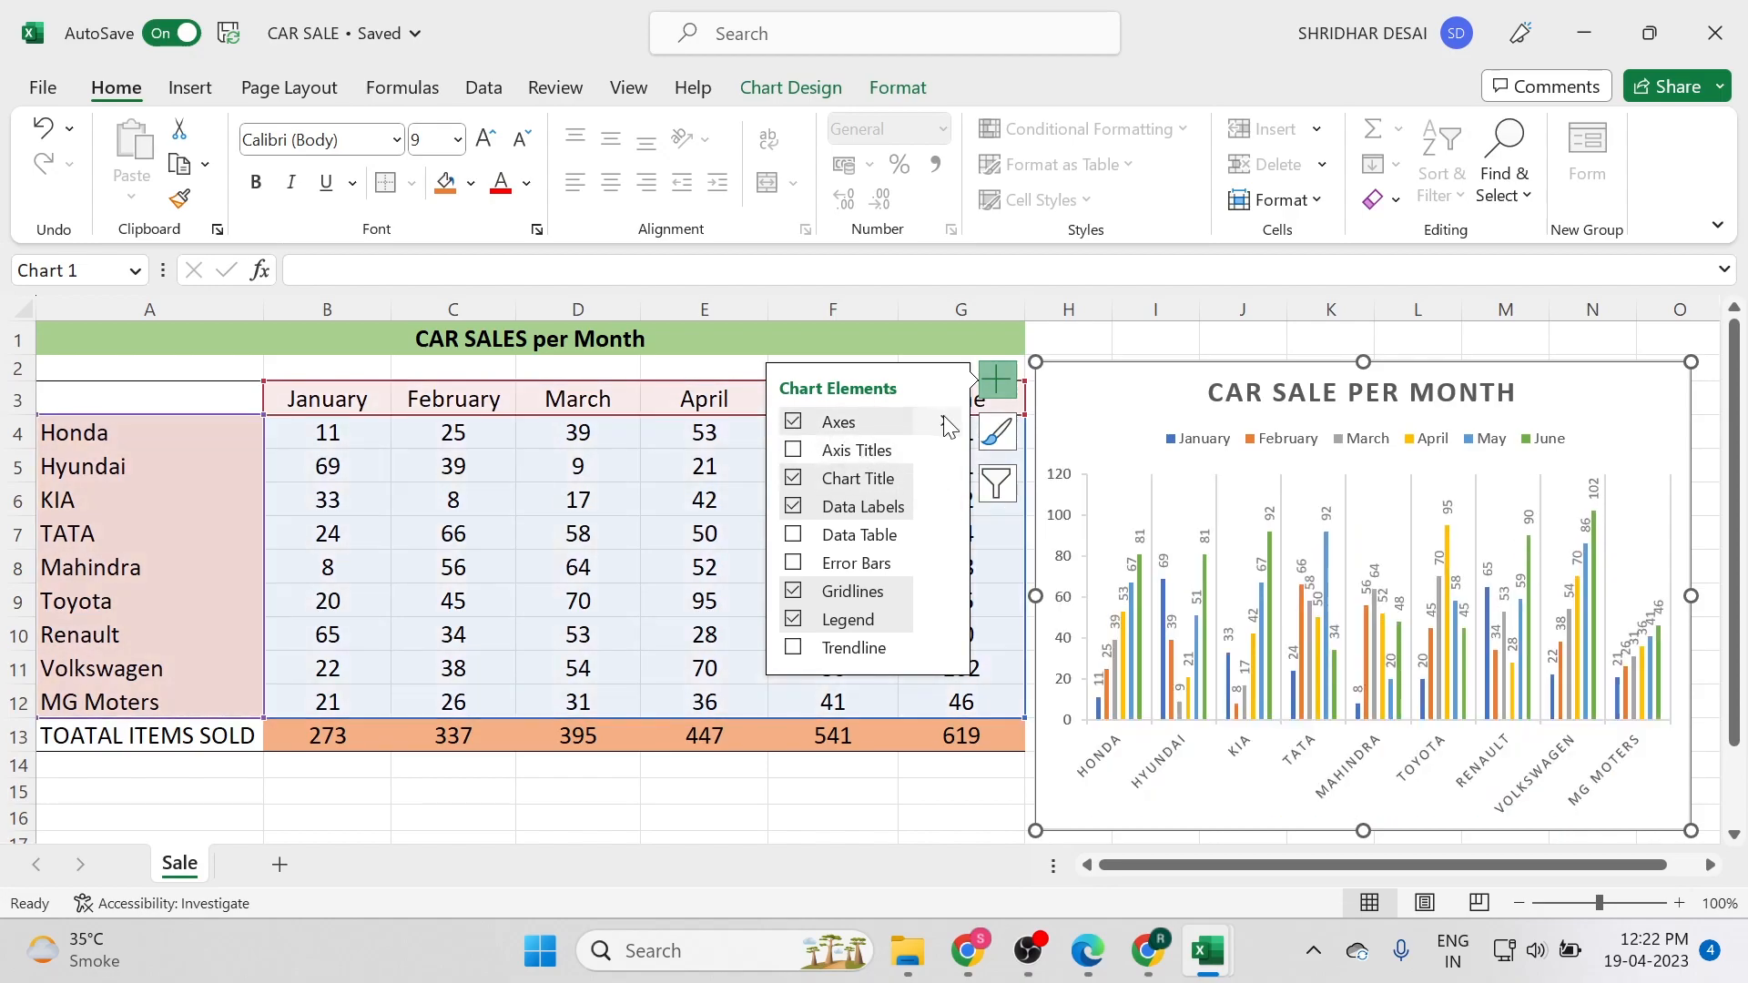
Remove and re-add the chart title, and set its text to CAR SALES PER MONTH
click(794, 481)
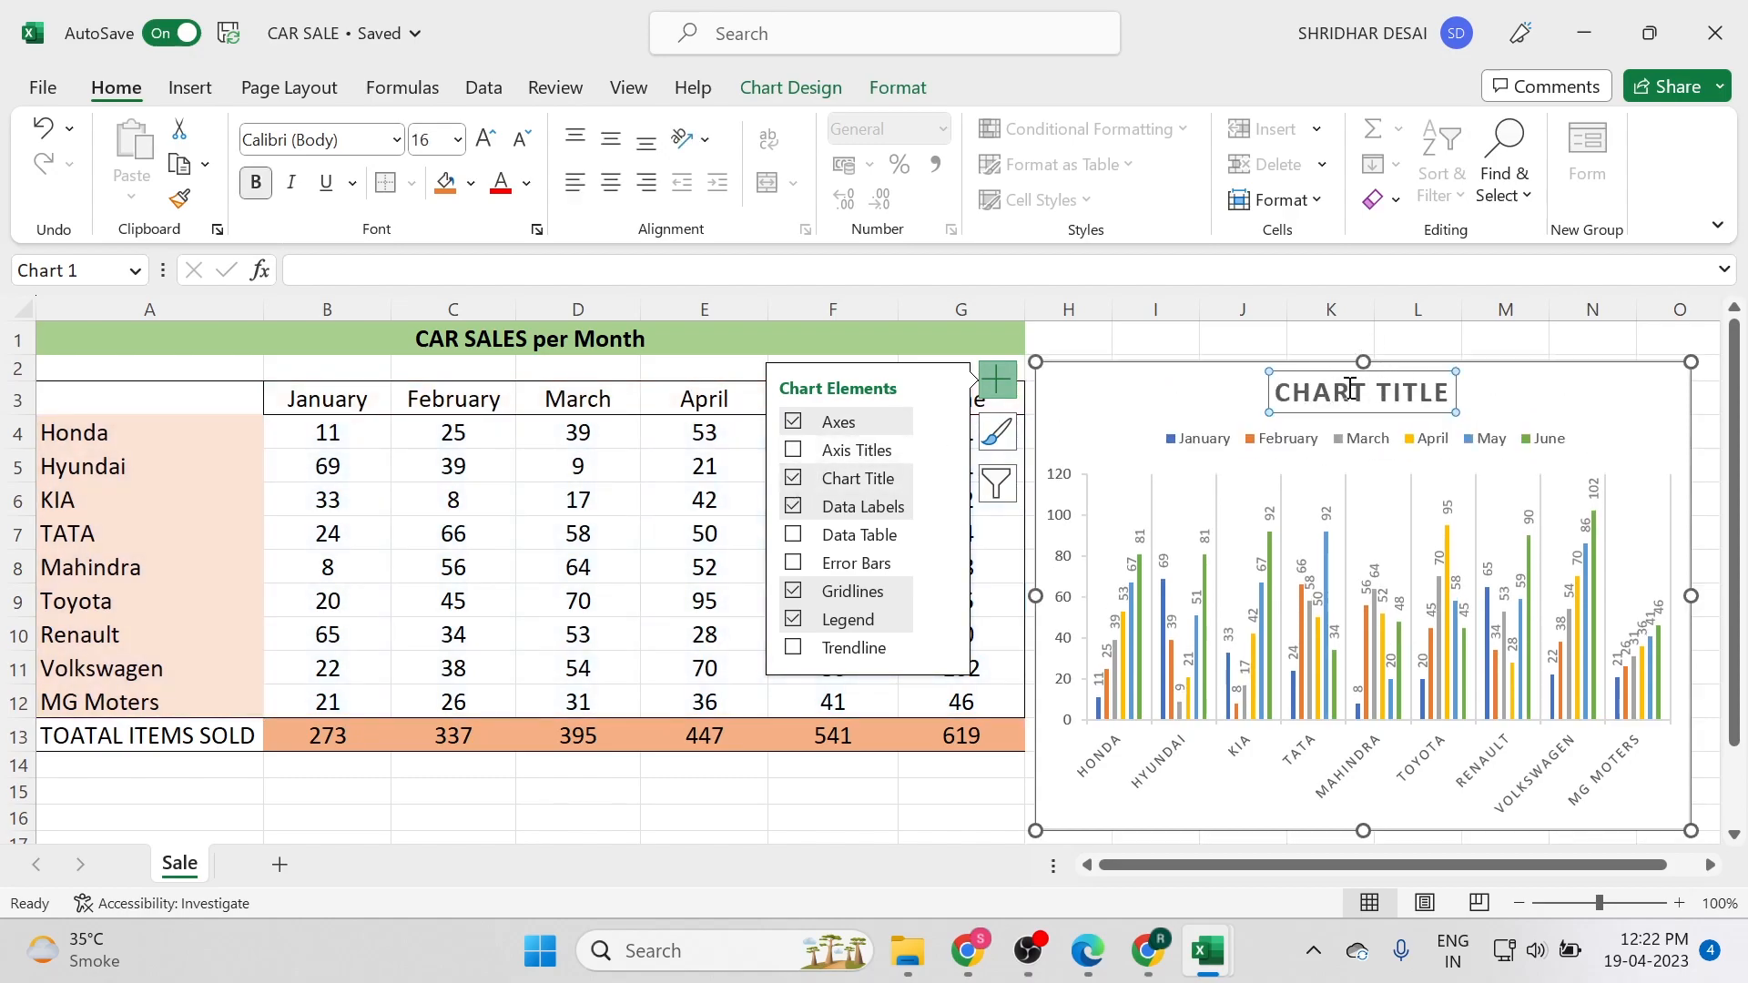
click(1352, 389)
double_click(1345, 388)
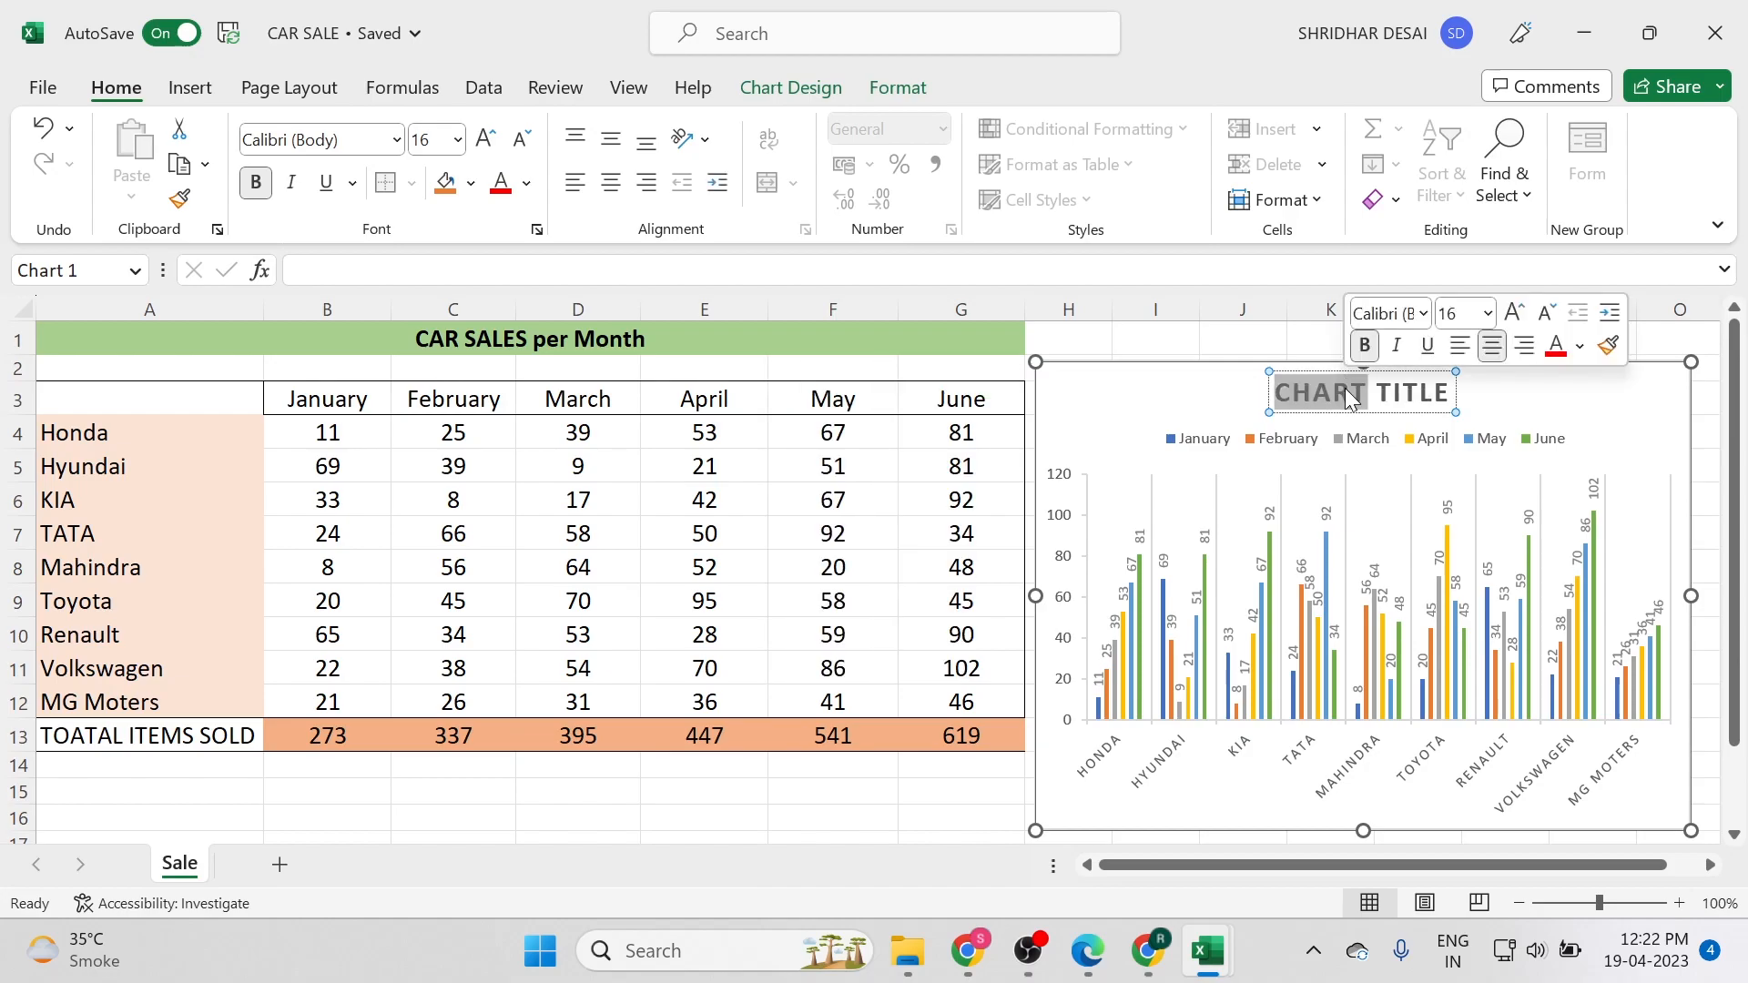
shift+click(1390, 398)
key(Delete)
key(Delete)
key(Delete)
key(Delete)
text(CAR SALES PER MONTH)
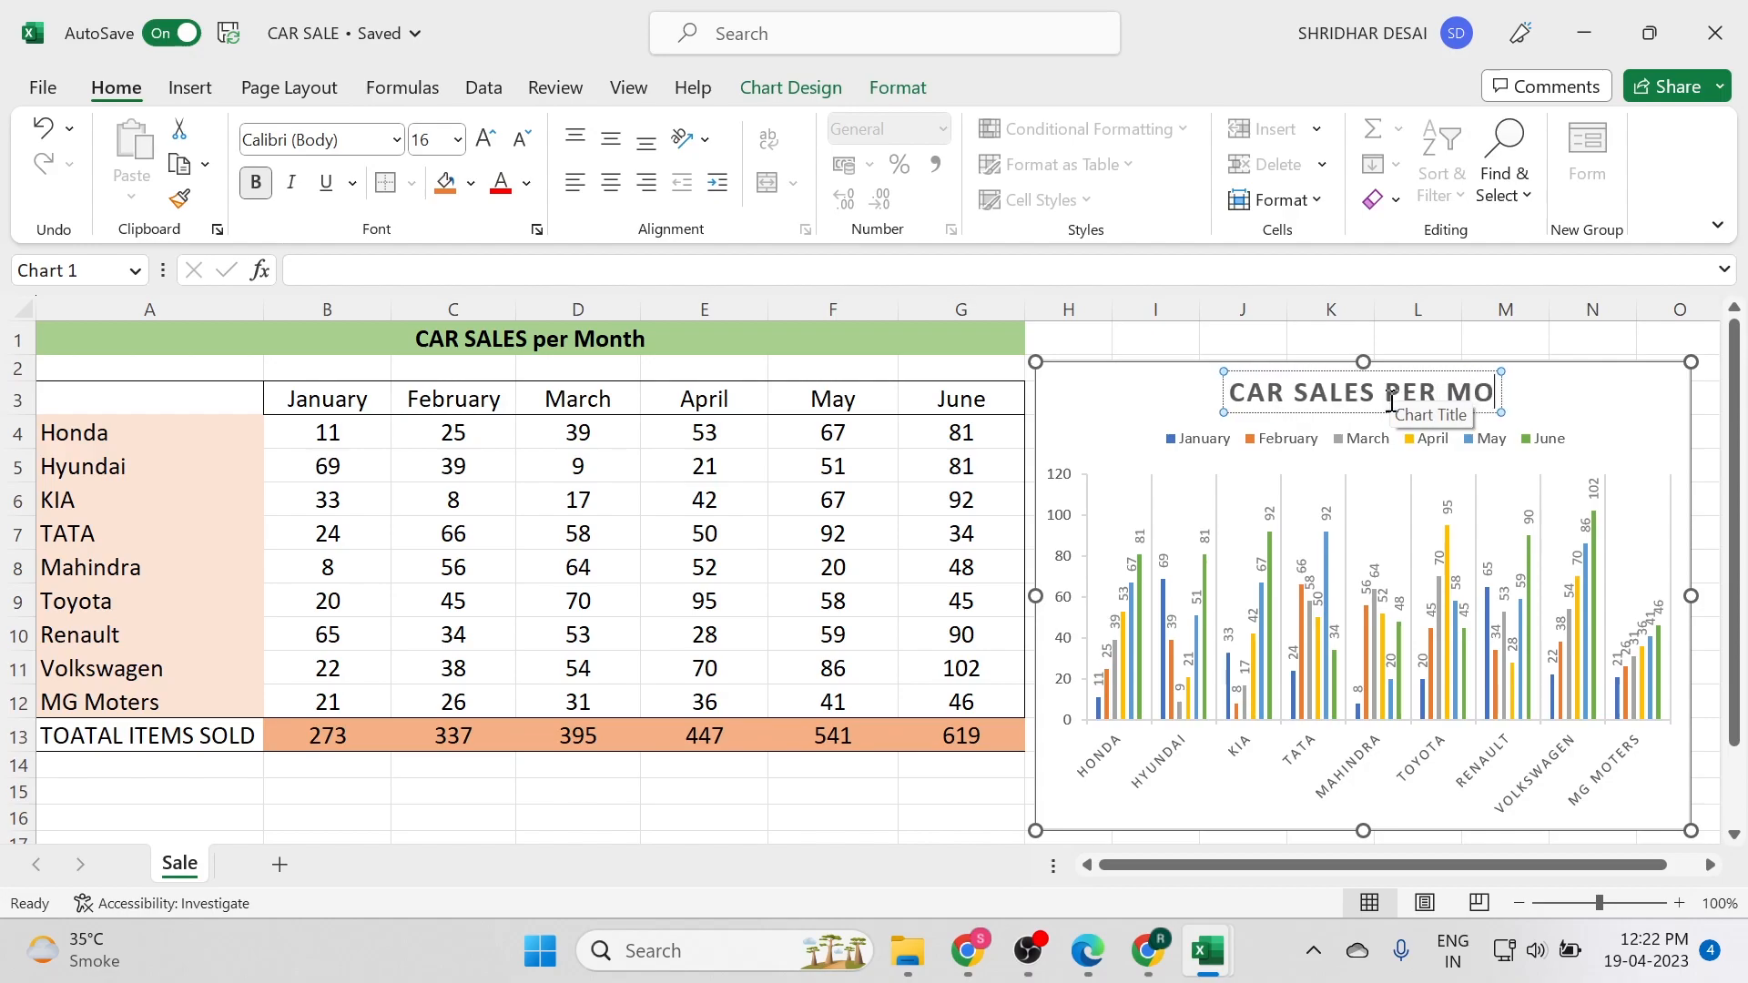
click(1123, 434)
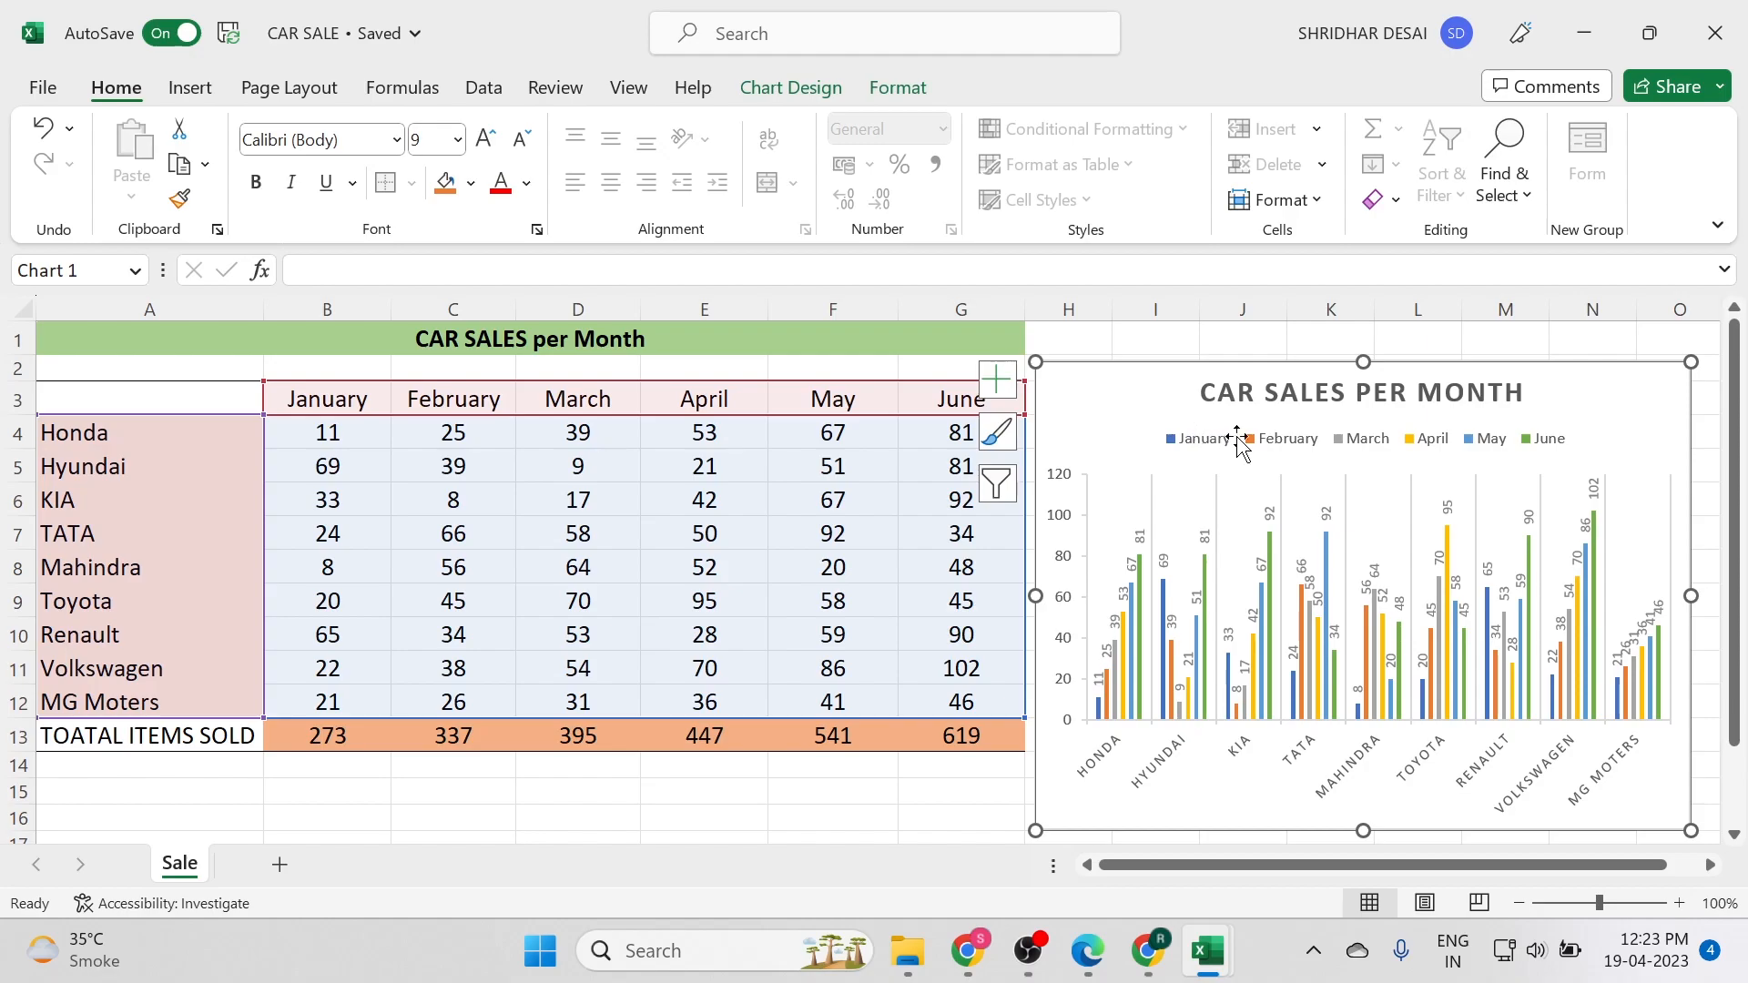
Try a data table beneath the chart, remove it again, and hide the data labels on the columns
click(999, 378)
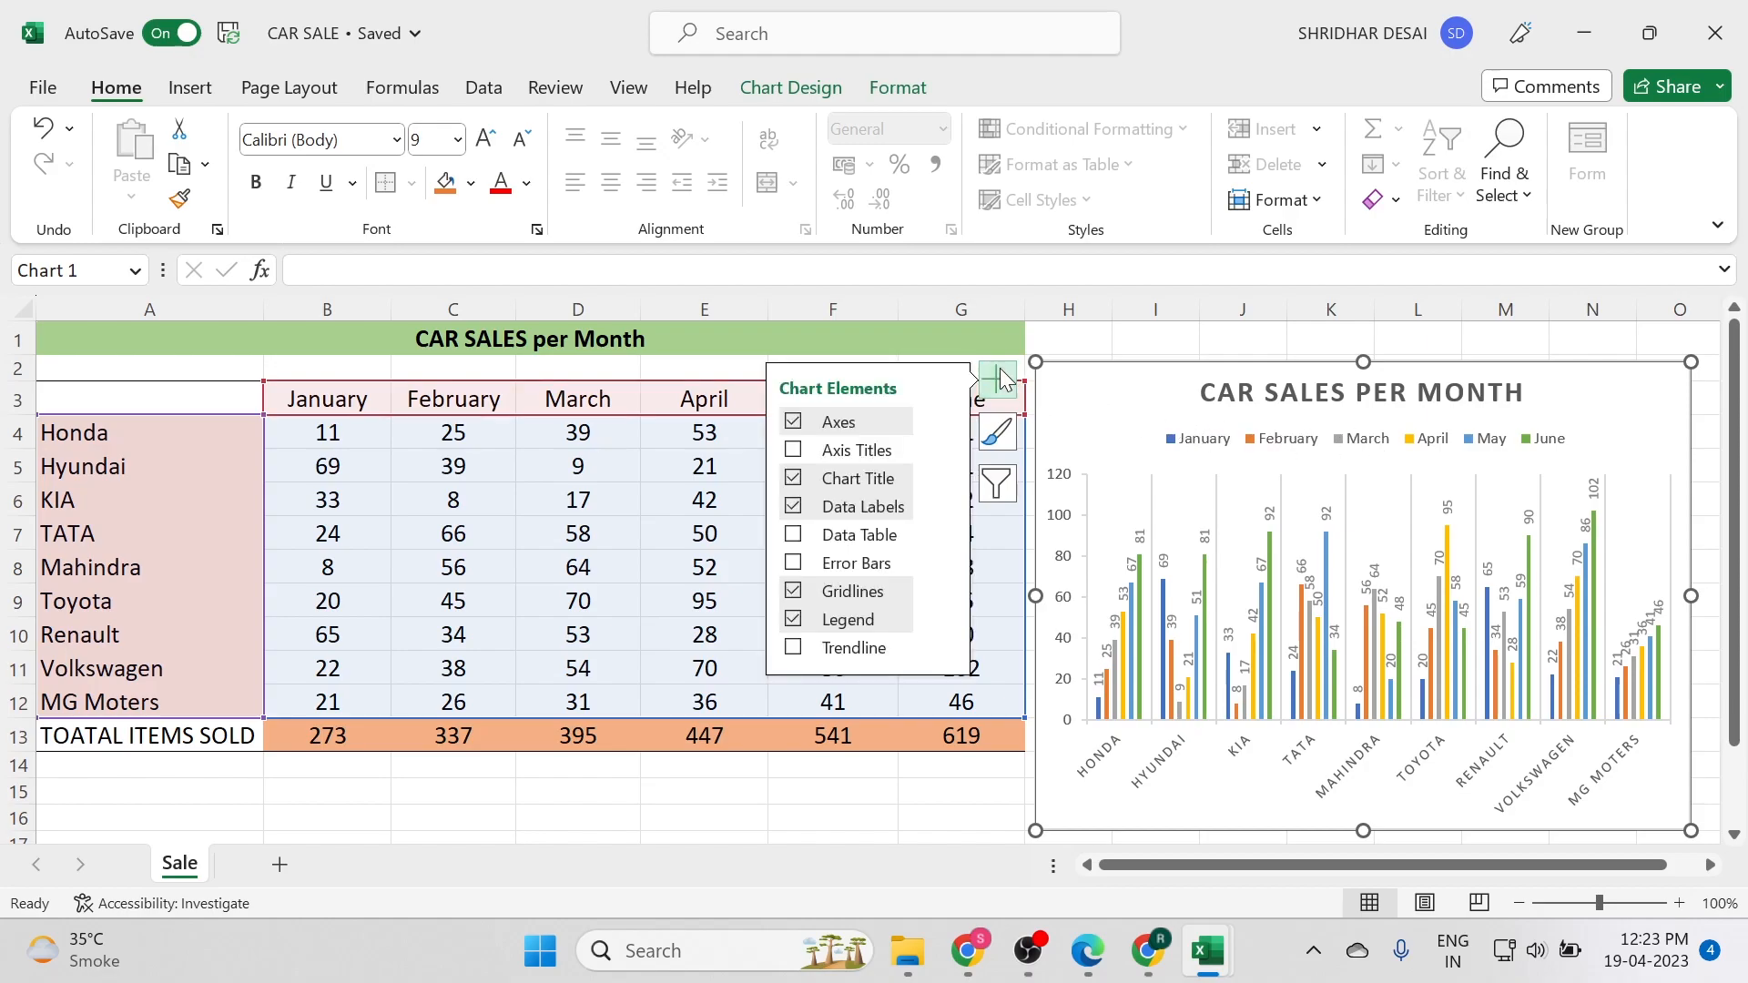
click(795, 535)
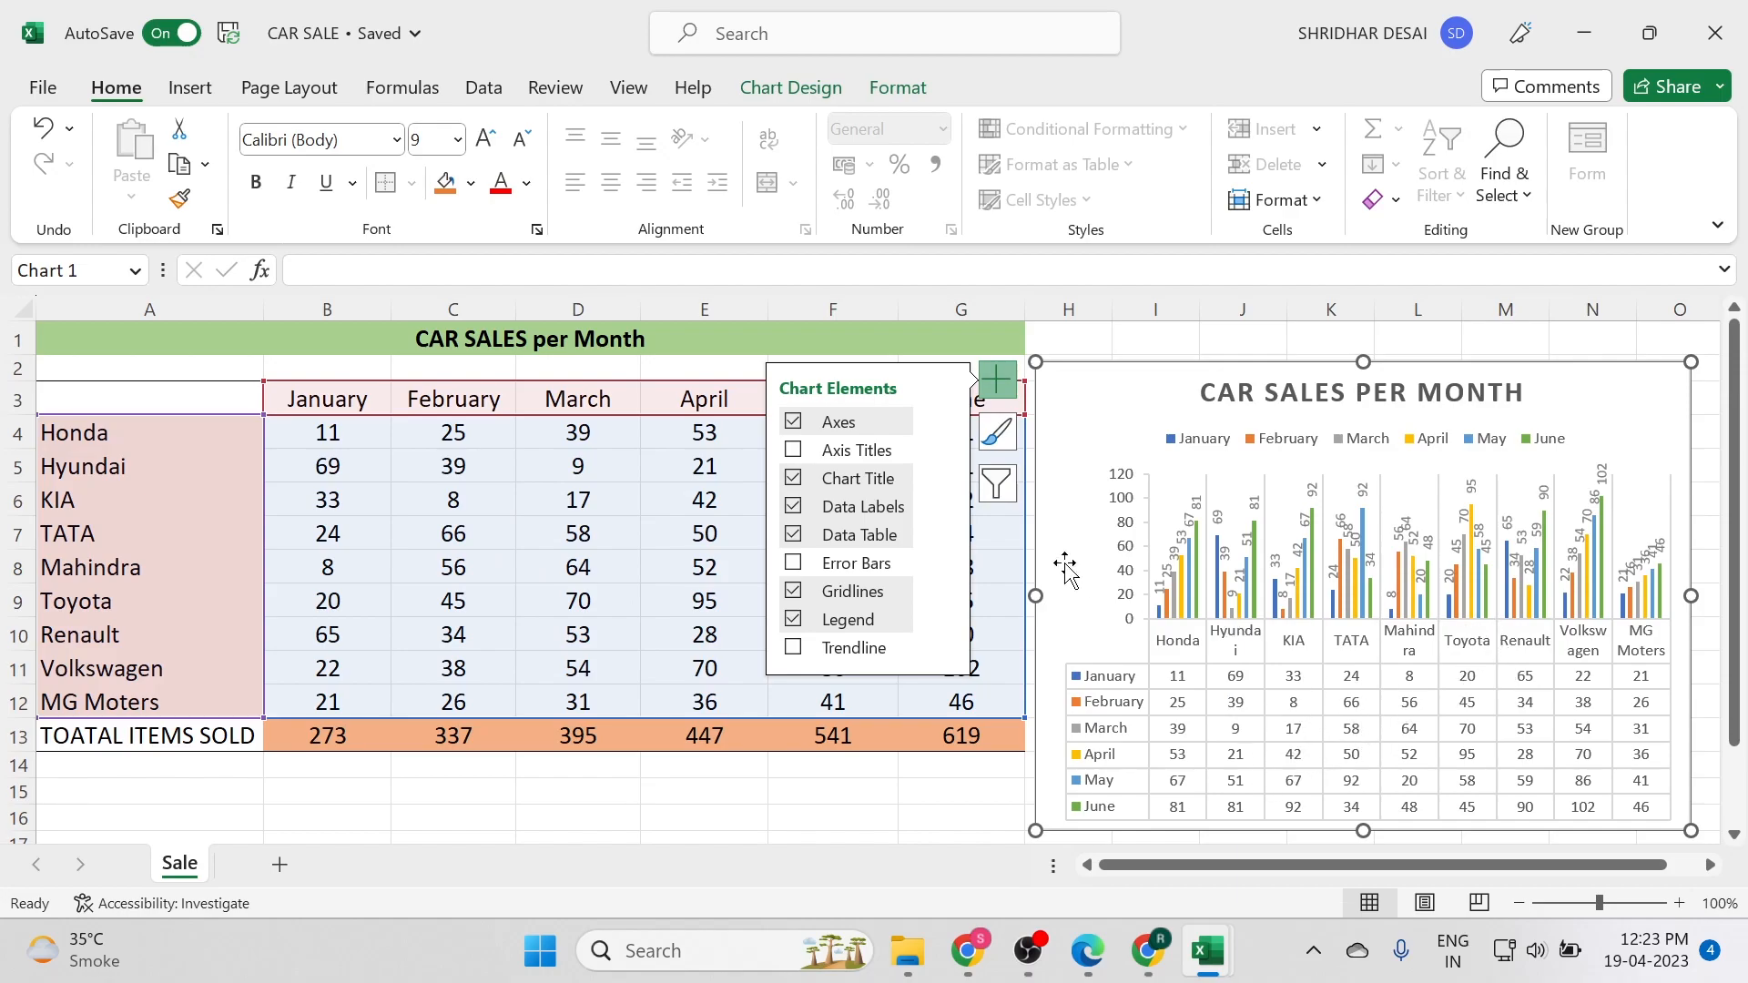
click(793, 507)
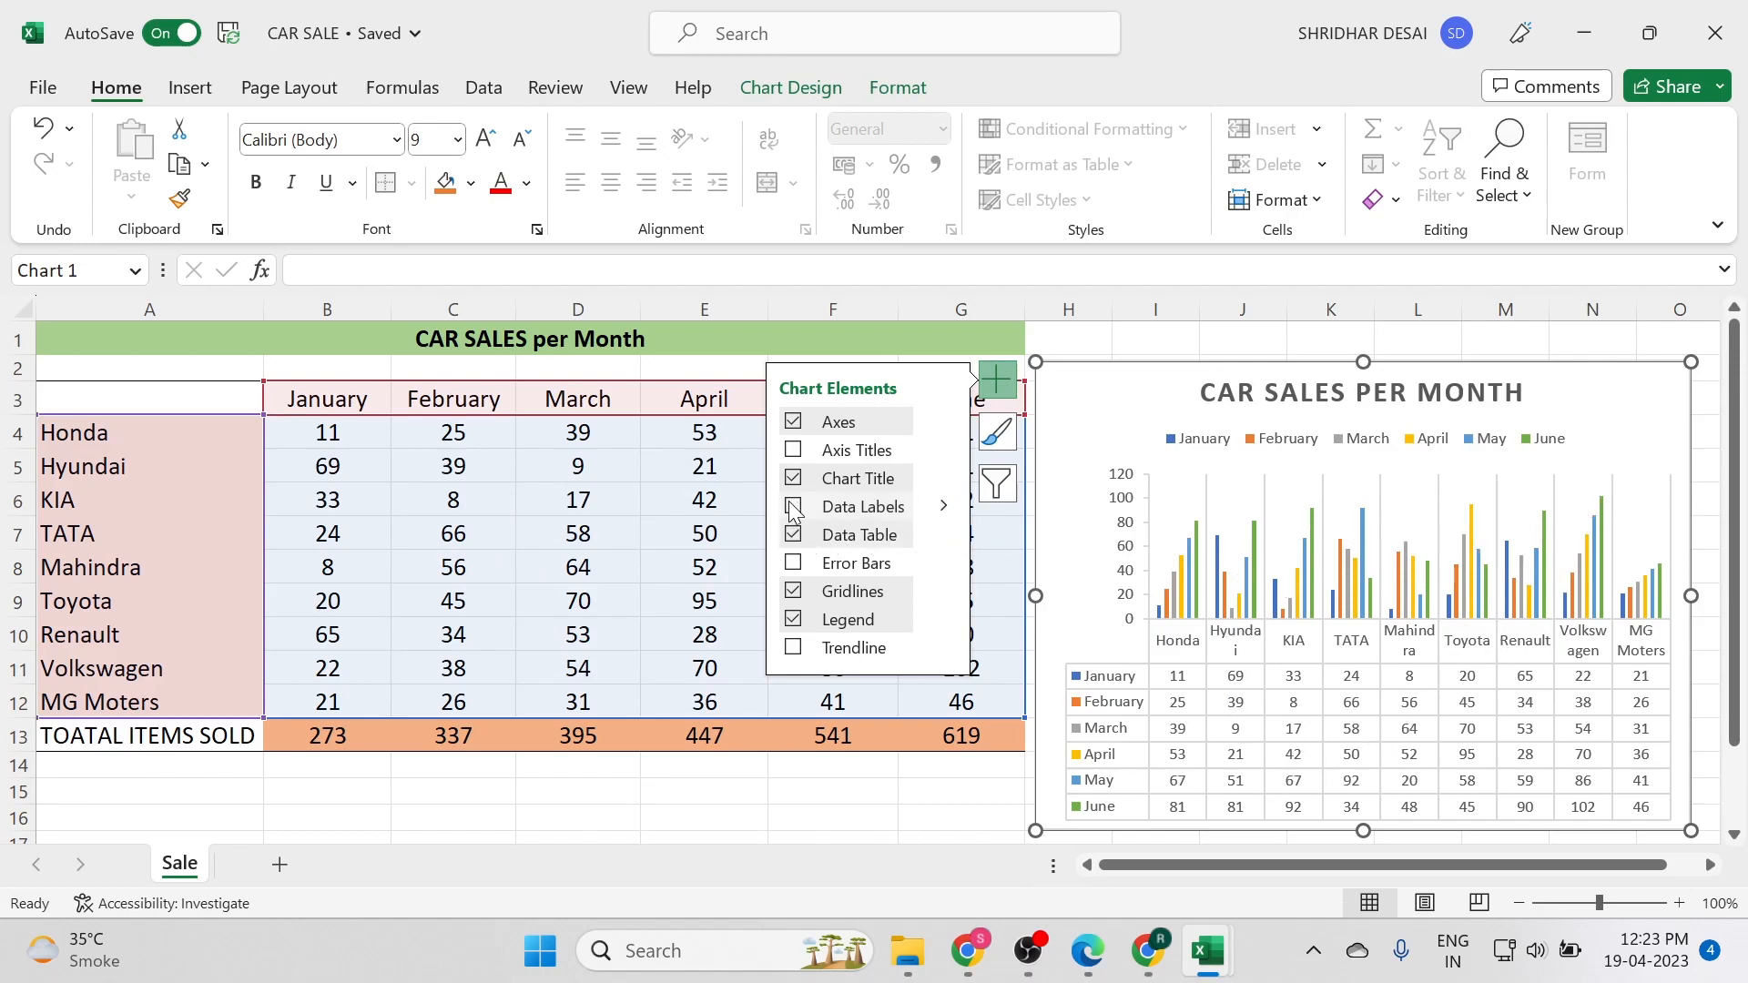
click(790, 506)
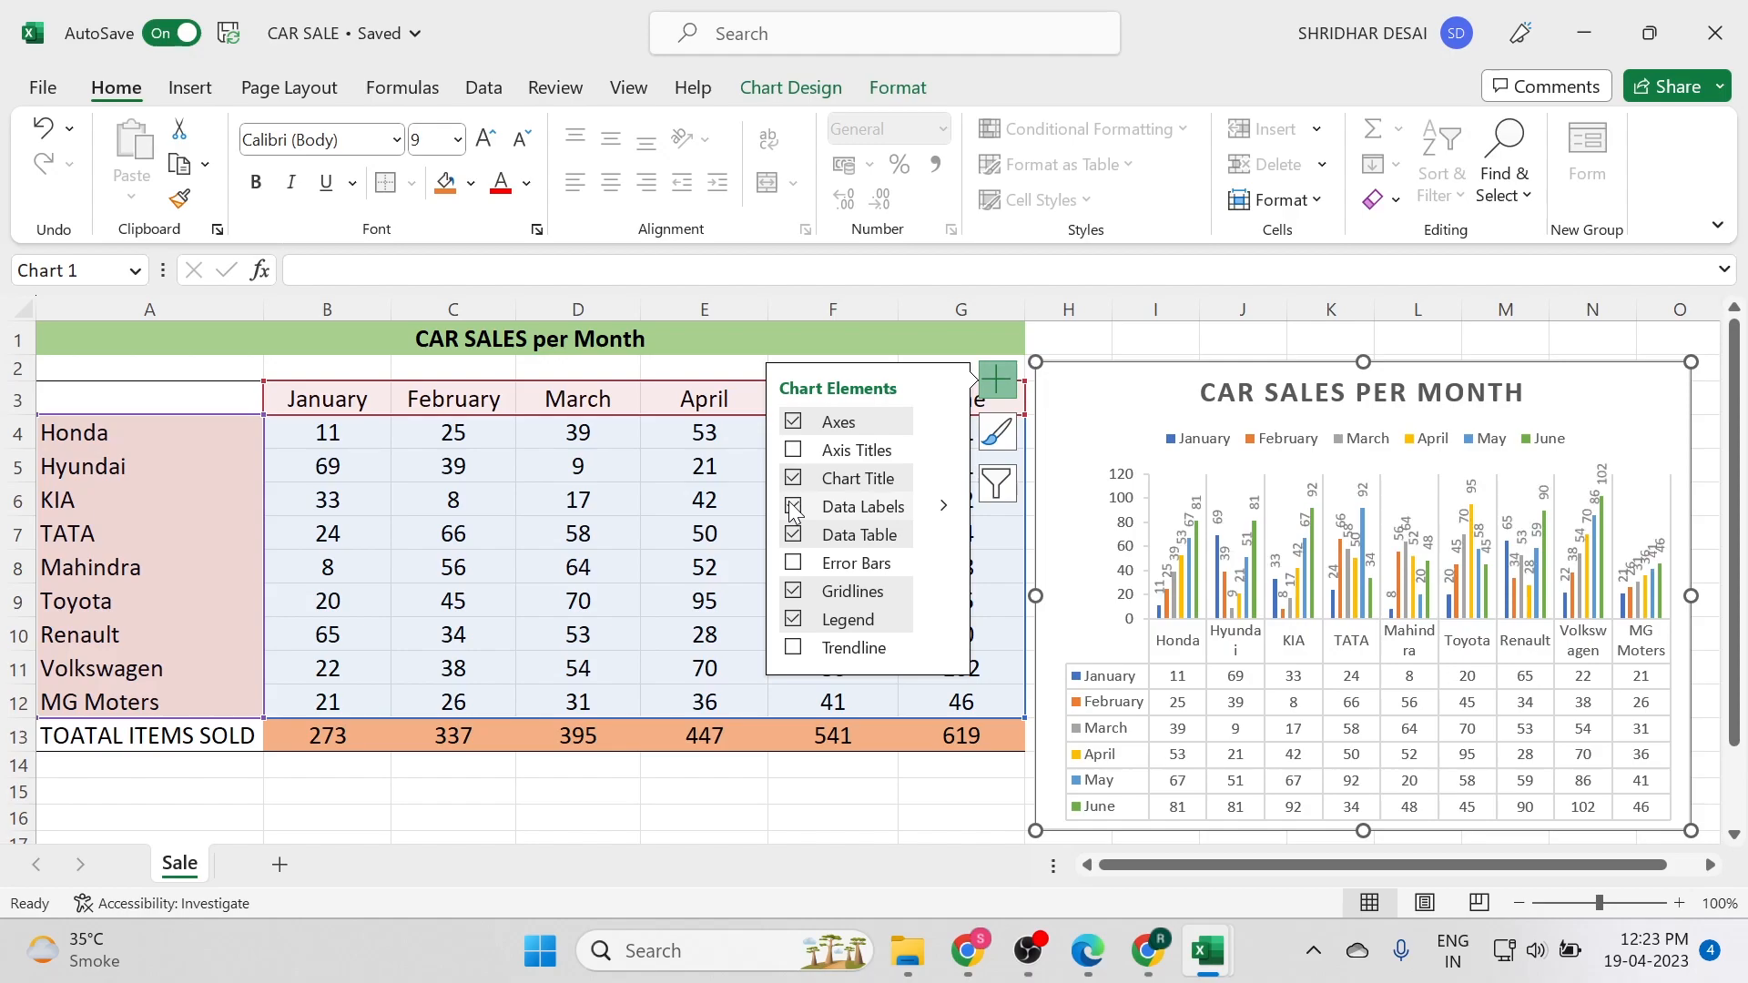
click(789, 503)
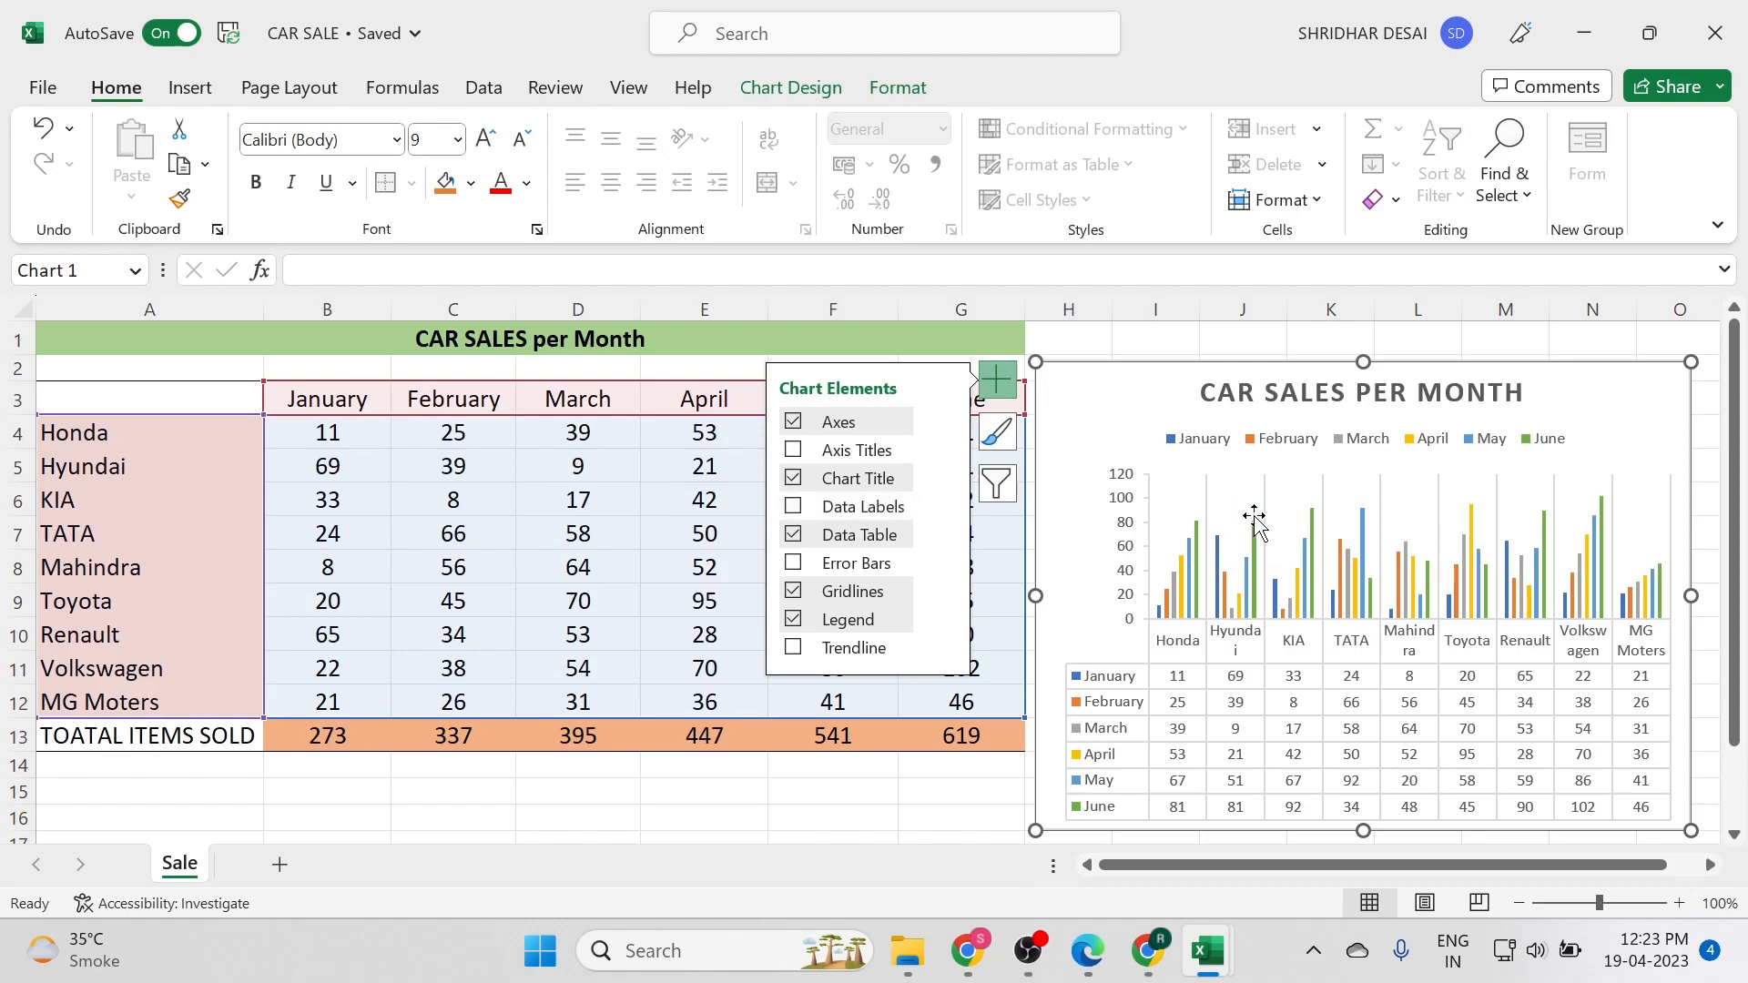
click(797, 542)
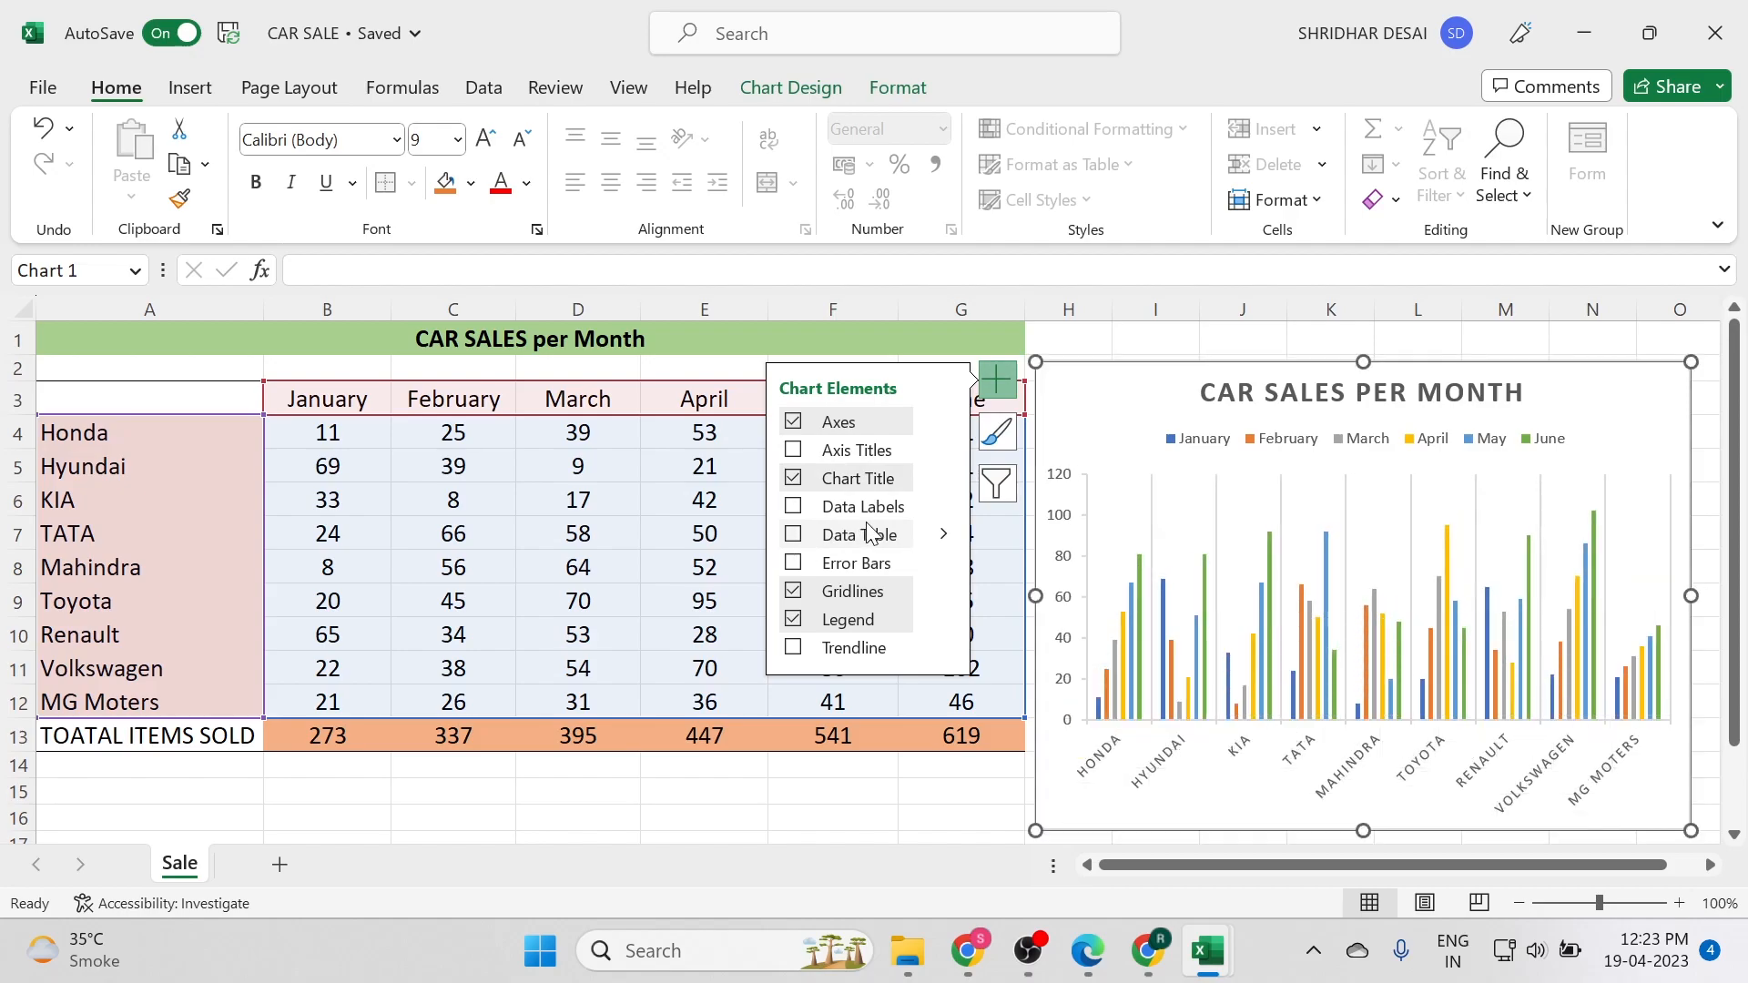
Turn the chart's gridlines and legend off and on again to get horizontal gridlines and a legend right of the plot
click(795, 592)
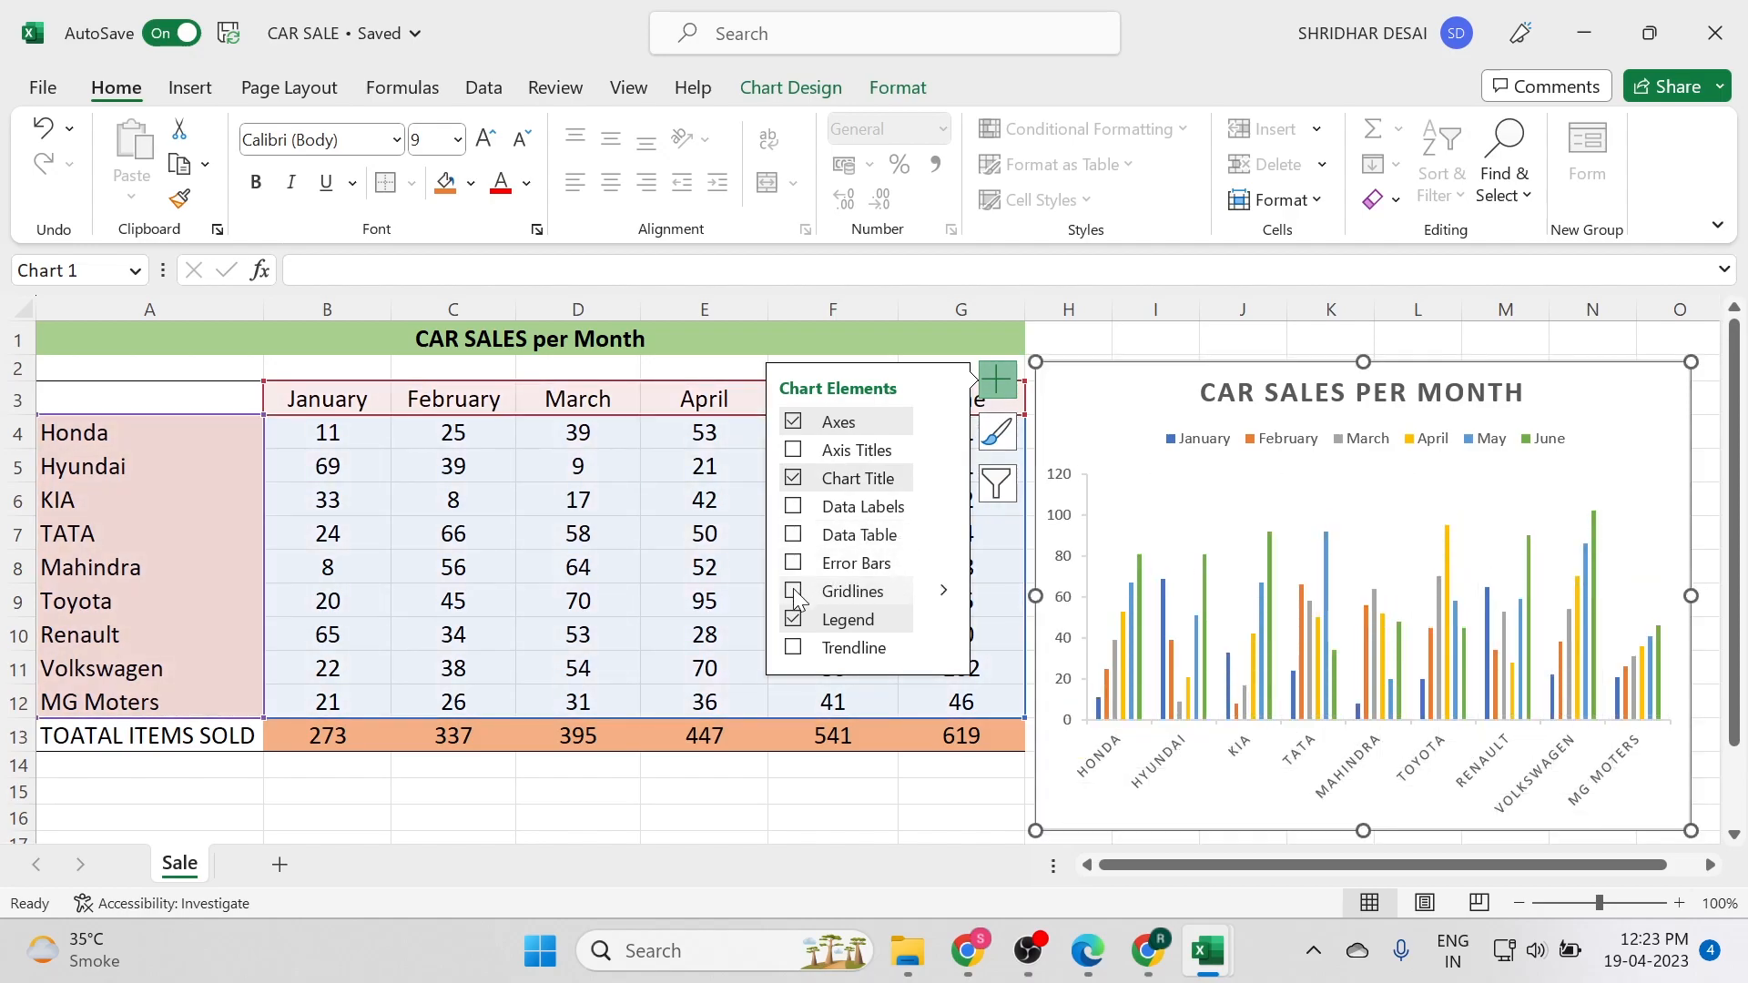
click(794, 593)
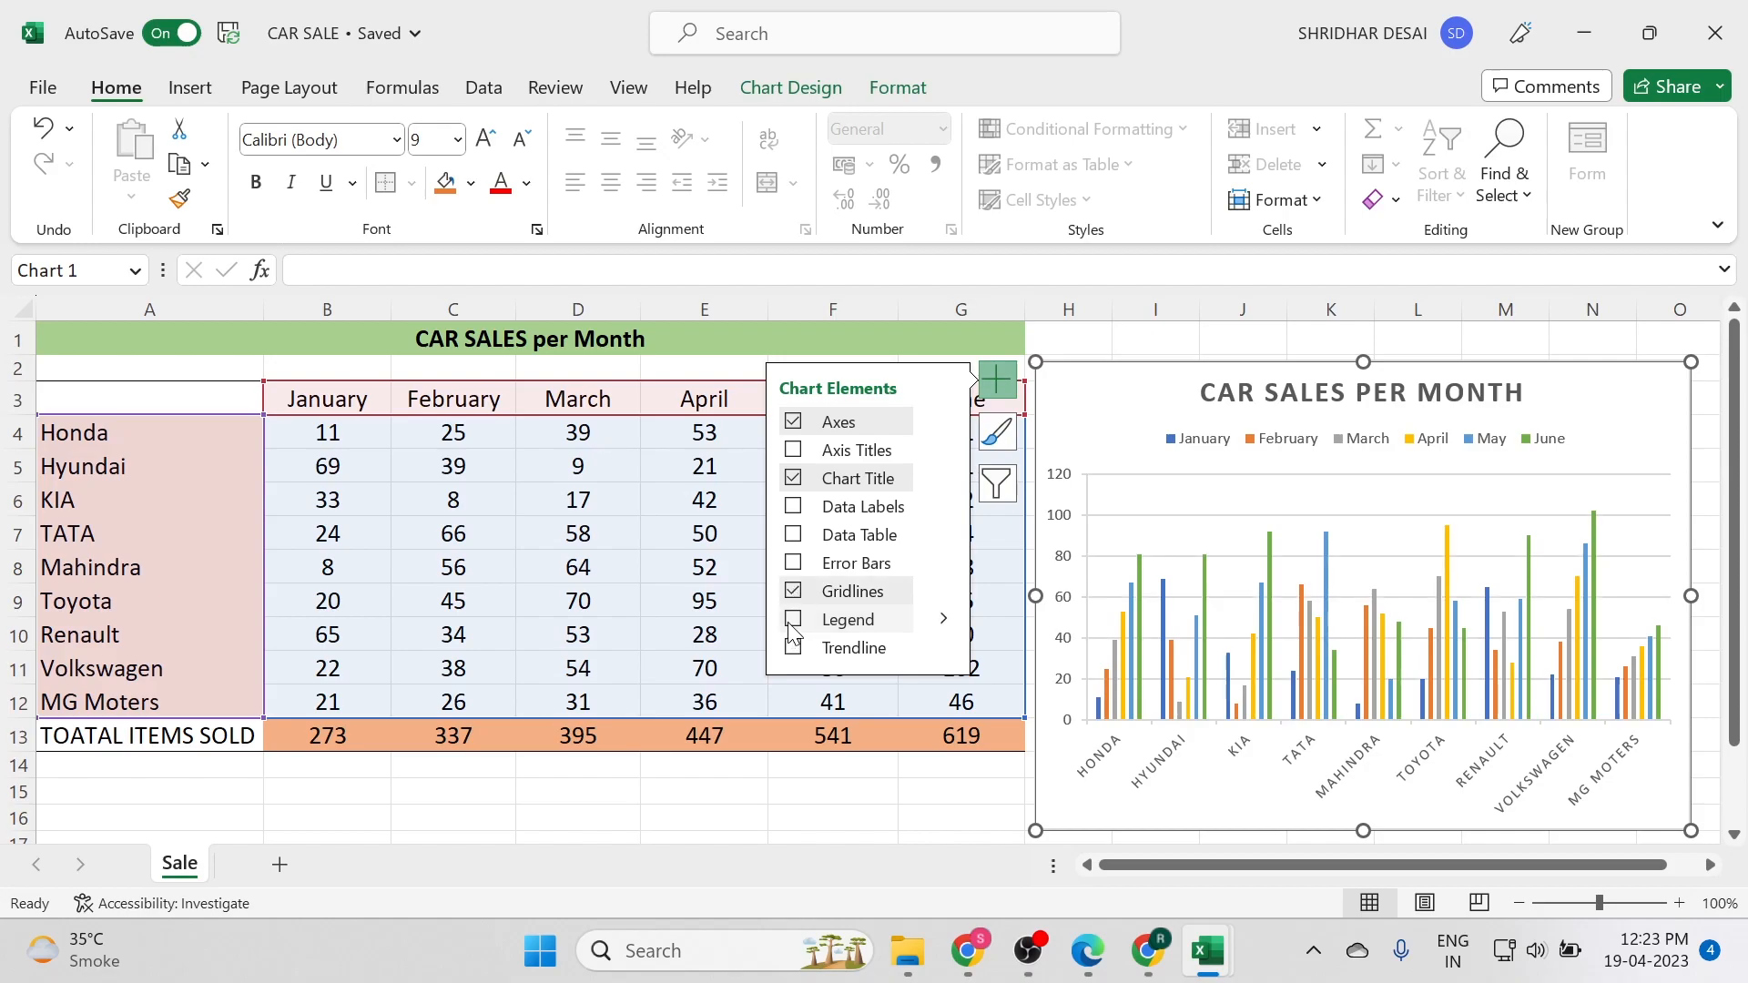
click(795, 625)
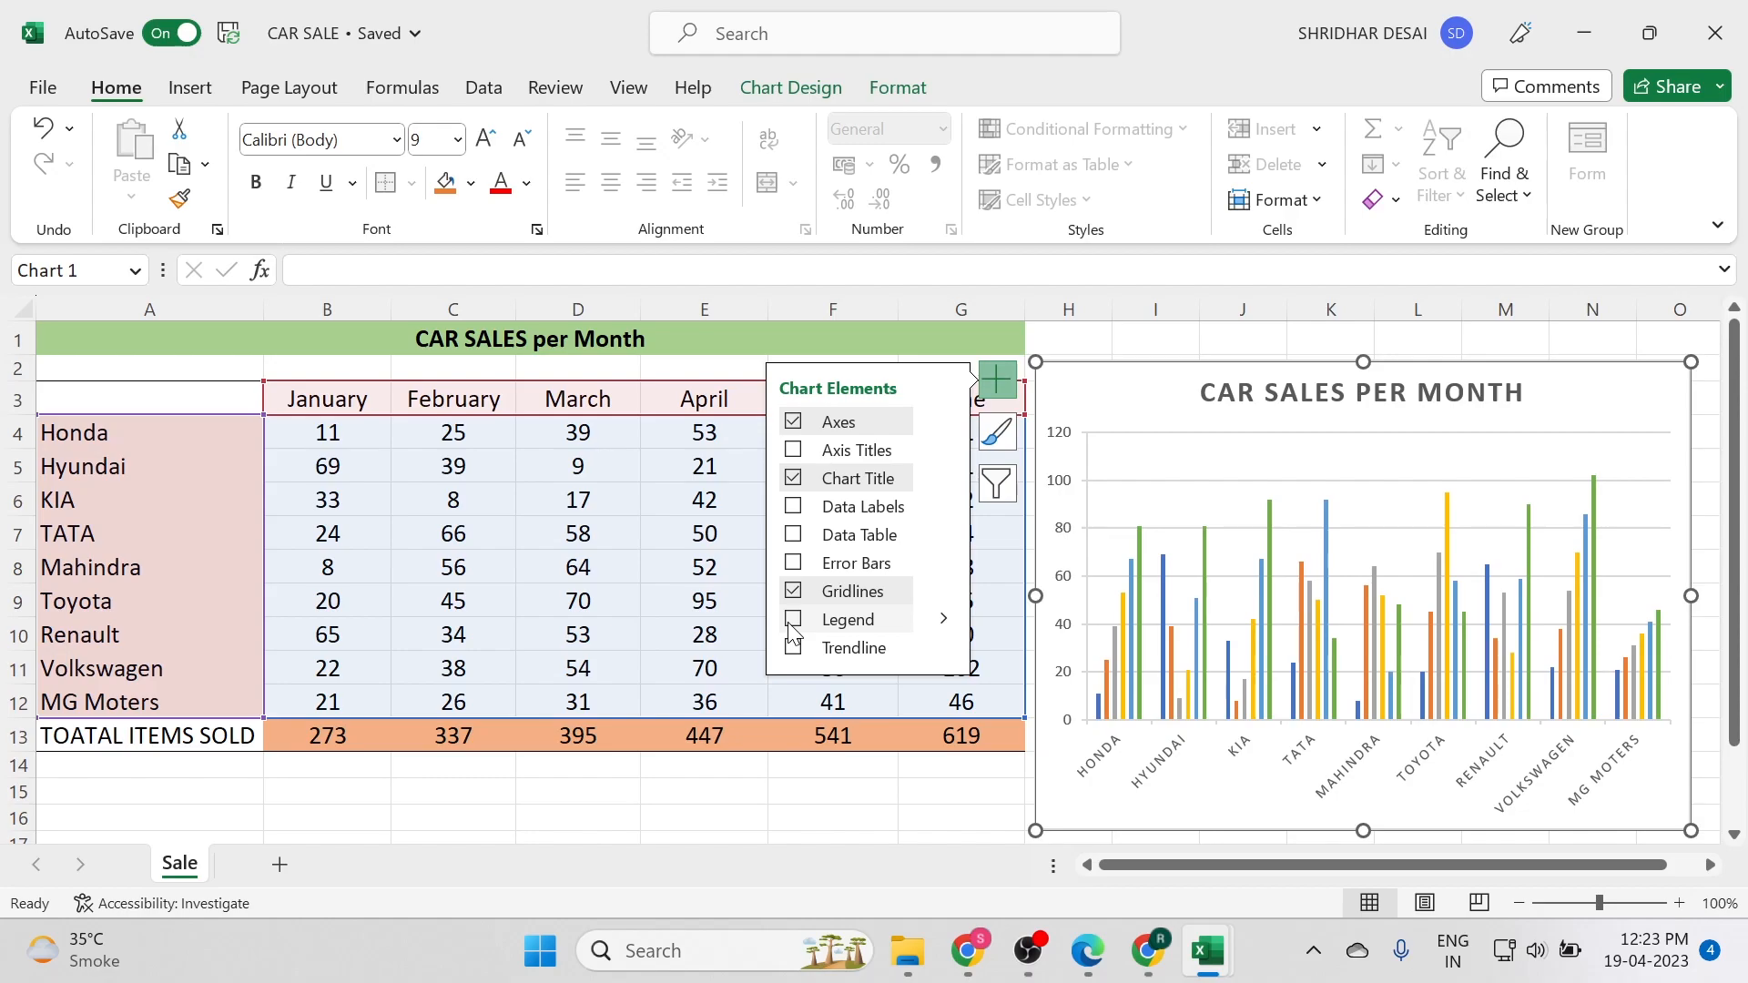
click(795, 624)
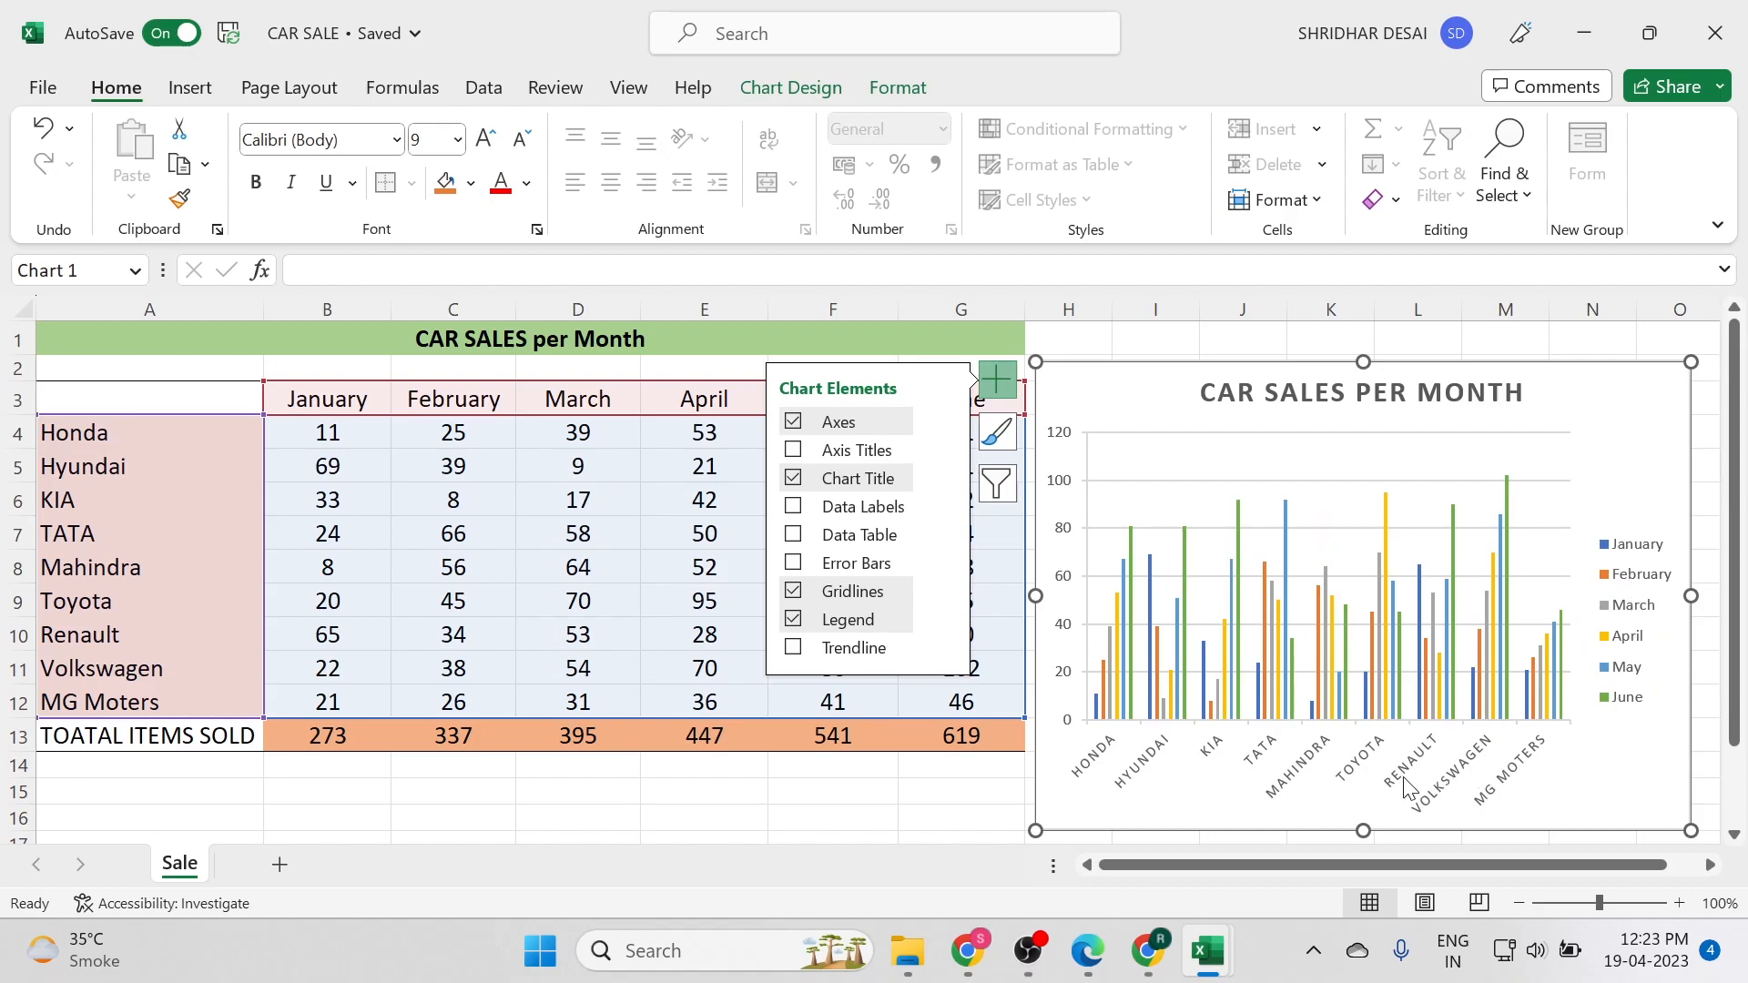
click(792, 620)
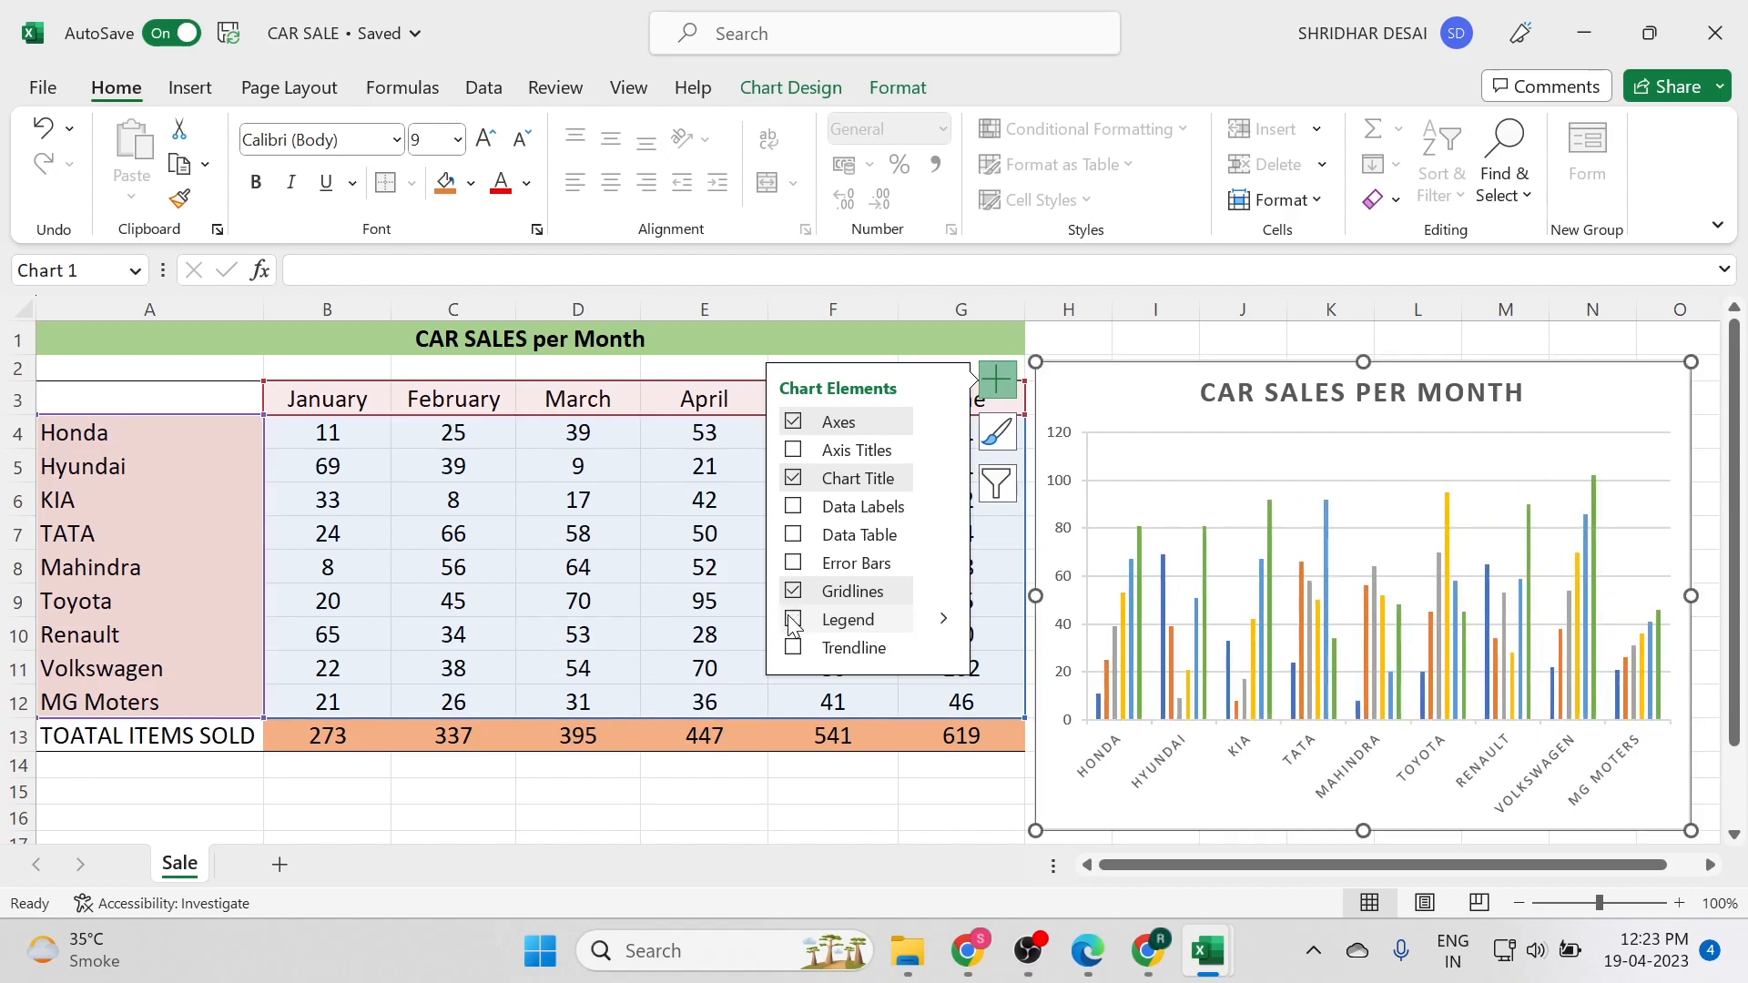
click(792, 622)
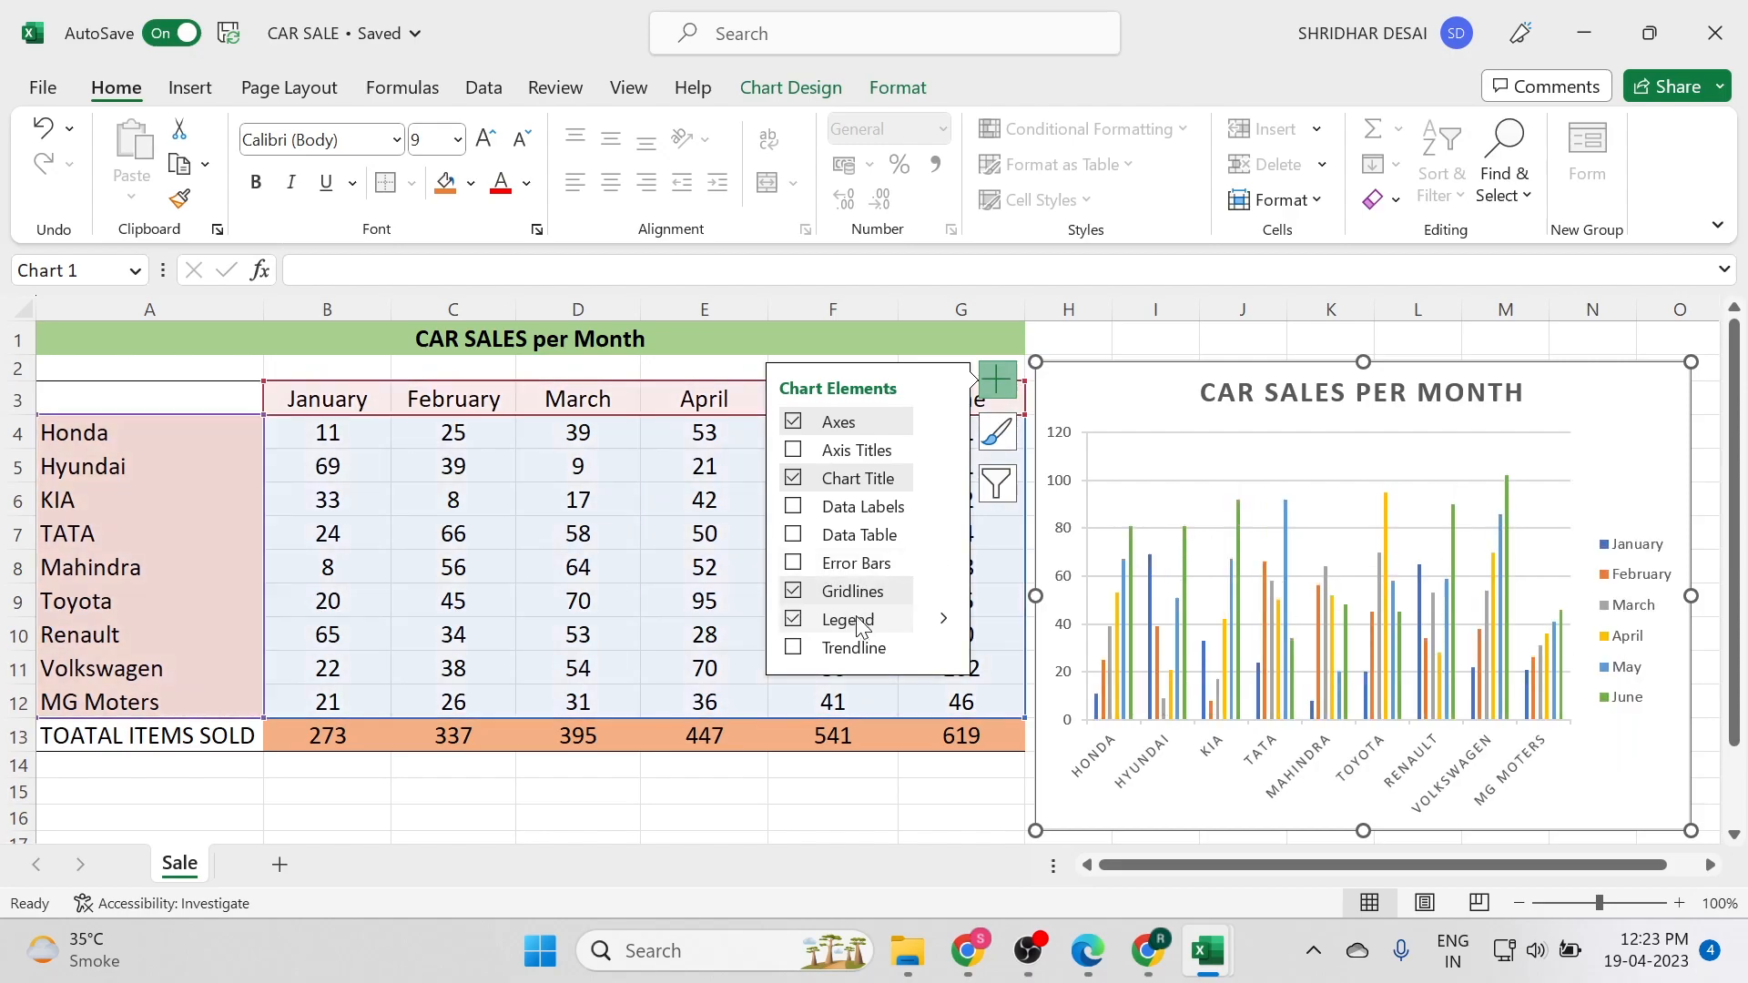
Preview several chart styles, including the dark Style 8, and apply Style 6 to the car sales chart
click(999, 432)
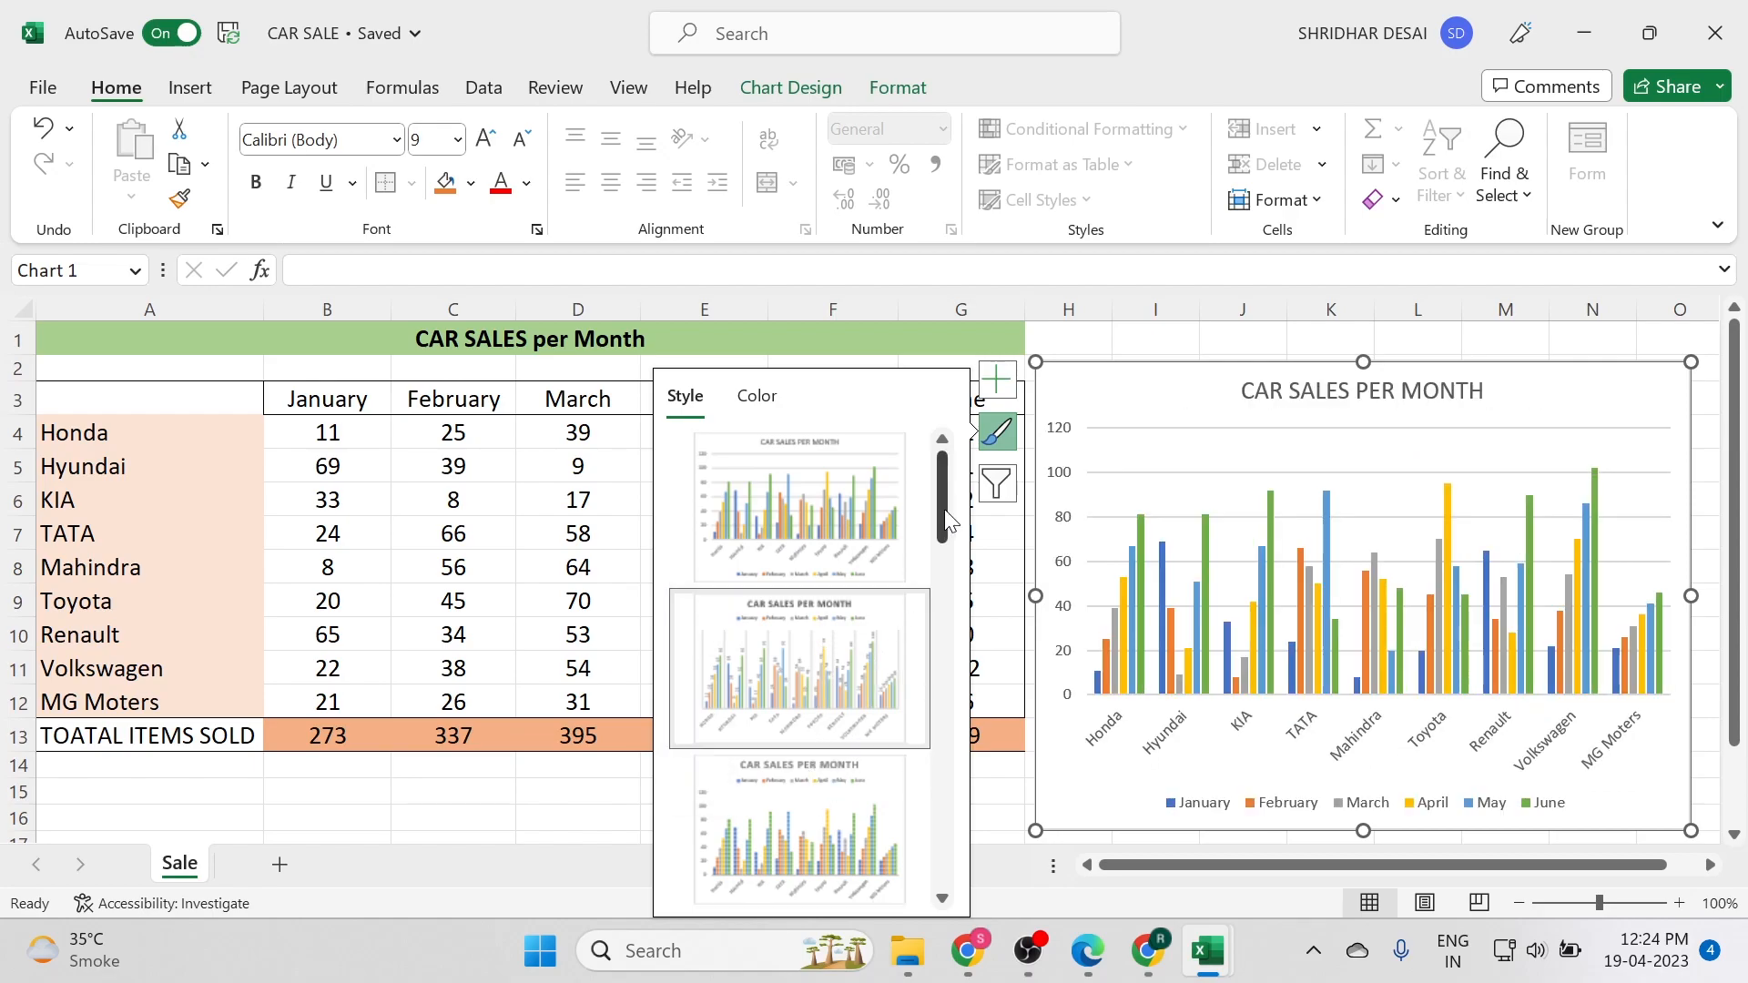
drag(944, 510, 955, 604)
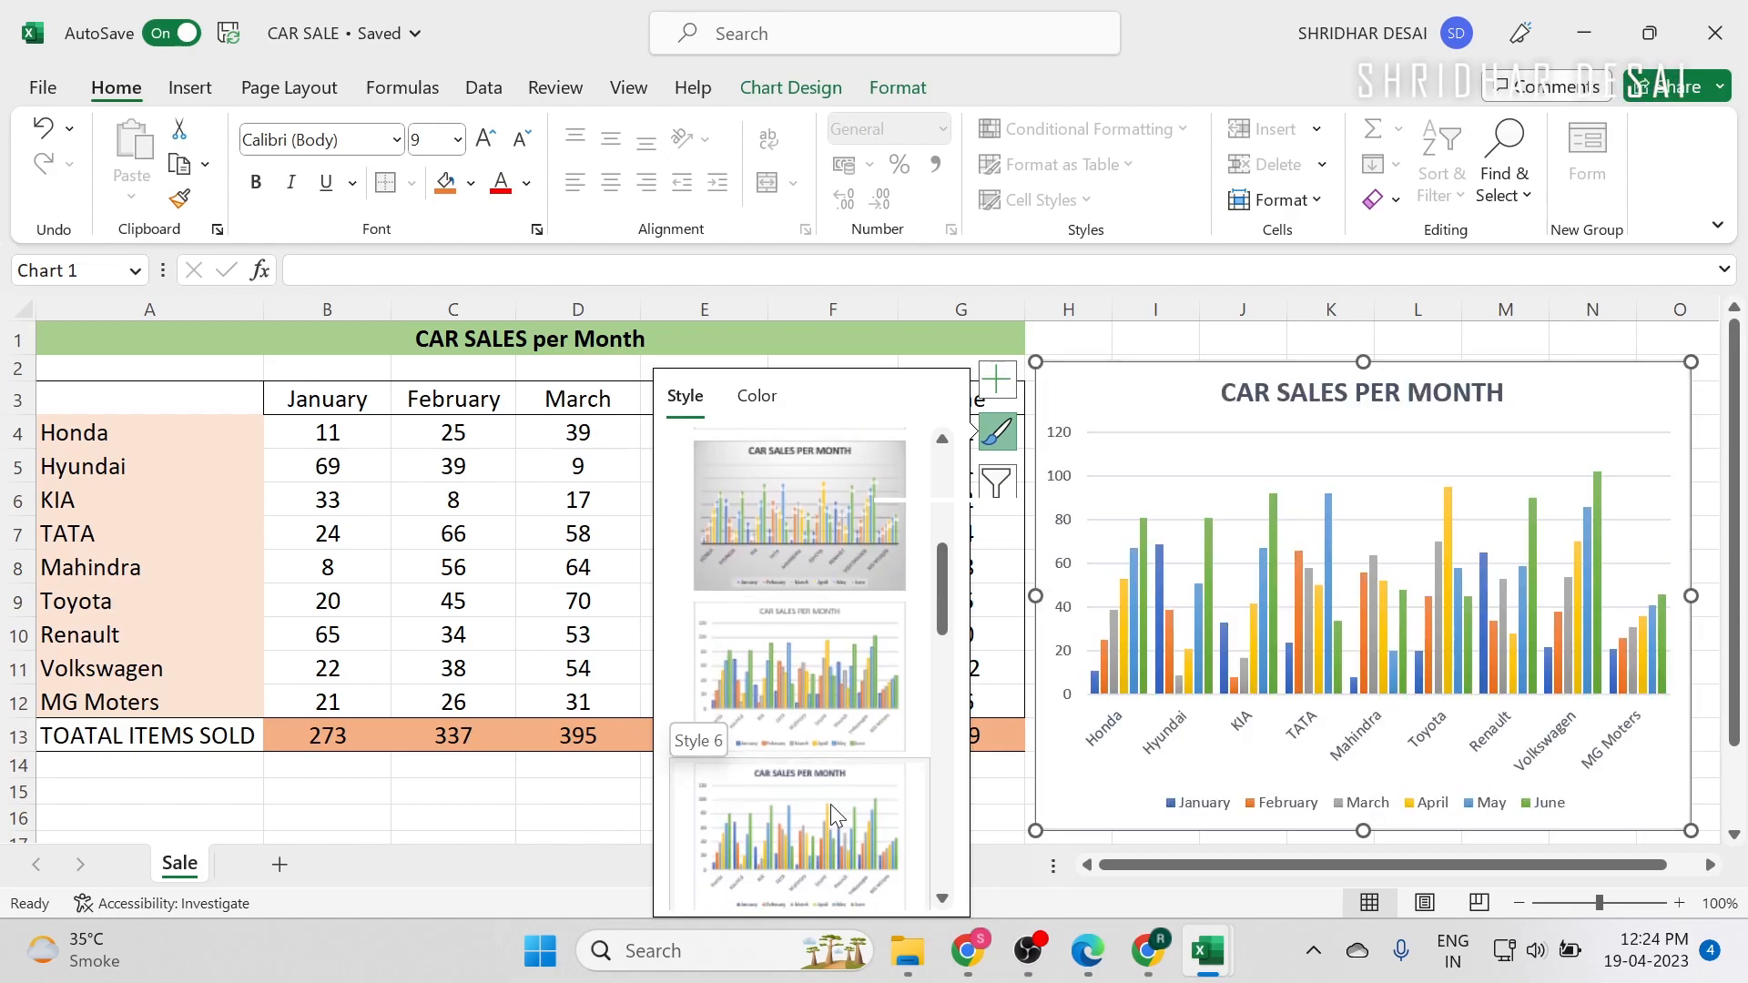
drag(949, 615, 947, 724)
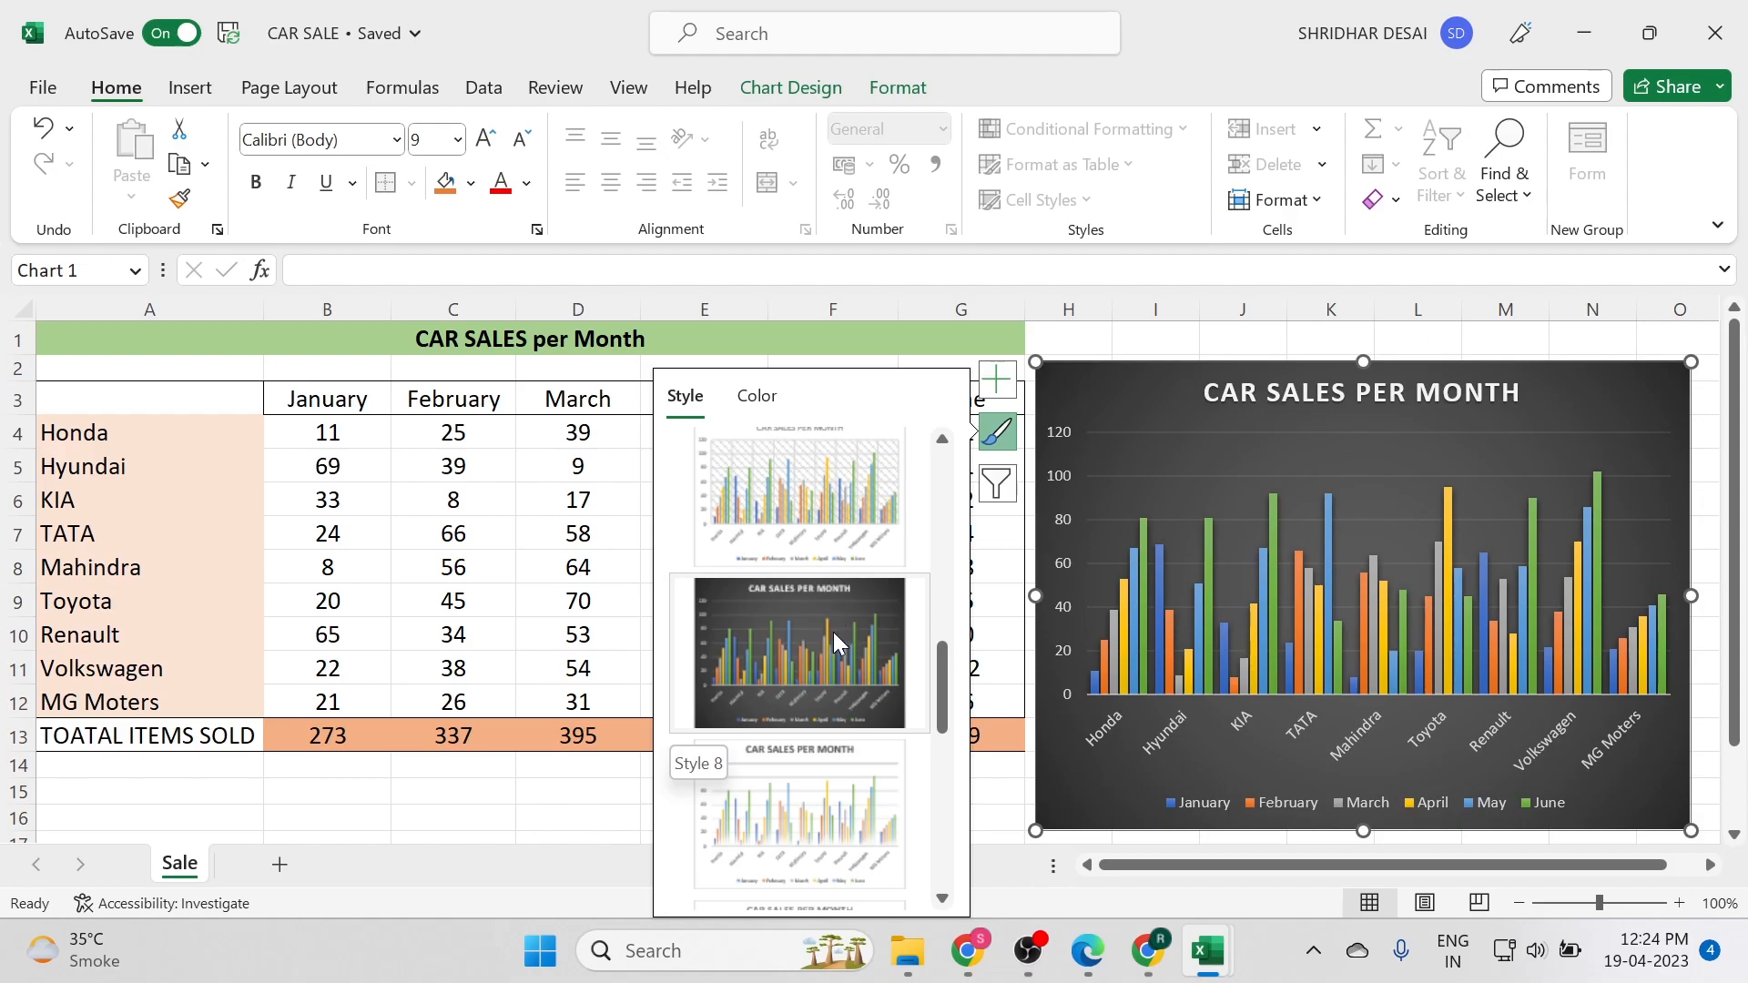
click(823, 641)
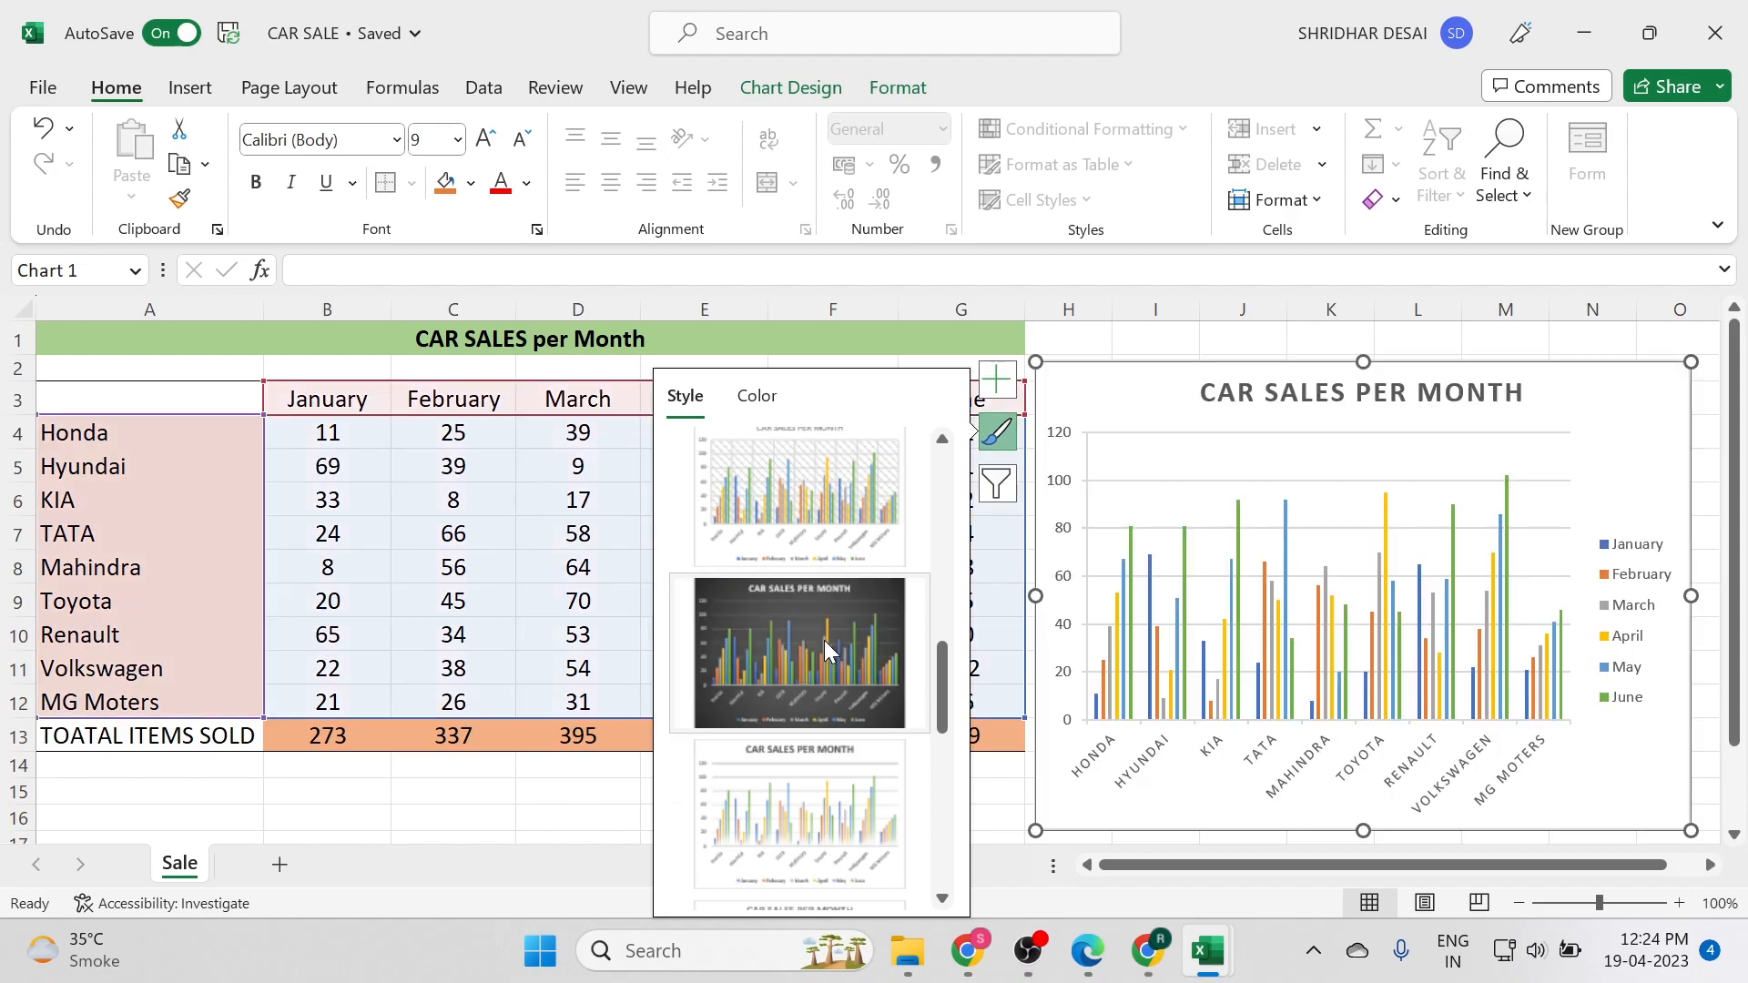
drag(947, 663, 947, 767)
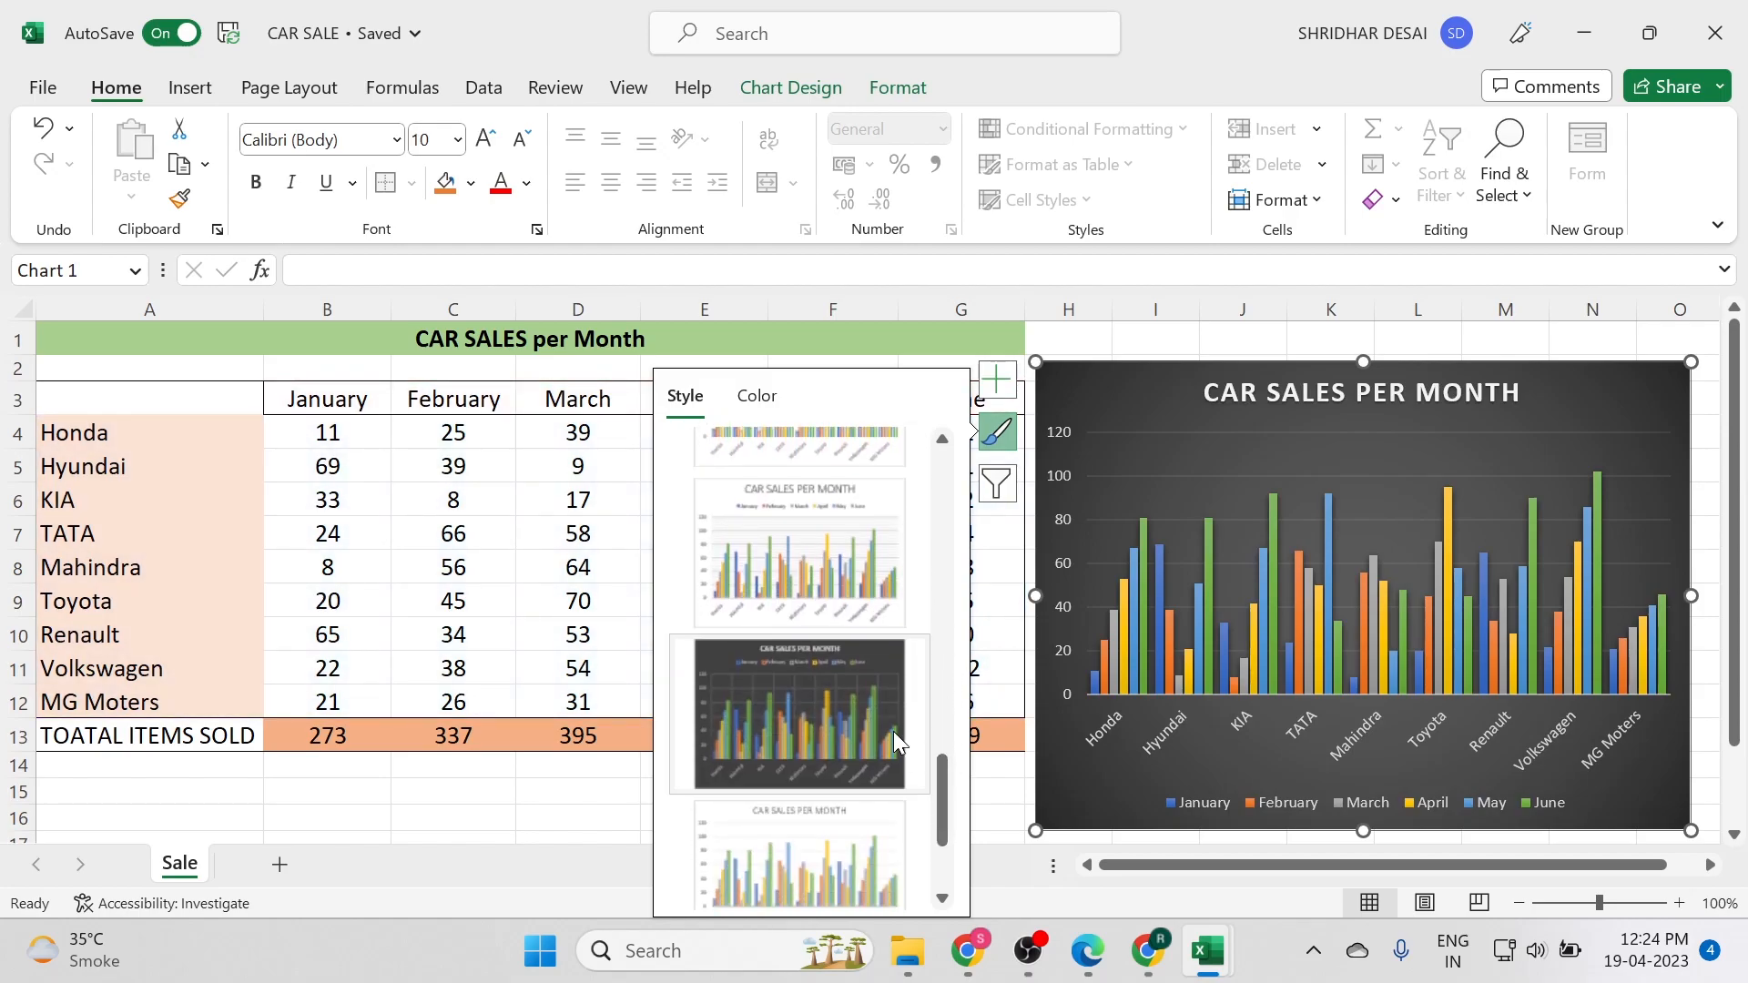
Examine the chart's filterable series and categories, including the name and value ranges of the March series
click(997, 484)
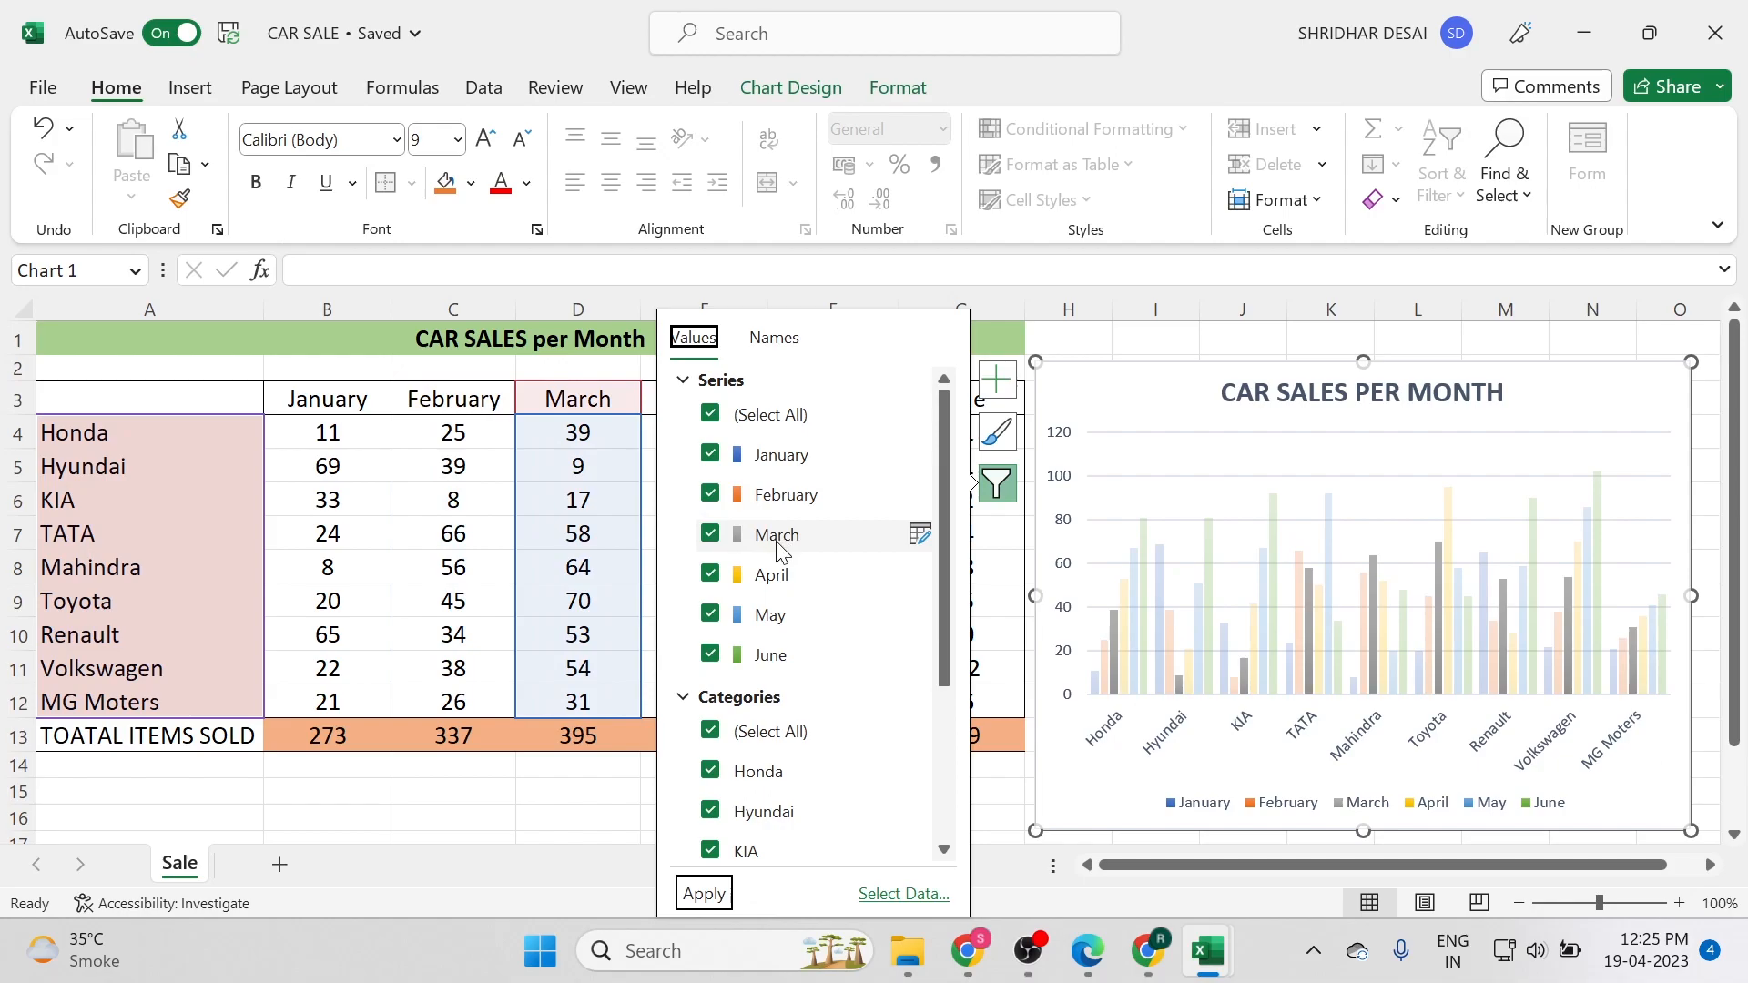
click(920, 534)
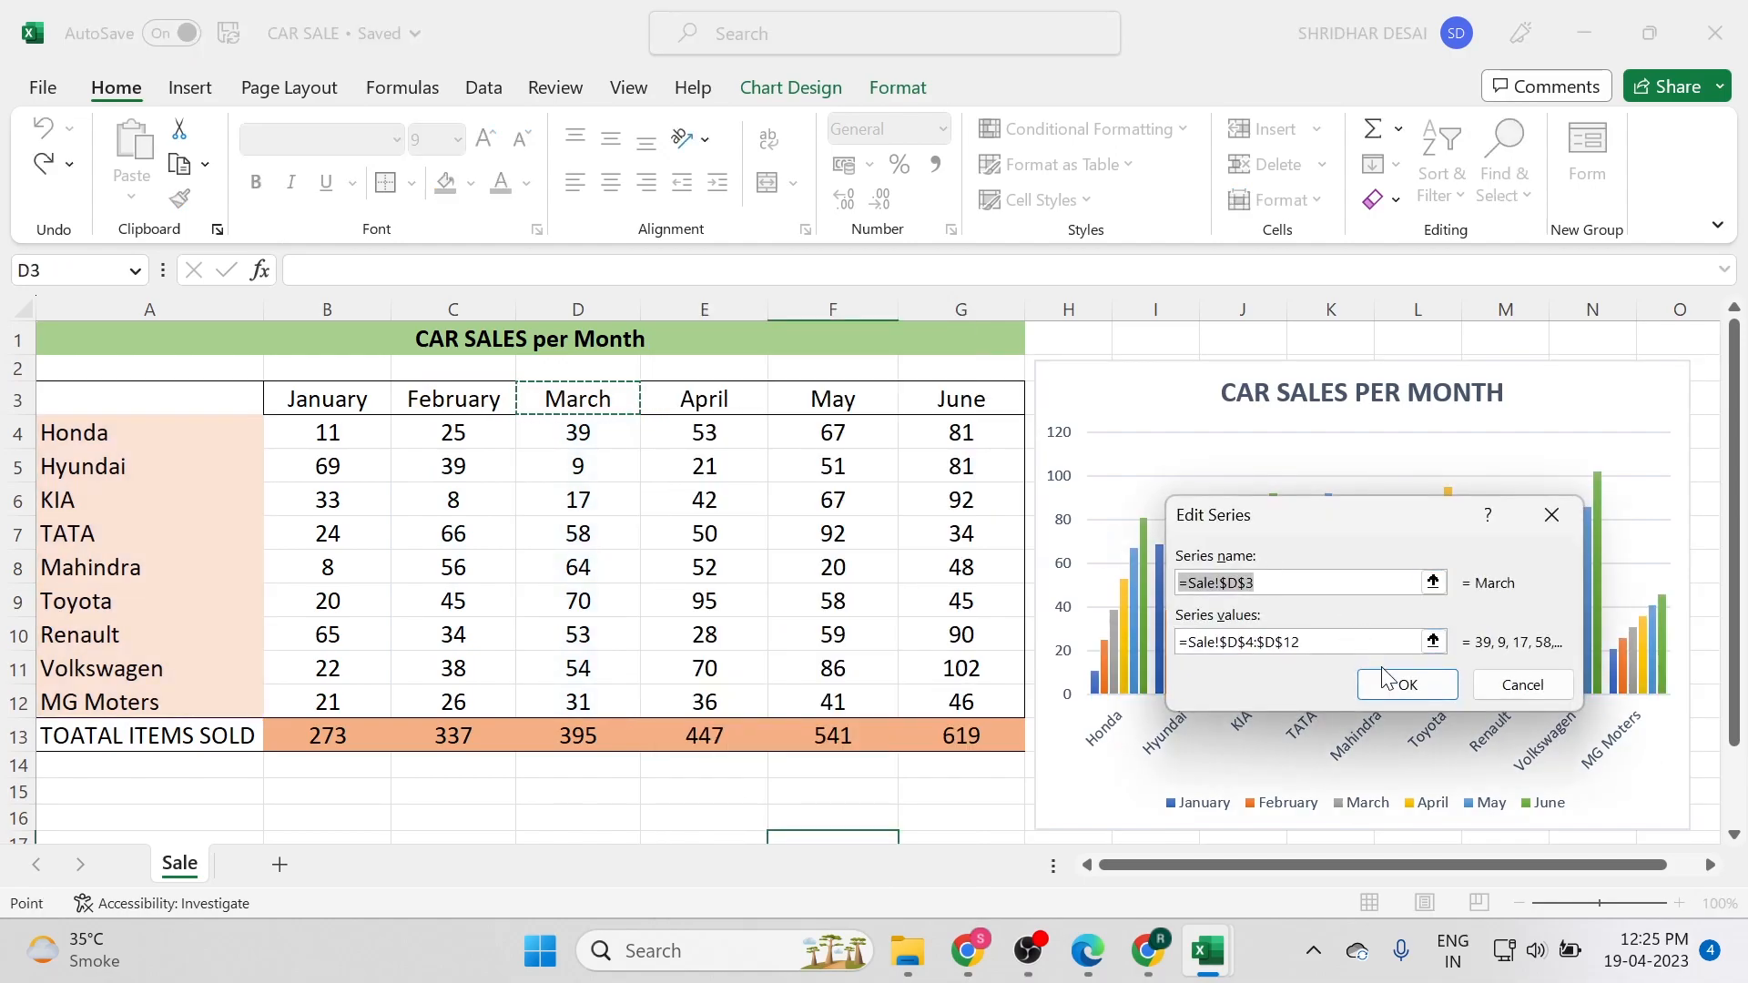
click(1482, 683)
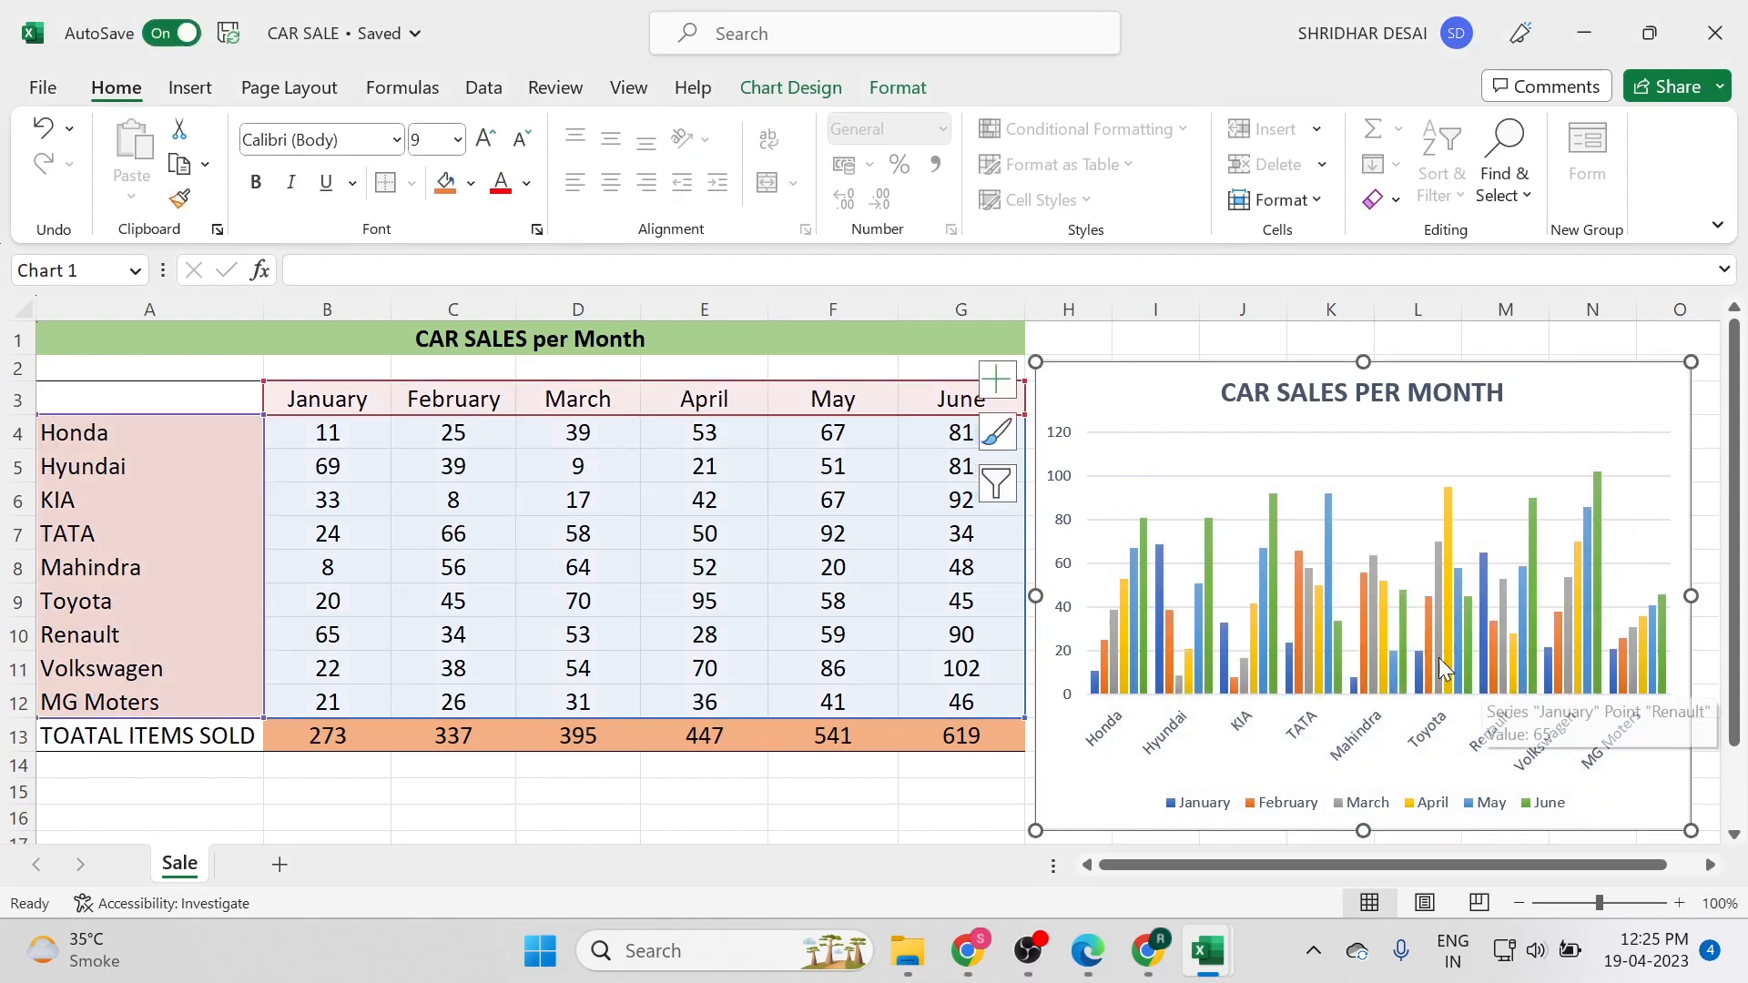
click(1002, 437)
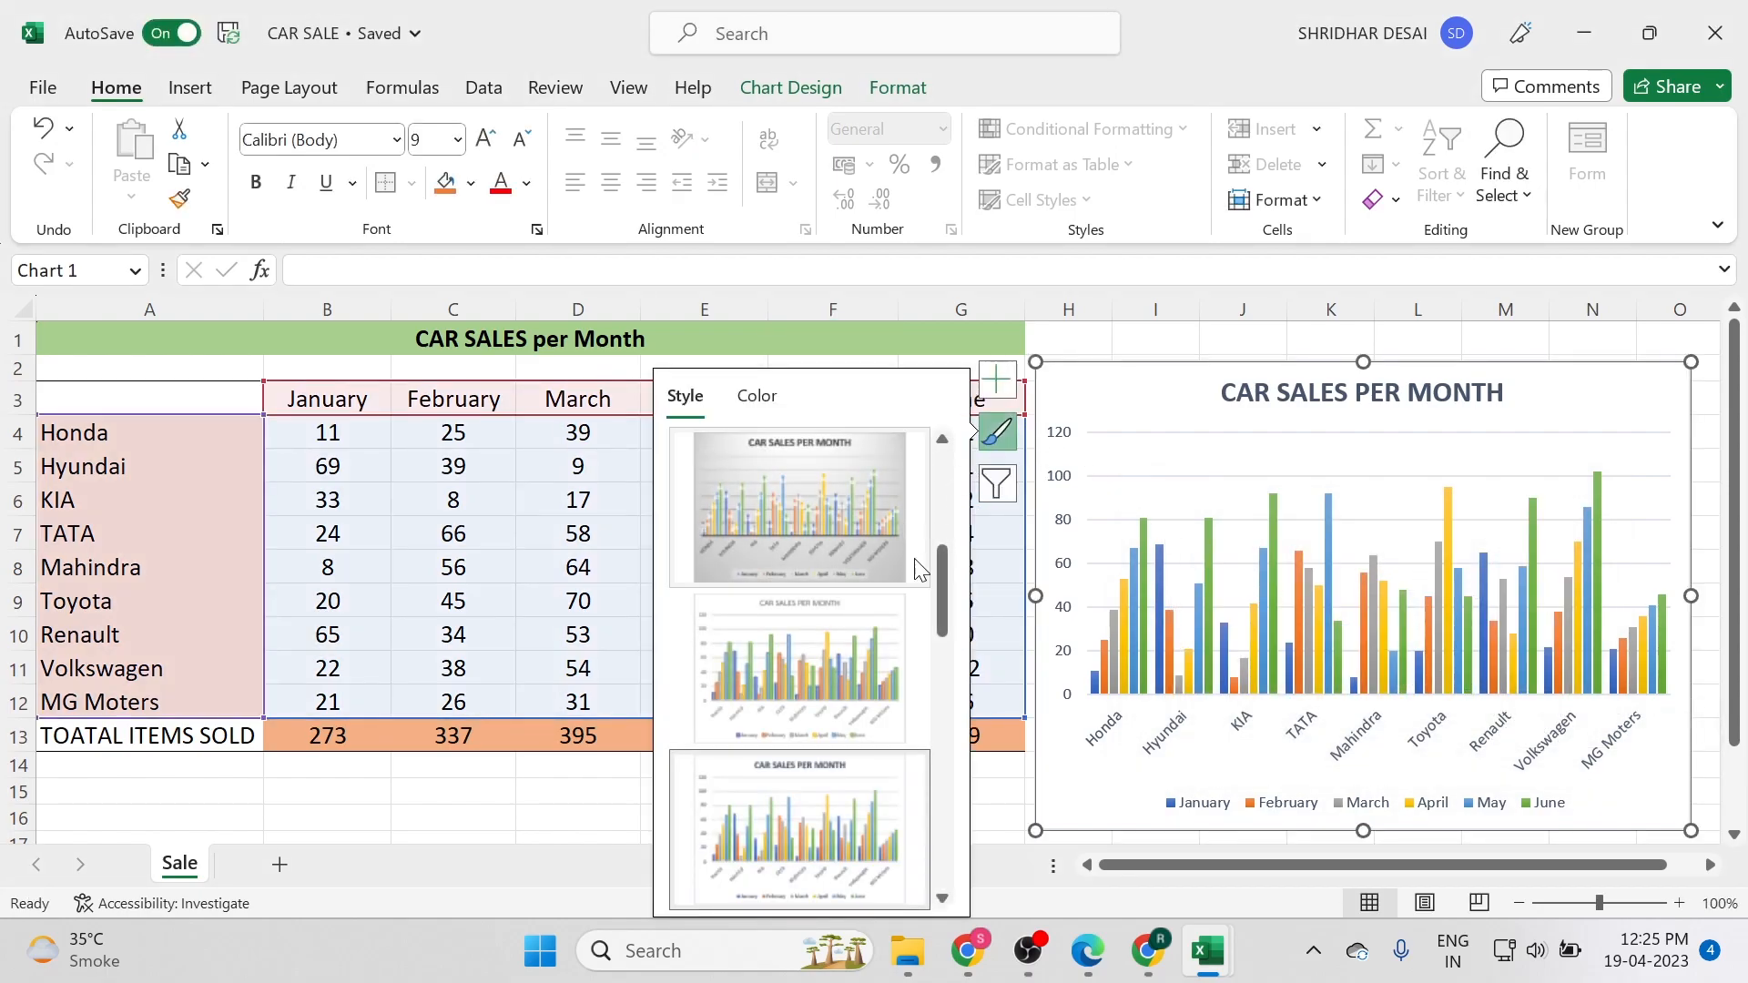
click(997, 484)
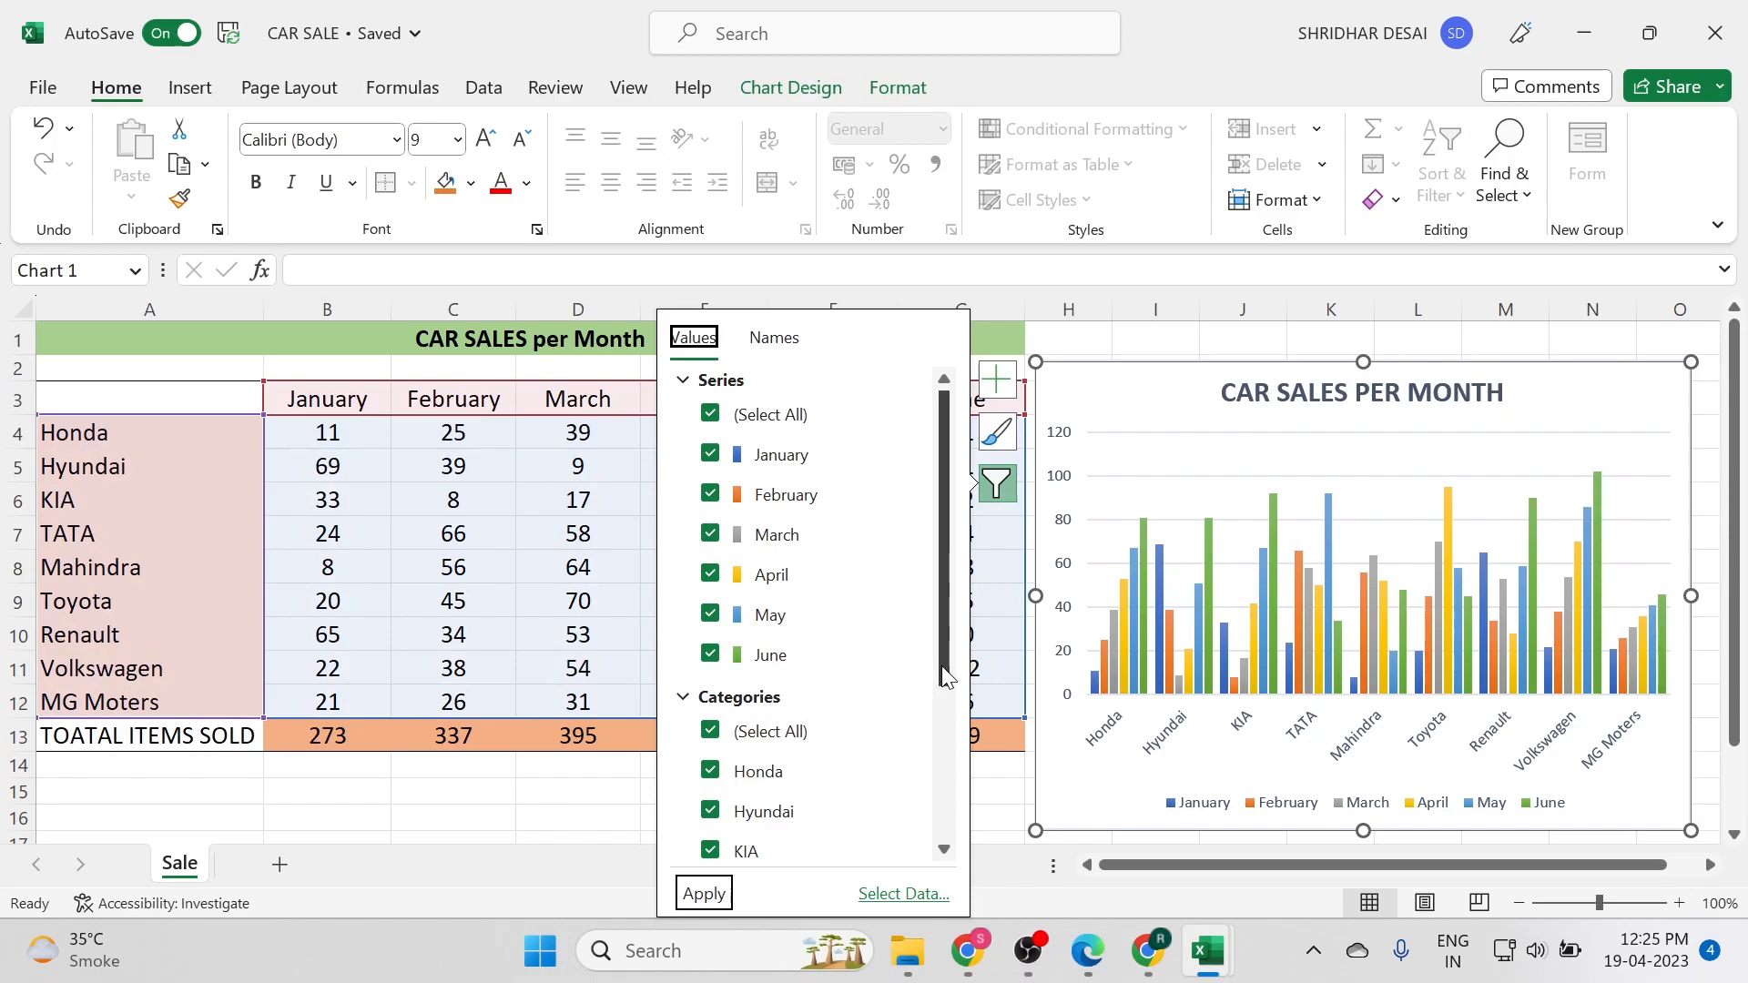
drag(941, 665, 943, 813)
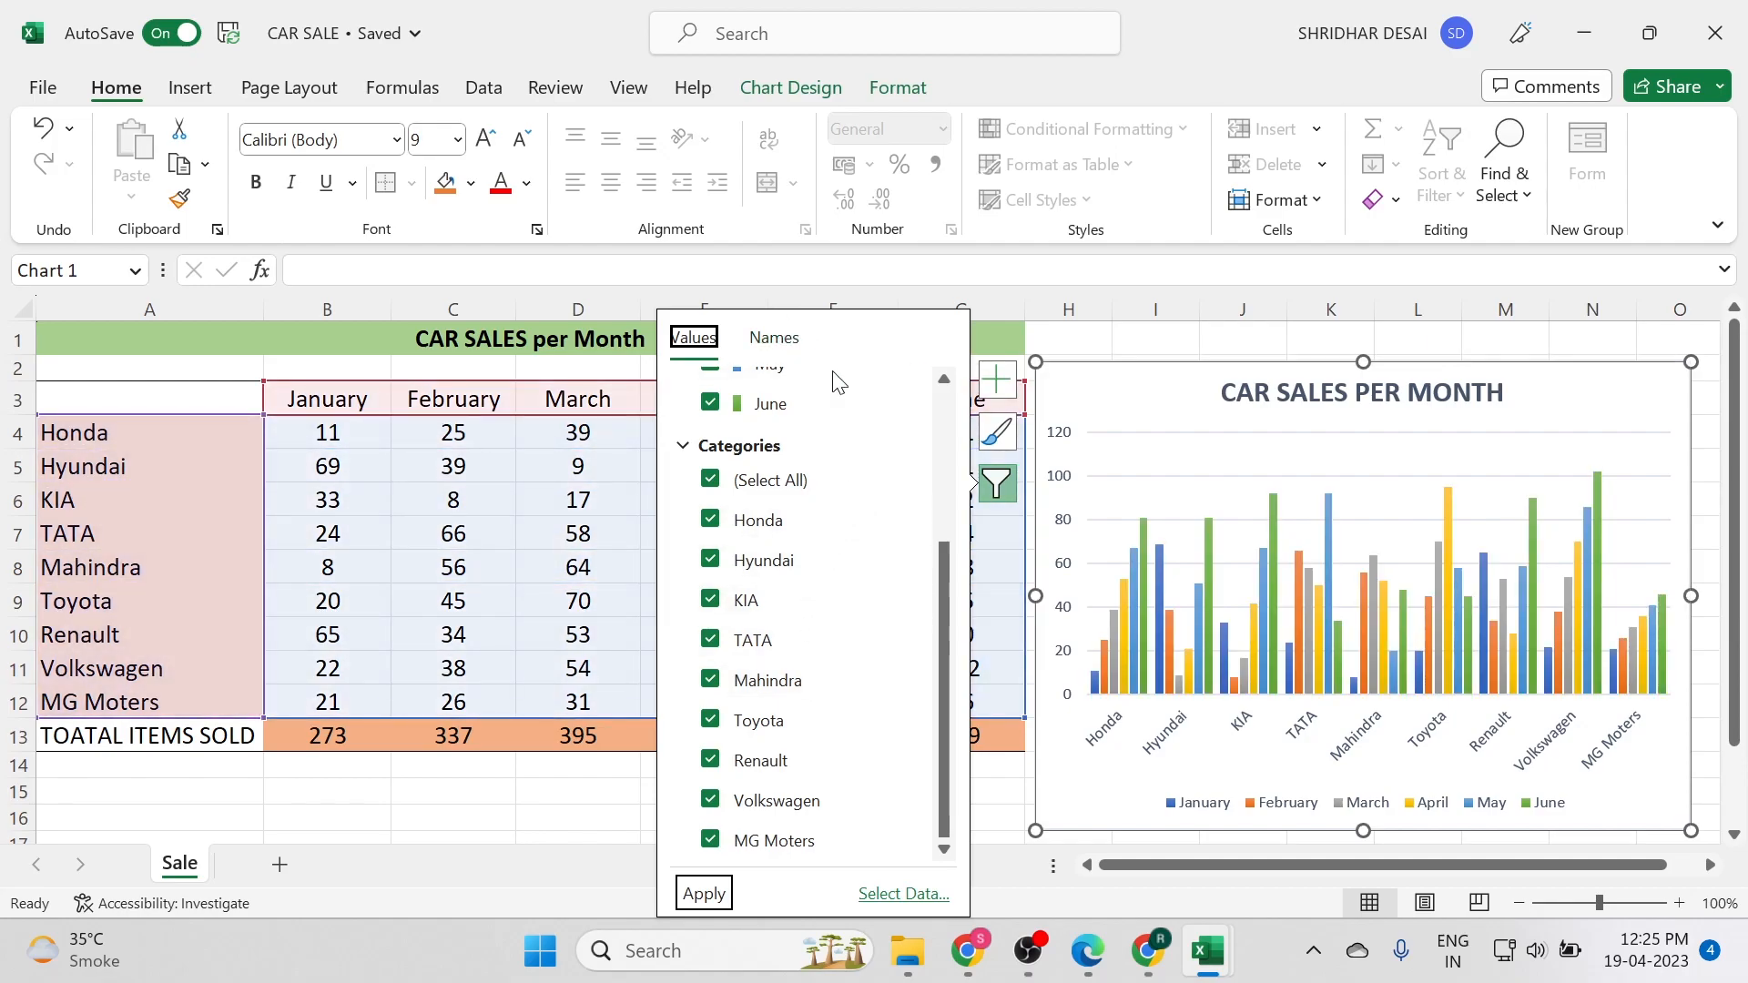
Try colorful and monochromatic palettes on the chart, including orange, gold and green, and return to the first colorful palette
click(999, 433)
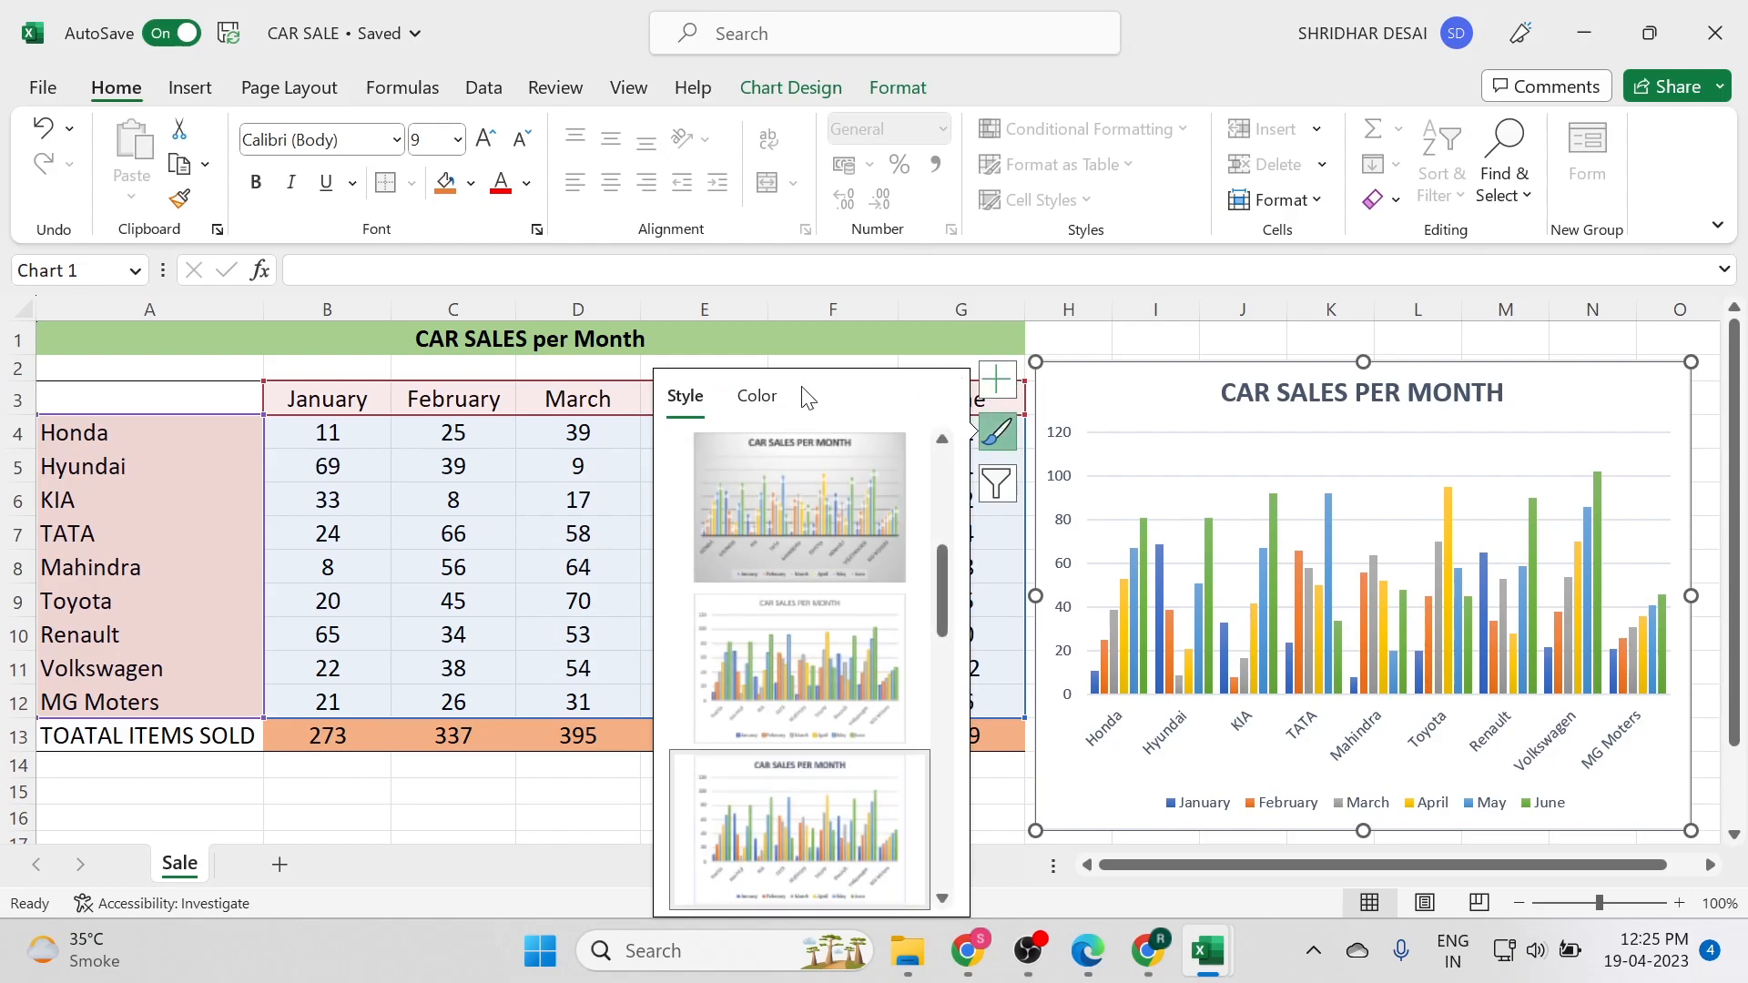
click(755, 400)
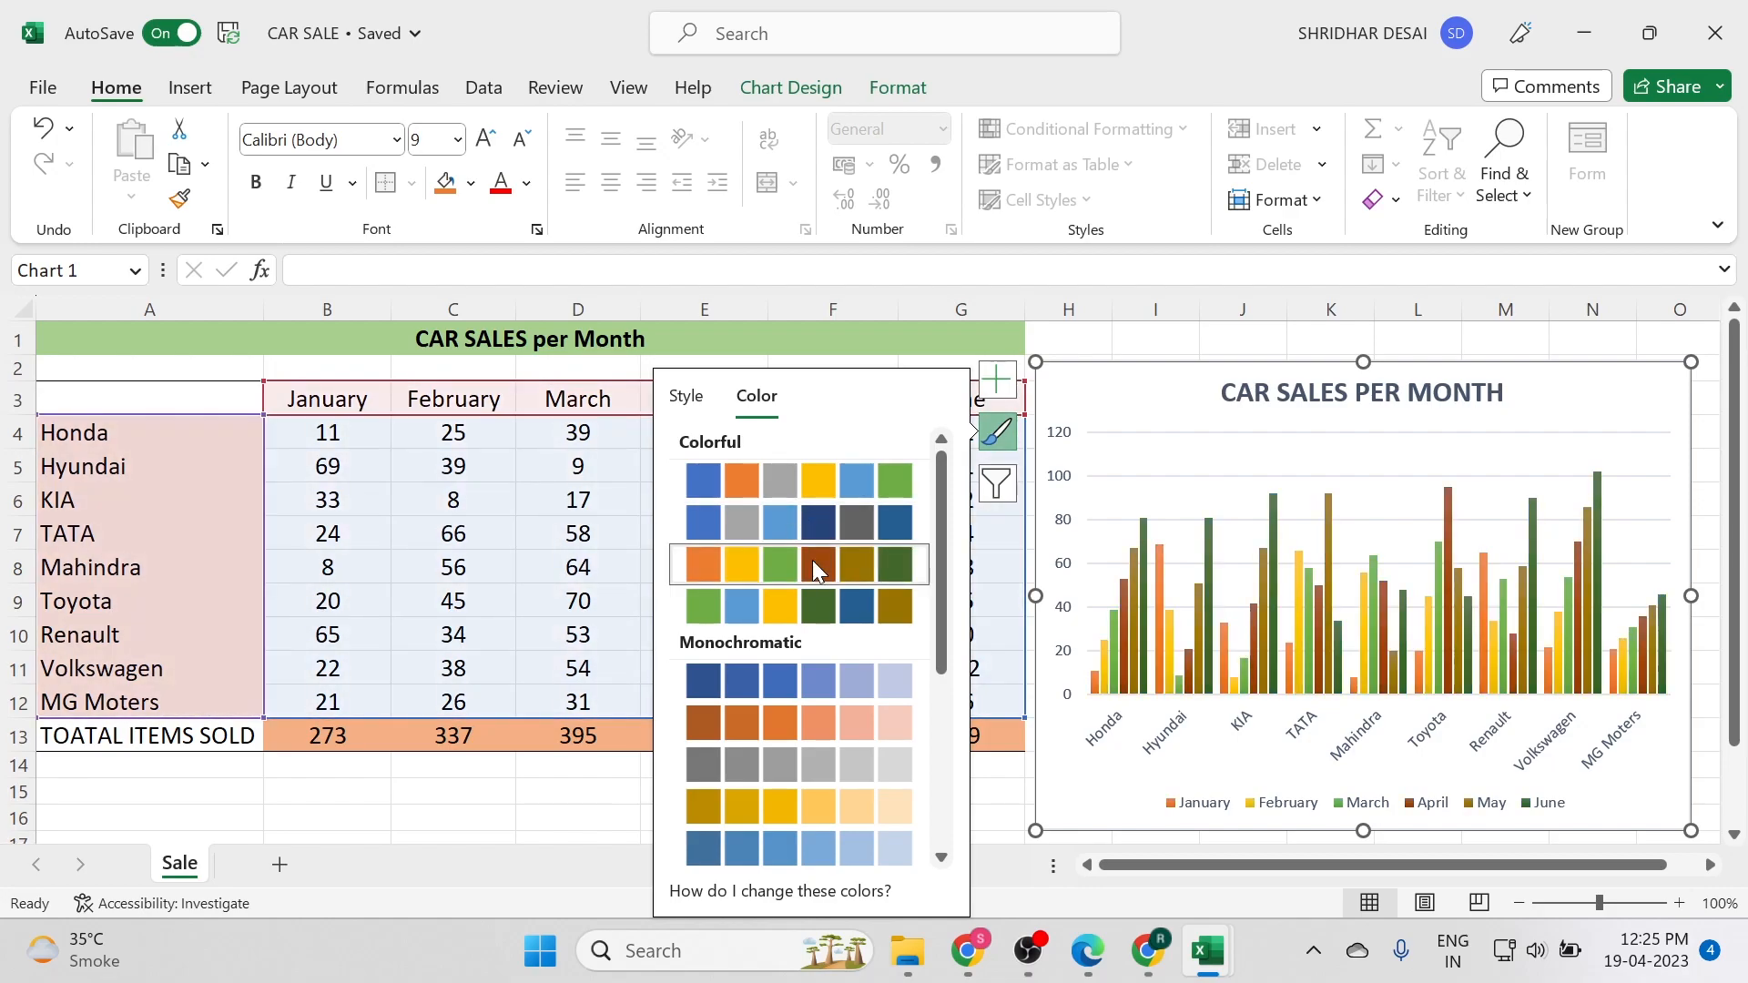
click(813, 606)
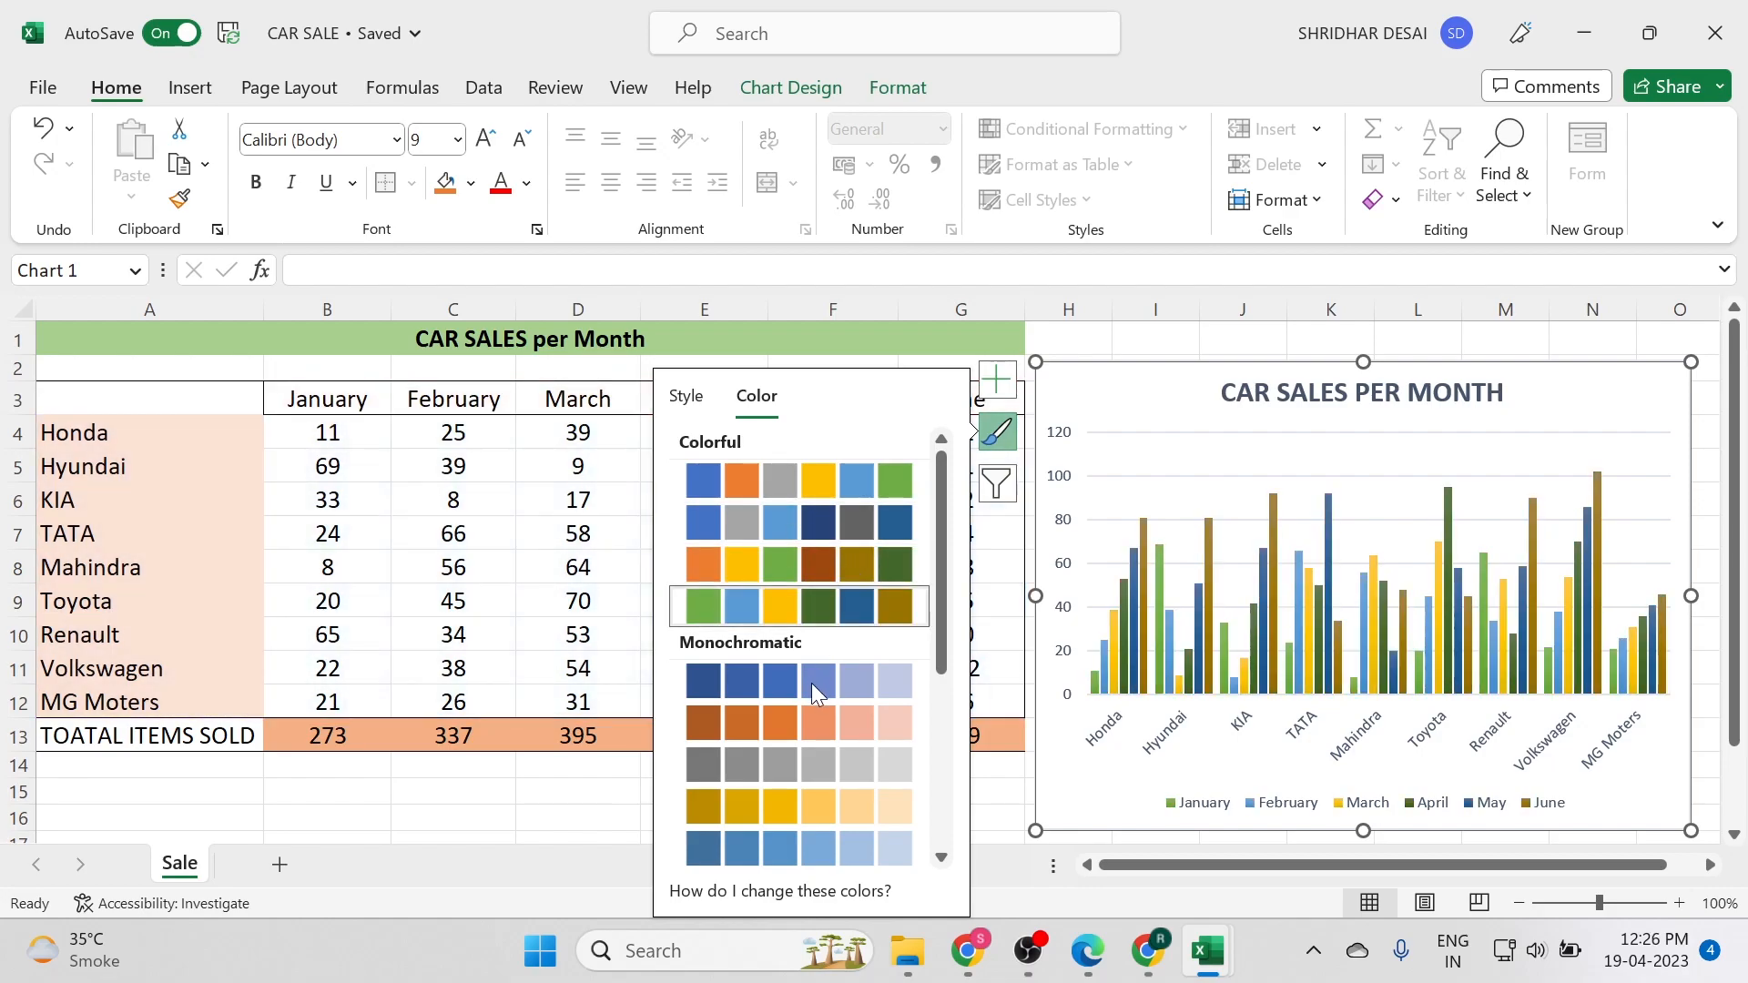
click(811, 717)
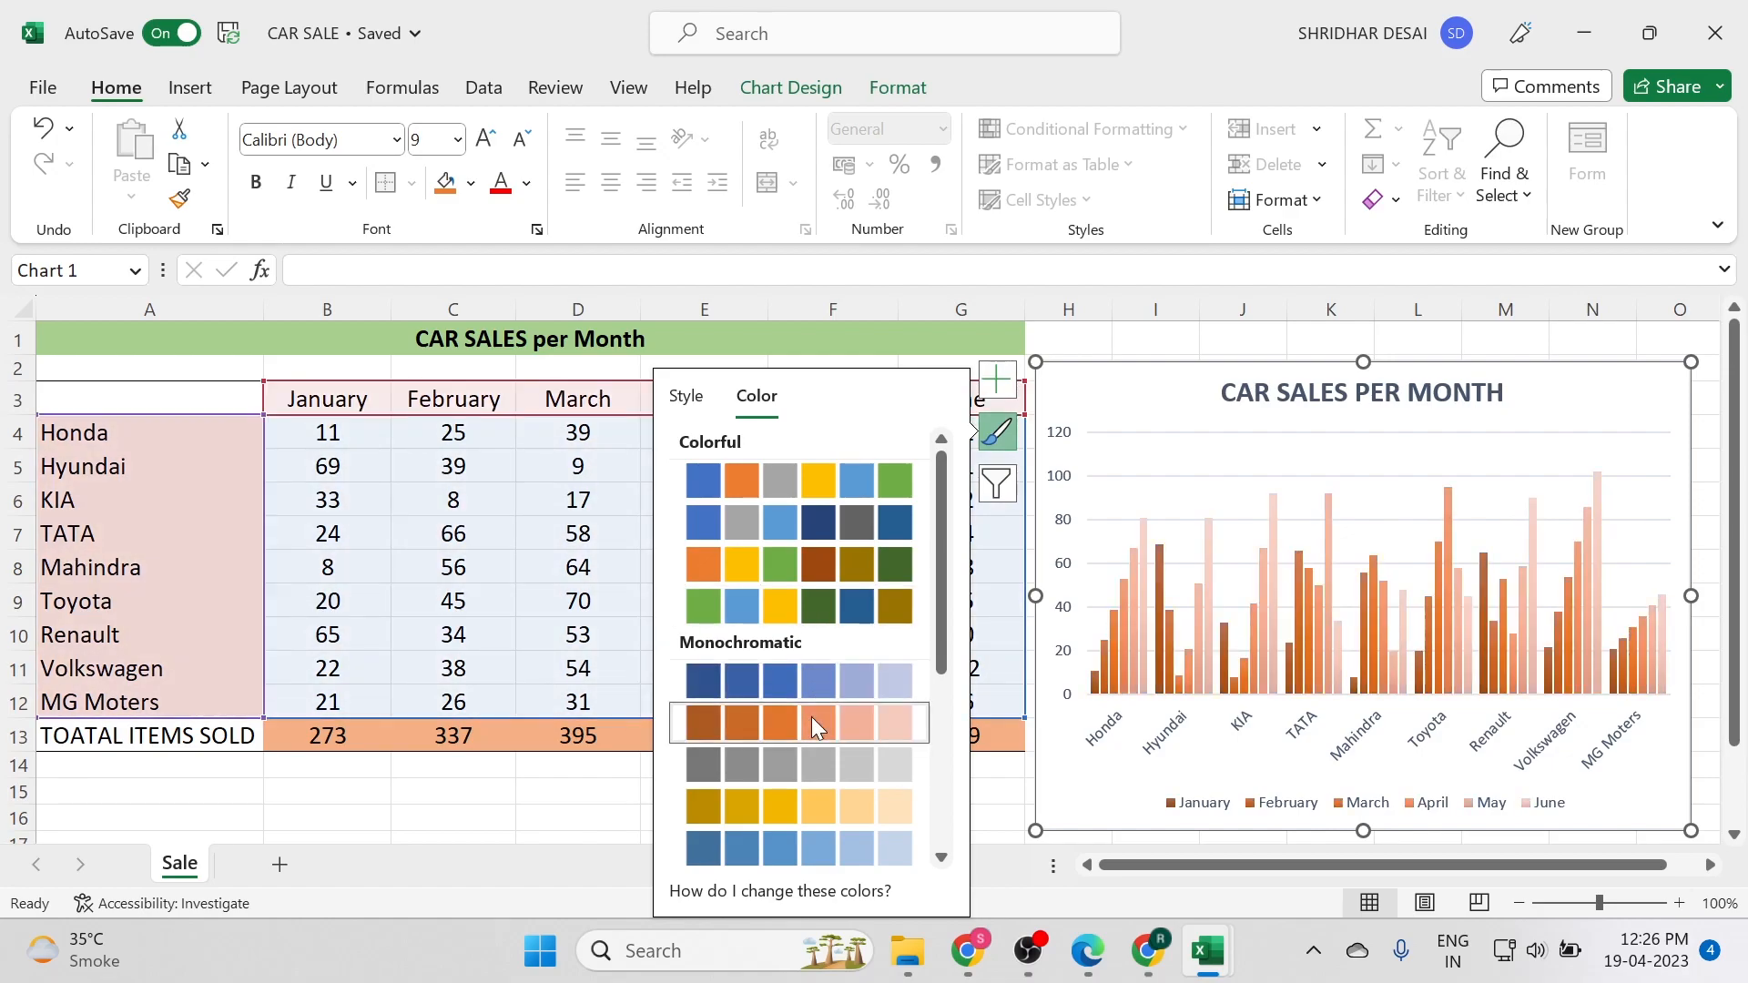
click(816, 765)
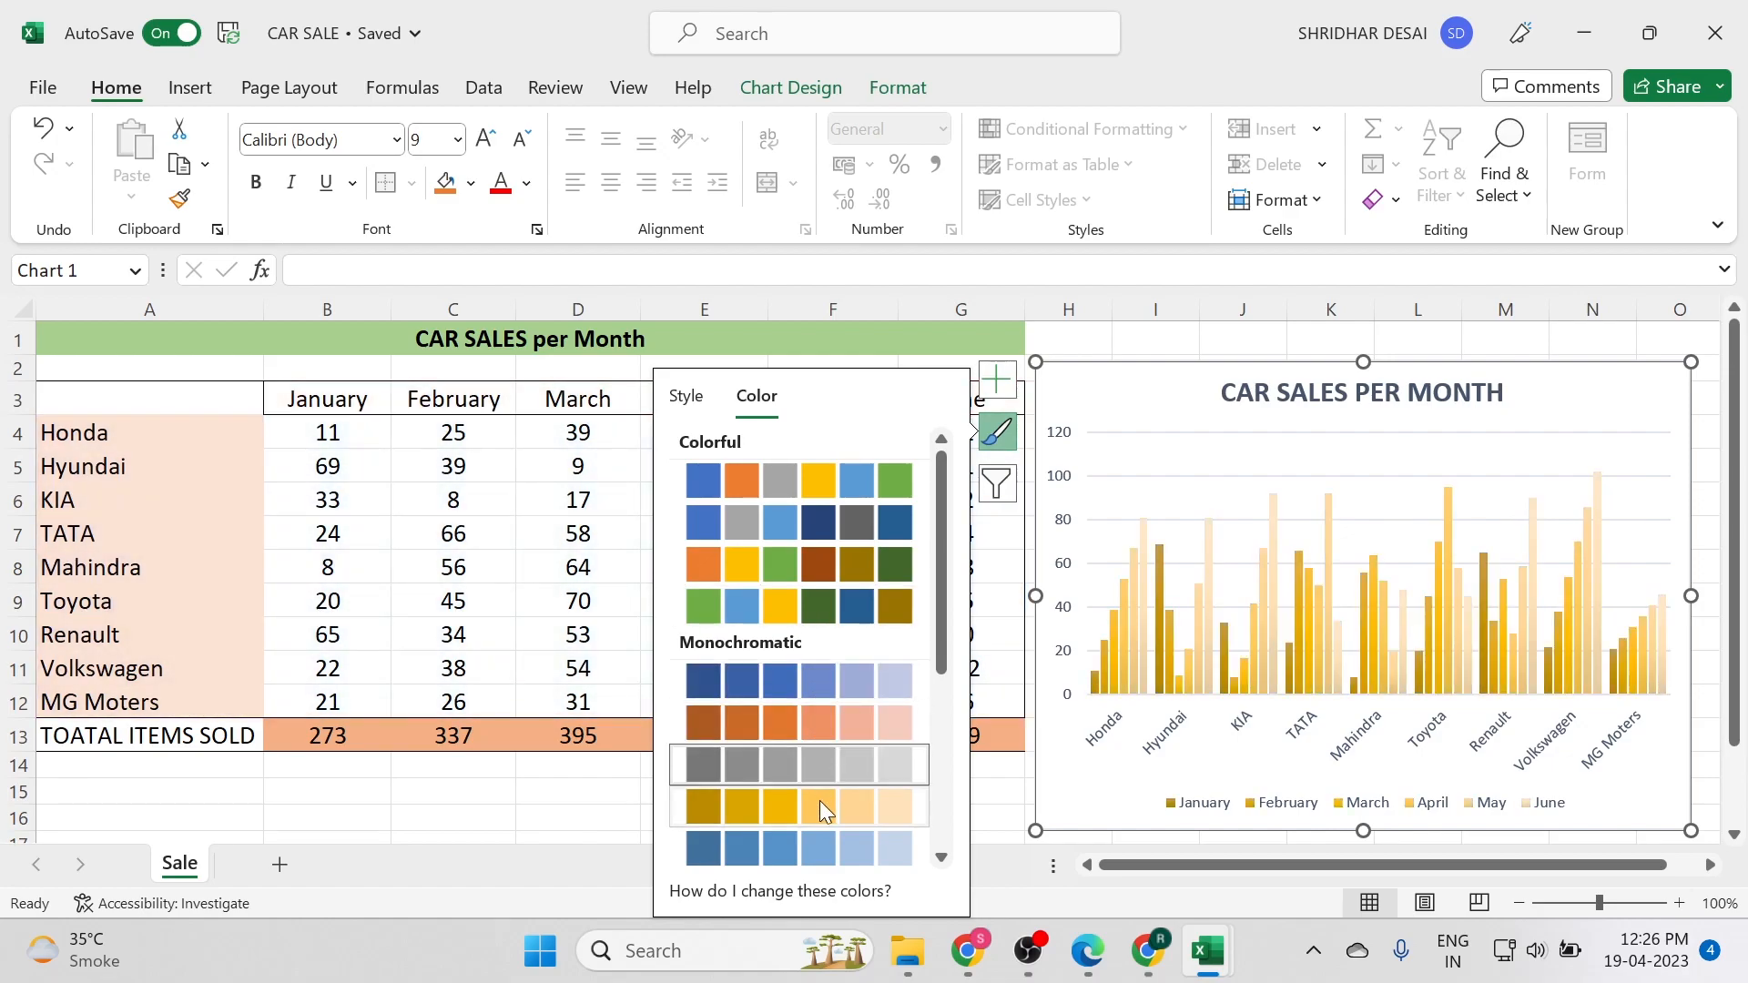
click(819, 800)
drag(946, 669, 947, 792)
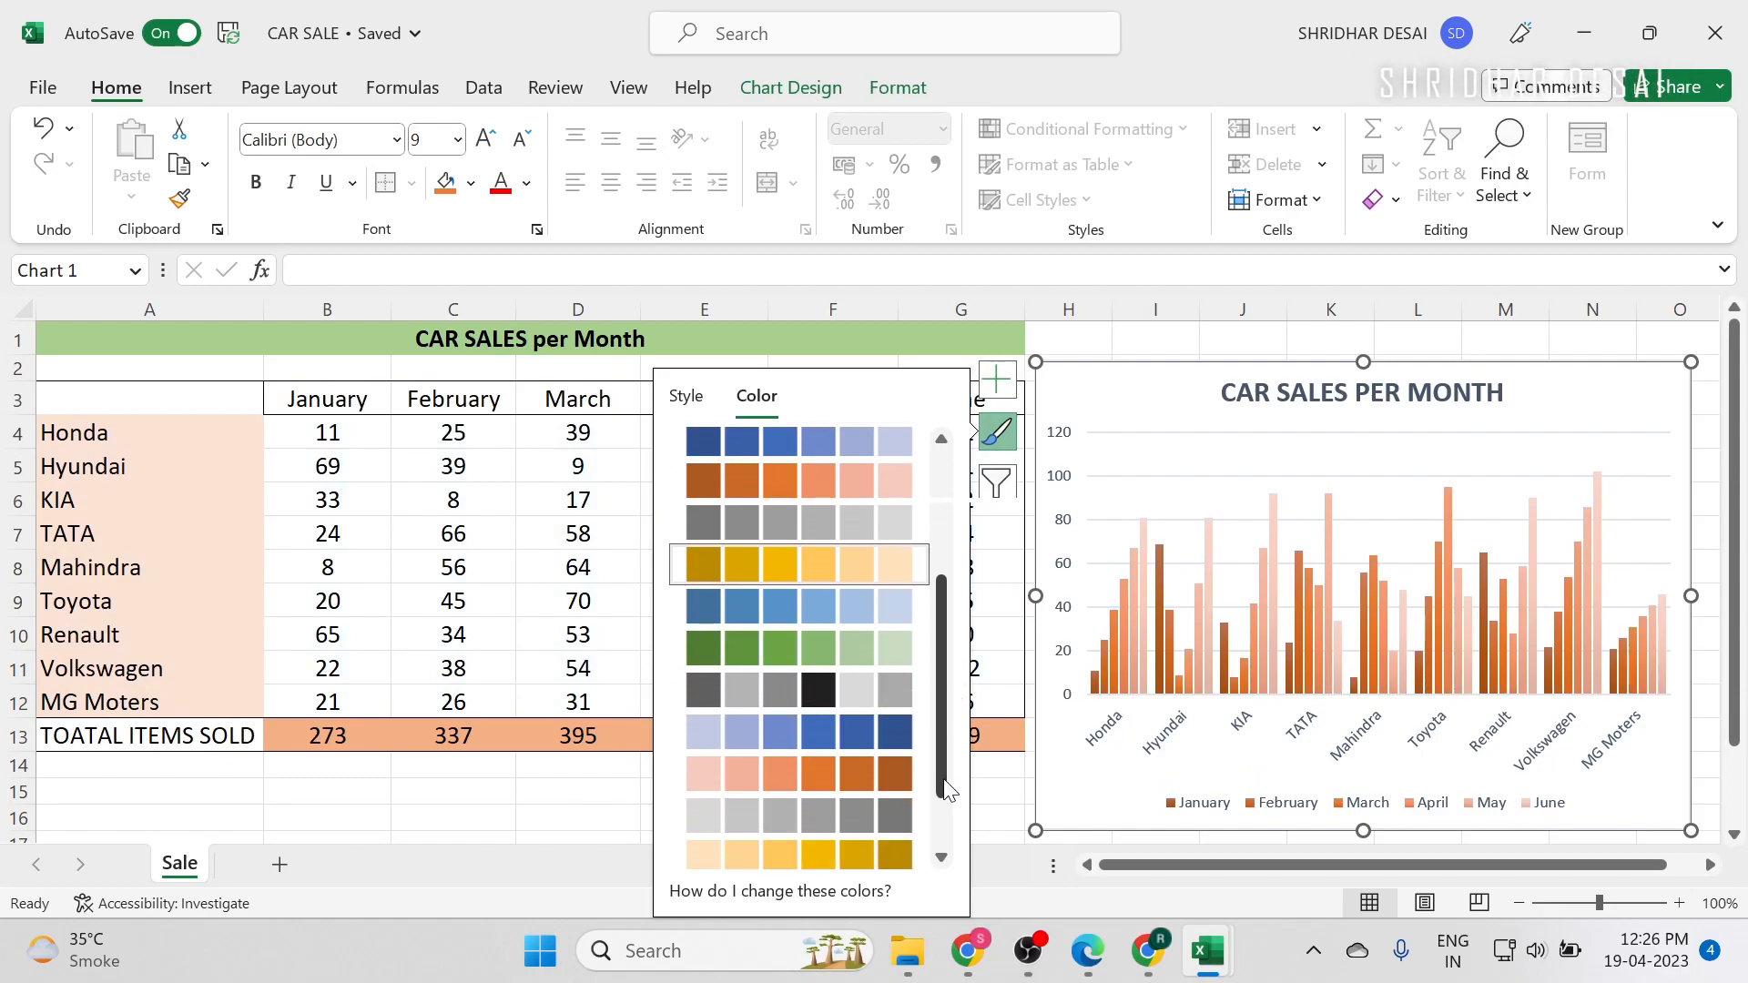
click(874, 652)
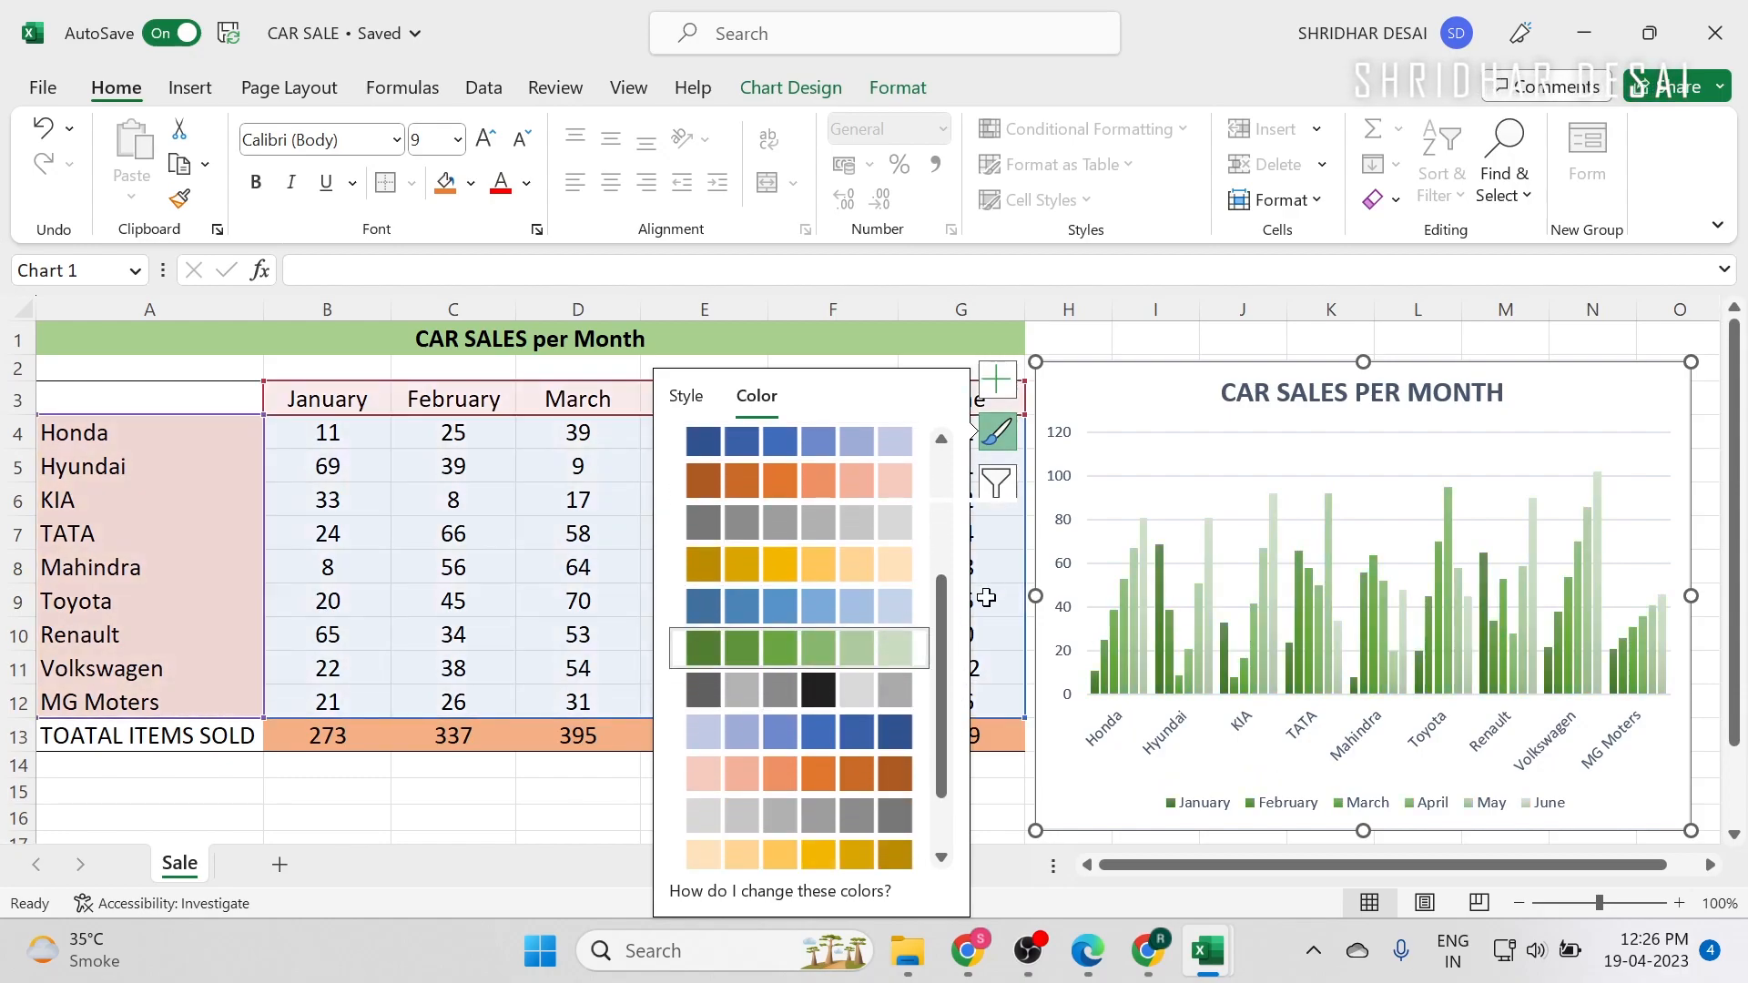
drag(943, 627, 942, 459)
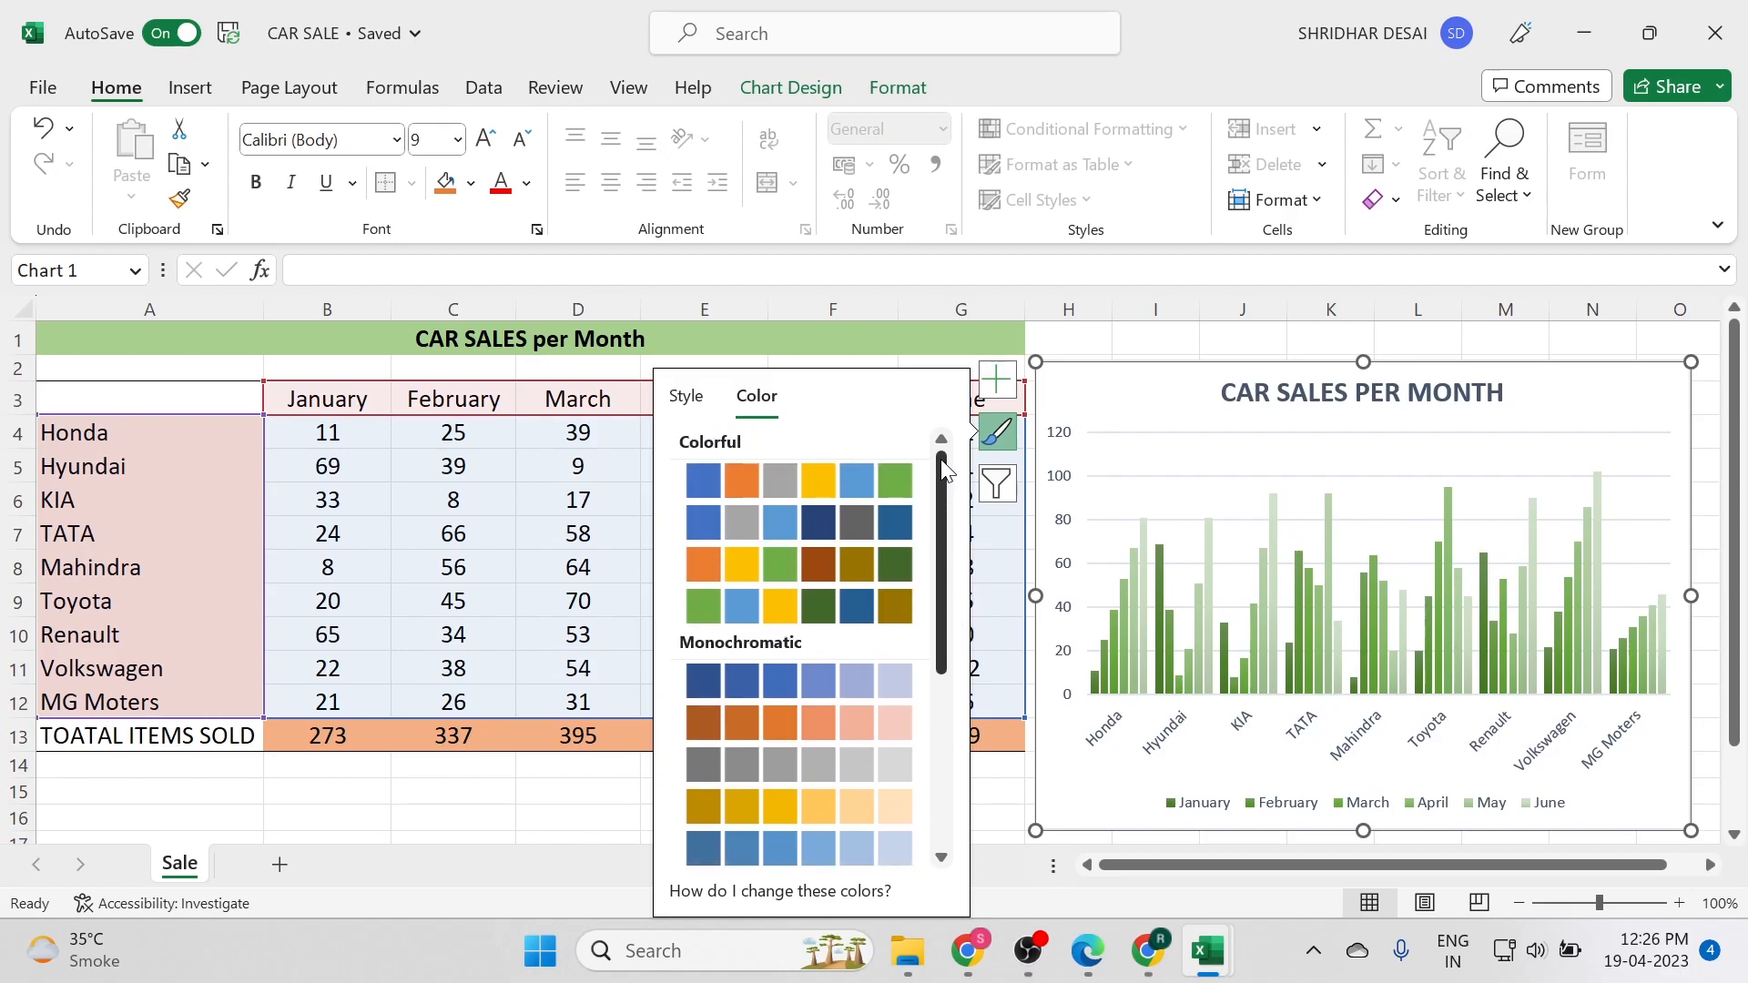
click(839, 484)
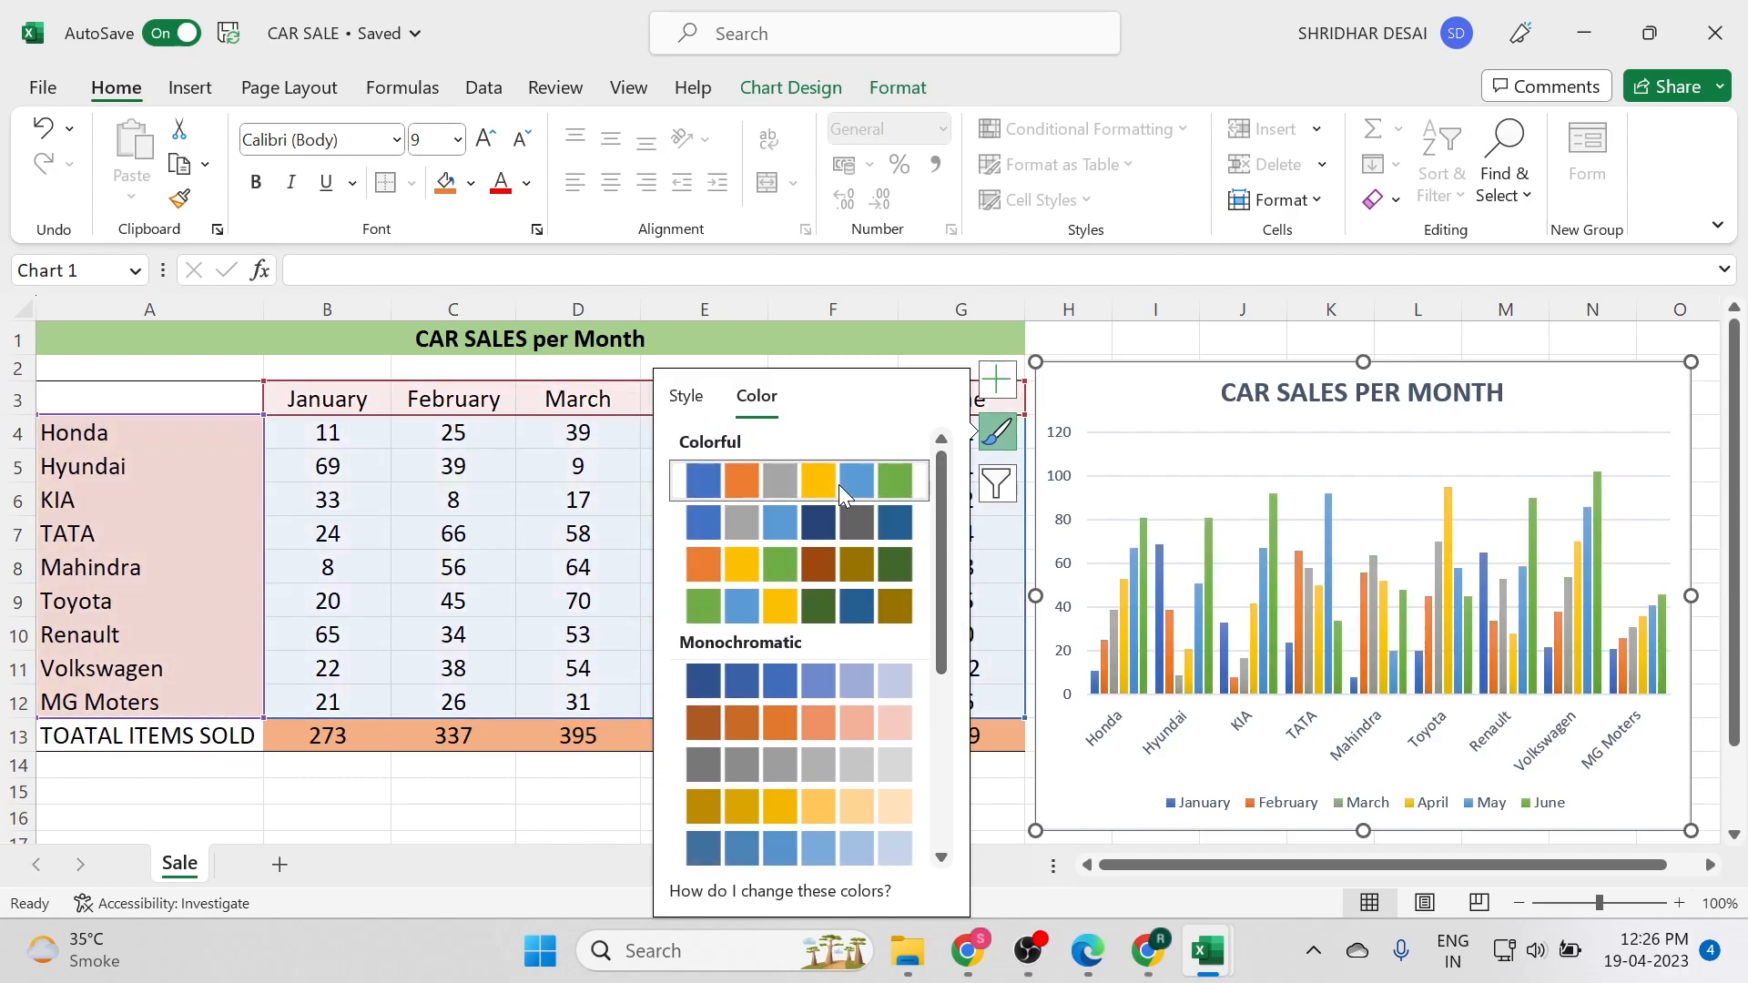
click(703, 396)
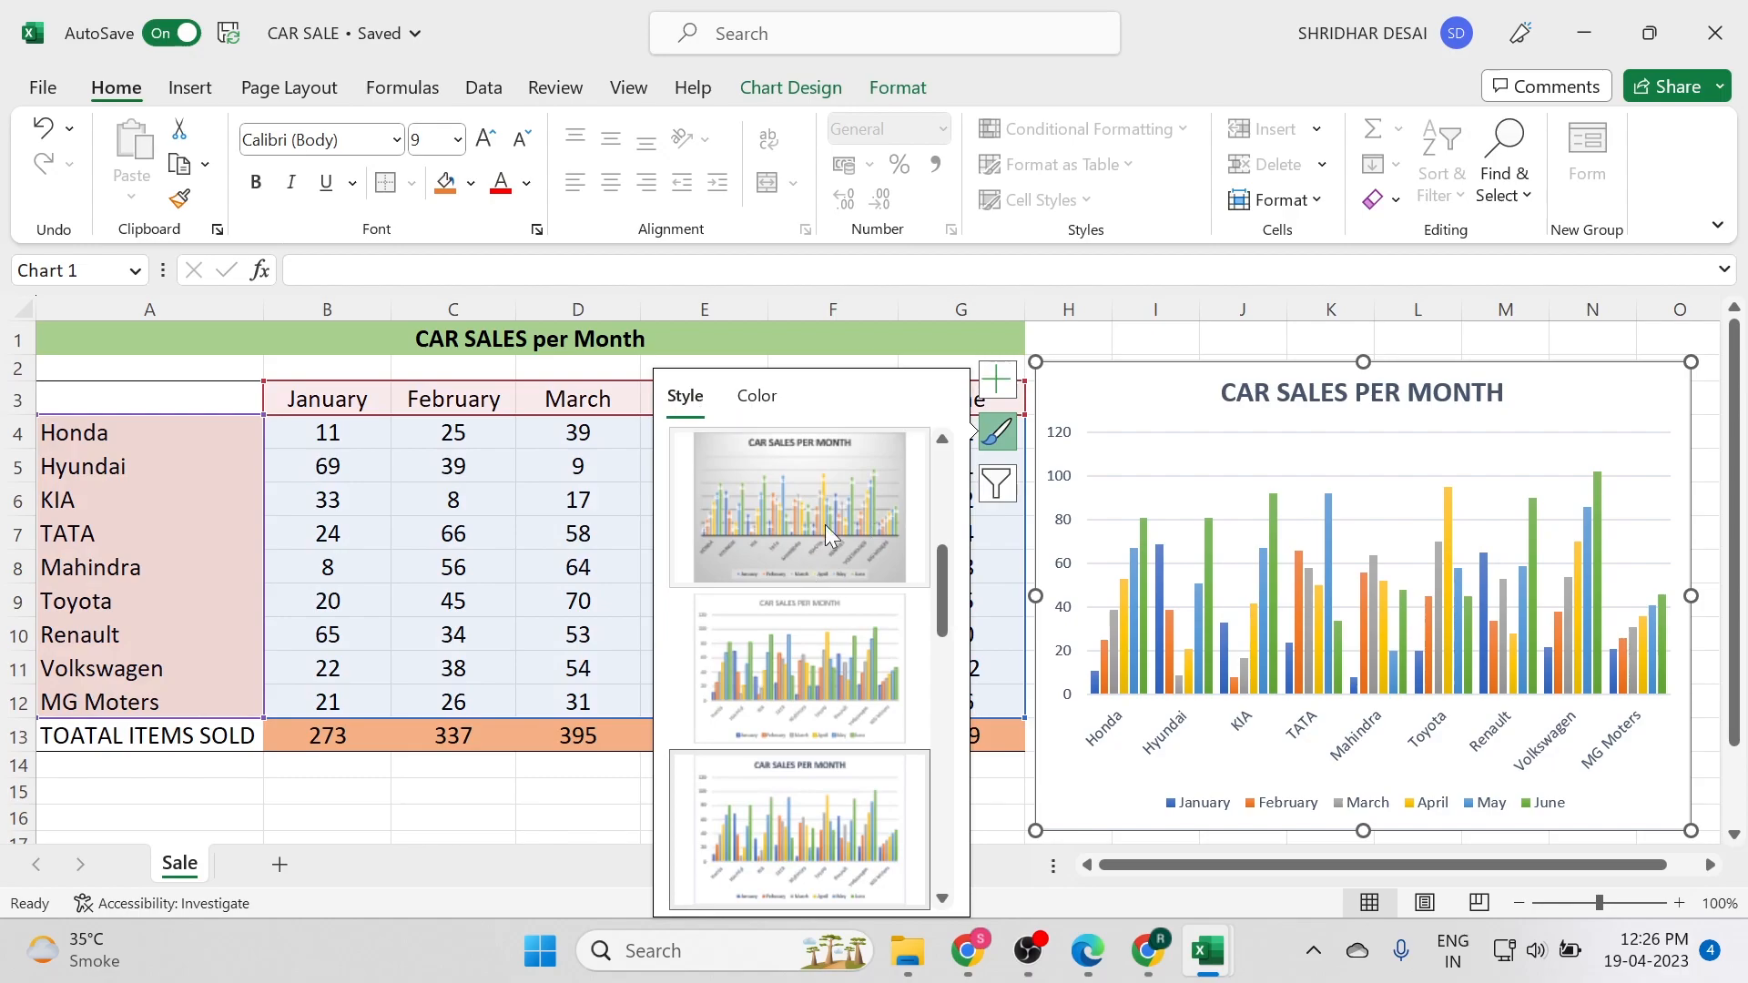
click(997, 379)
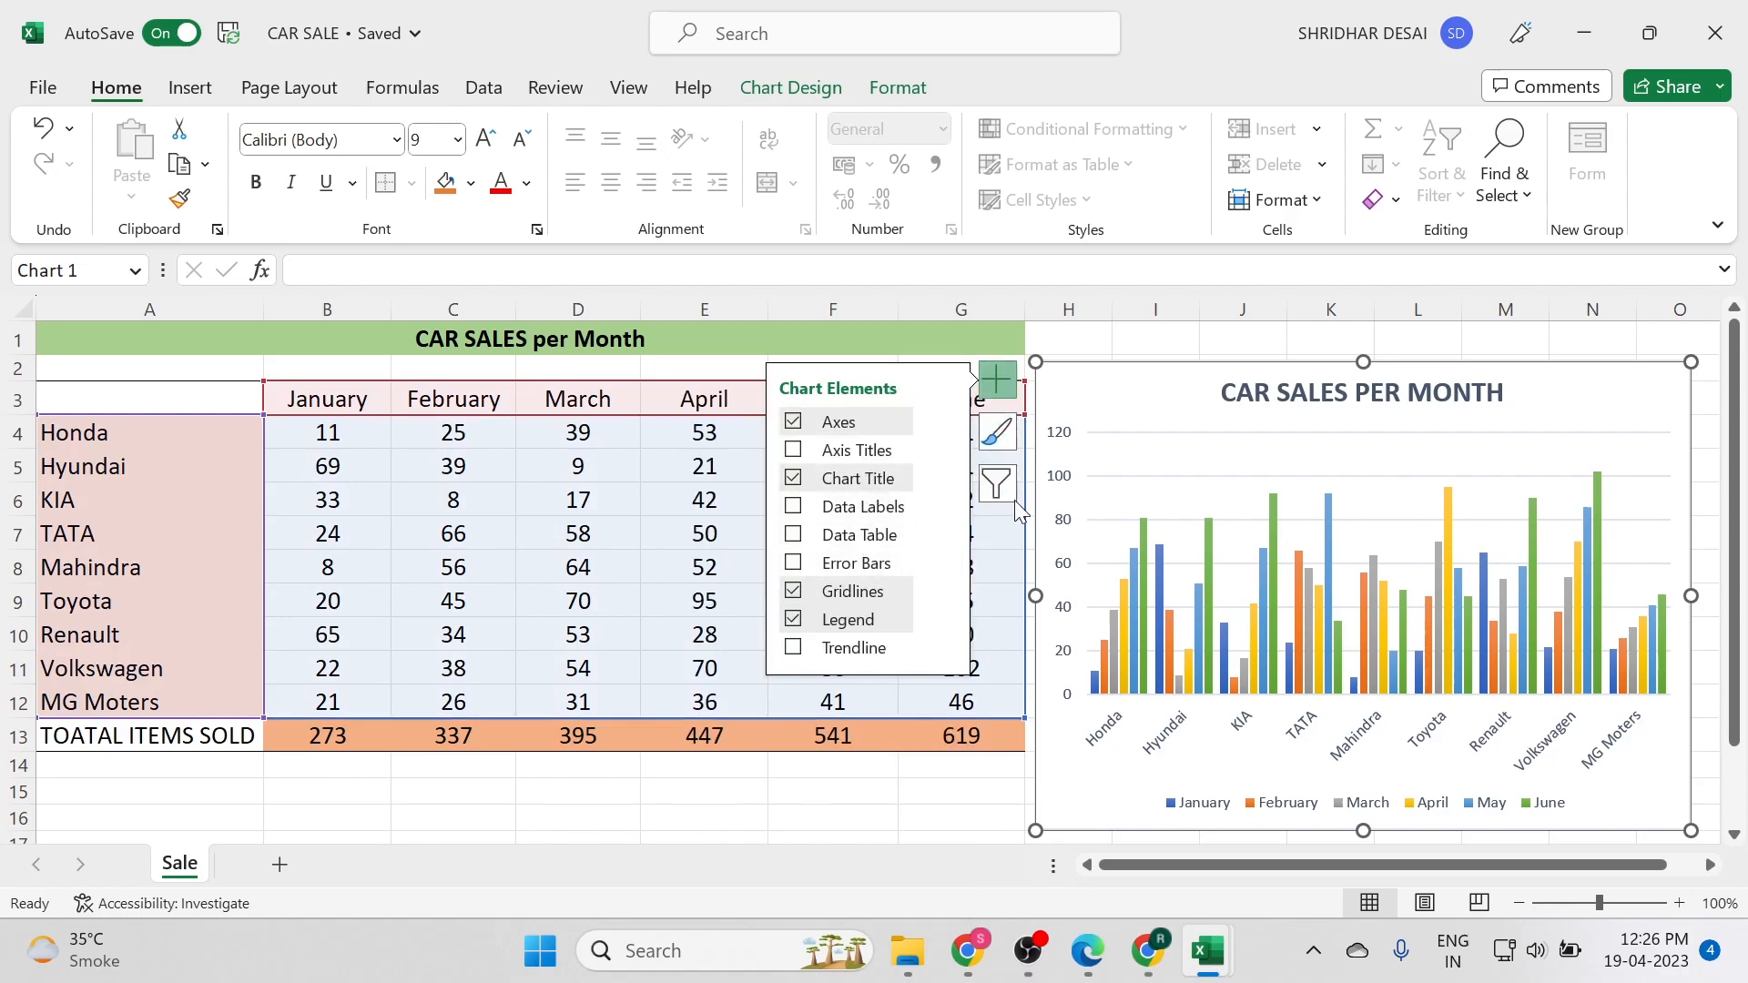
click(937, 767)
Copy the dark-styled chart from the worksheet, switch to the blank Word document and paste it there
click(1228, 536)
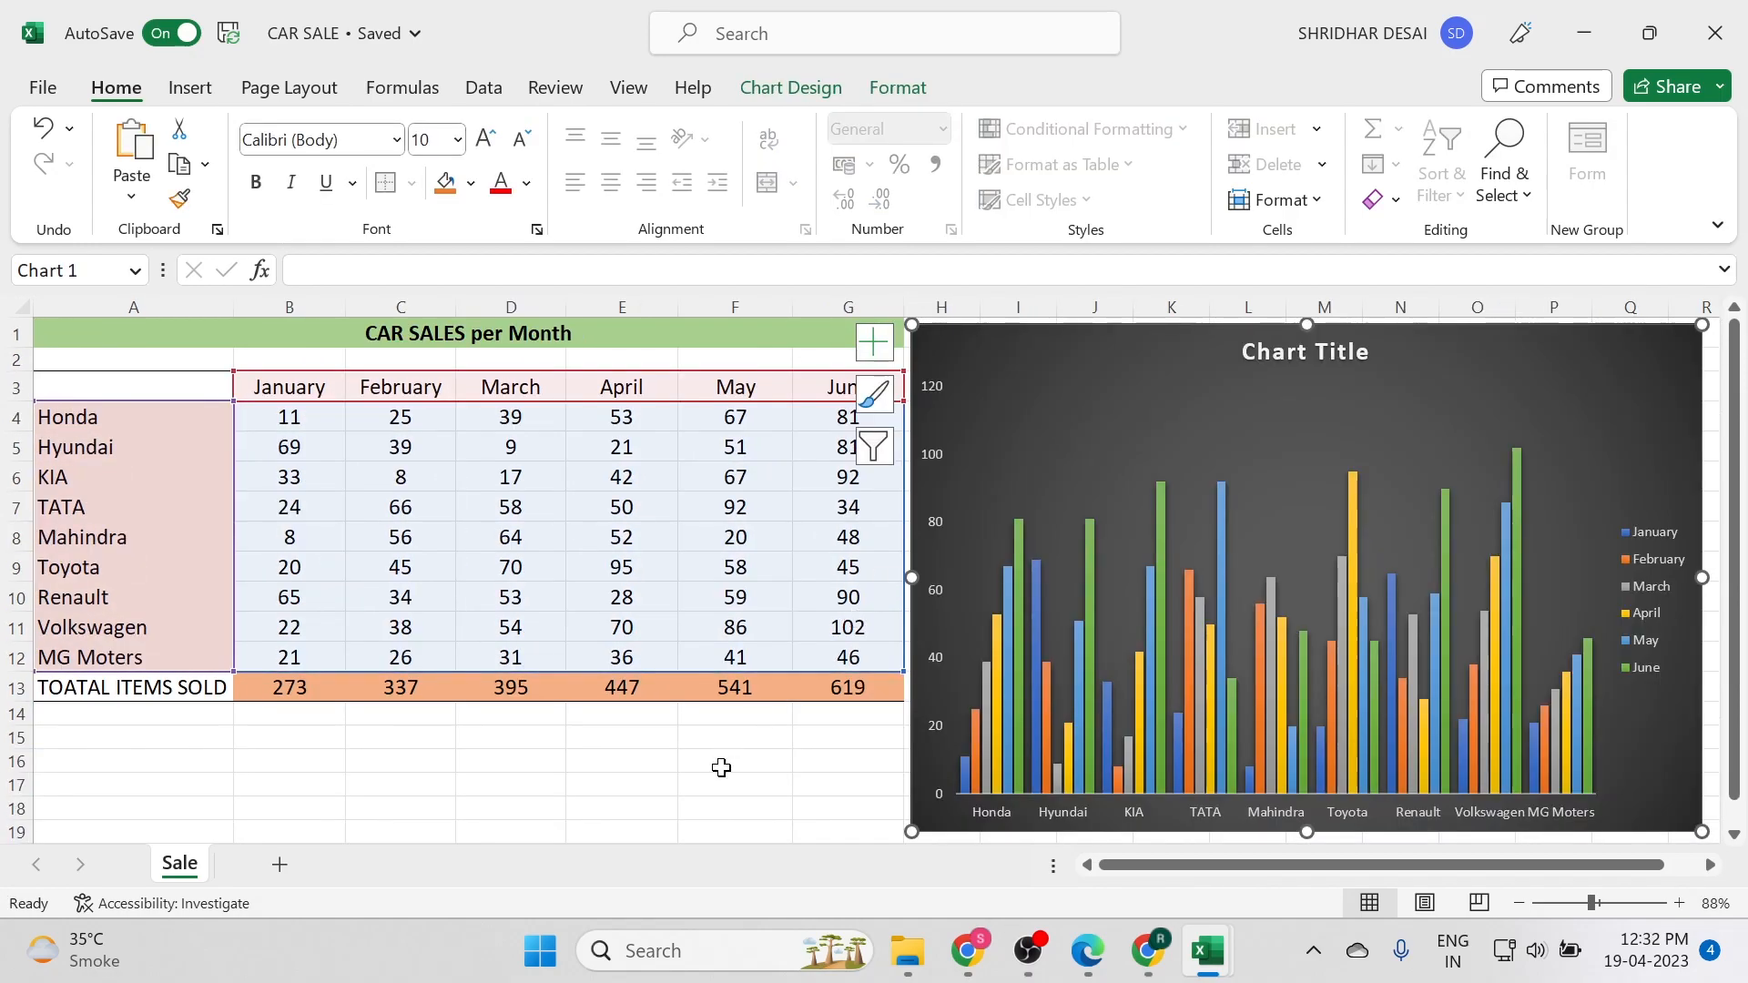
click(734, 807)
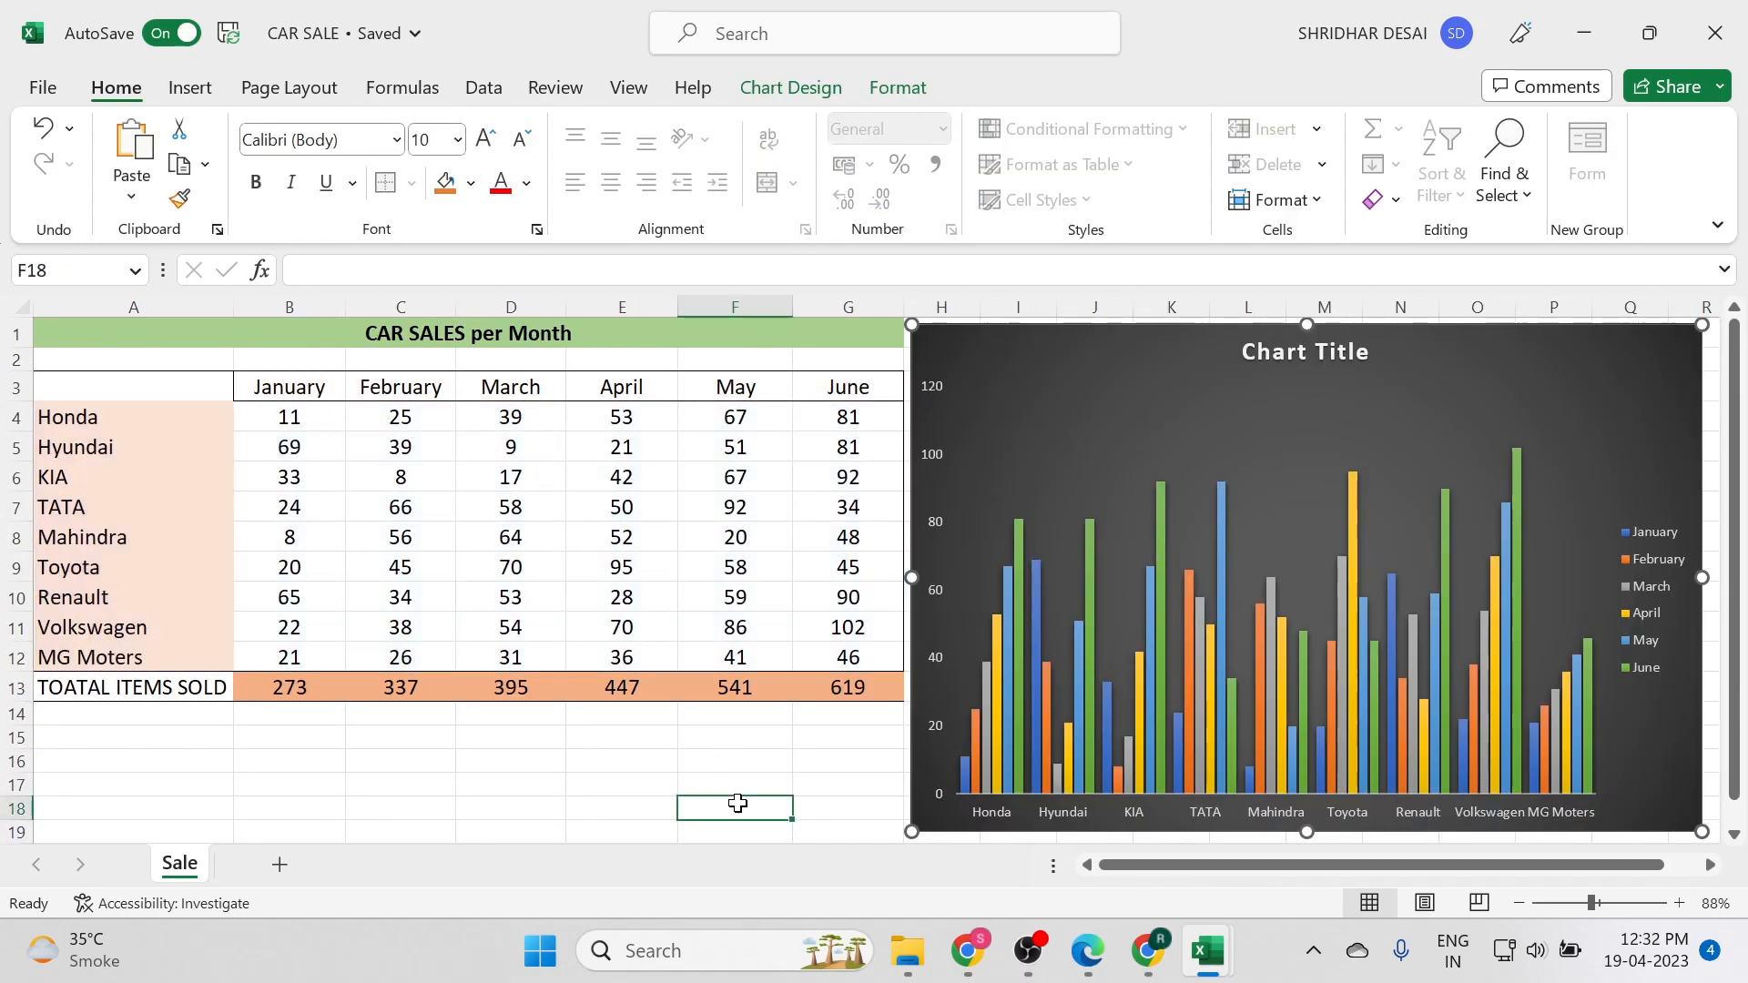
click(1135, 417)
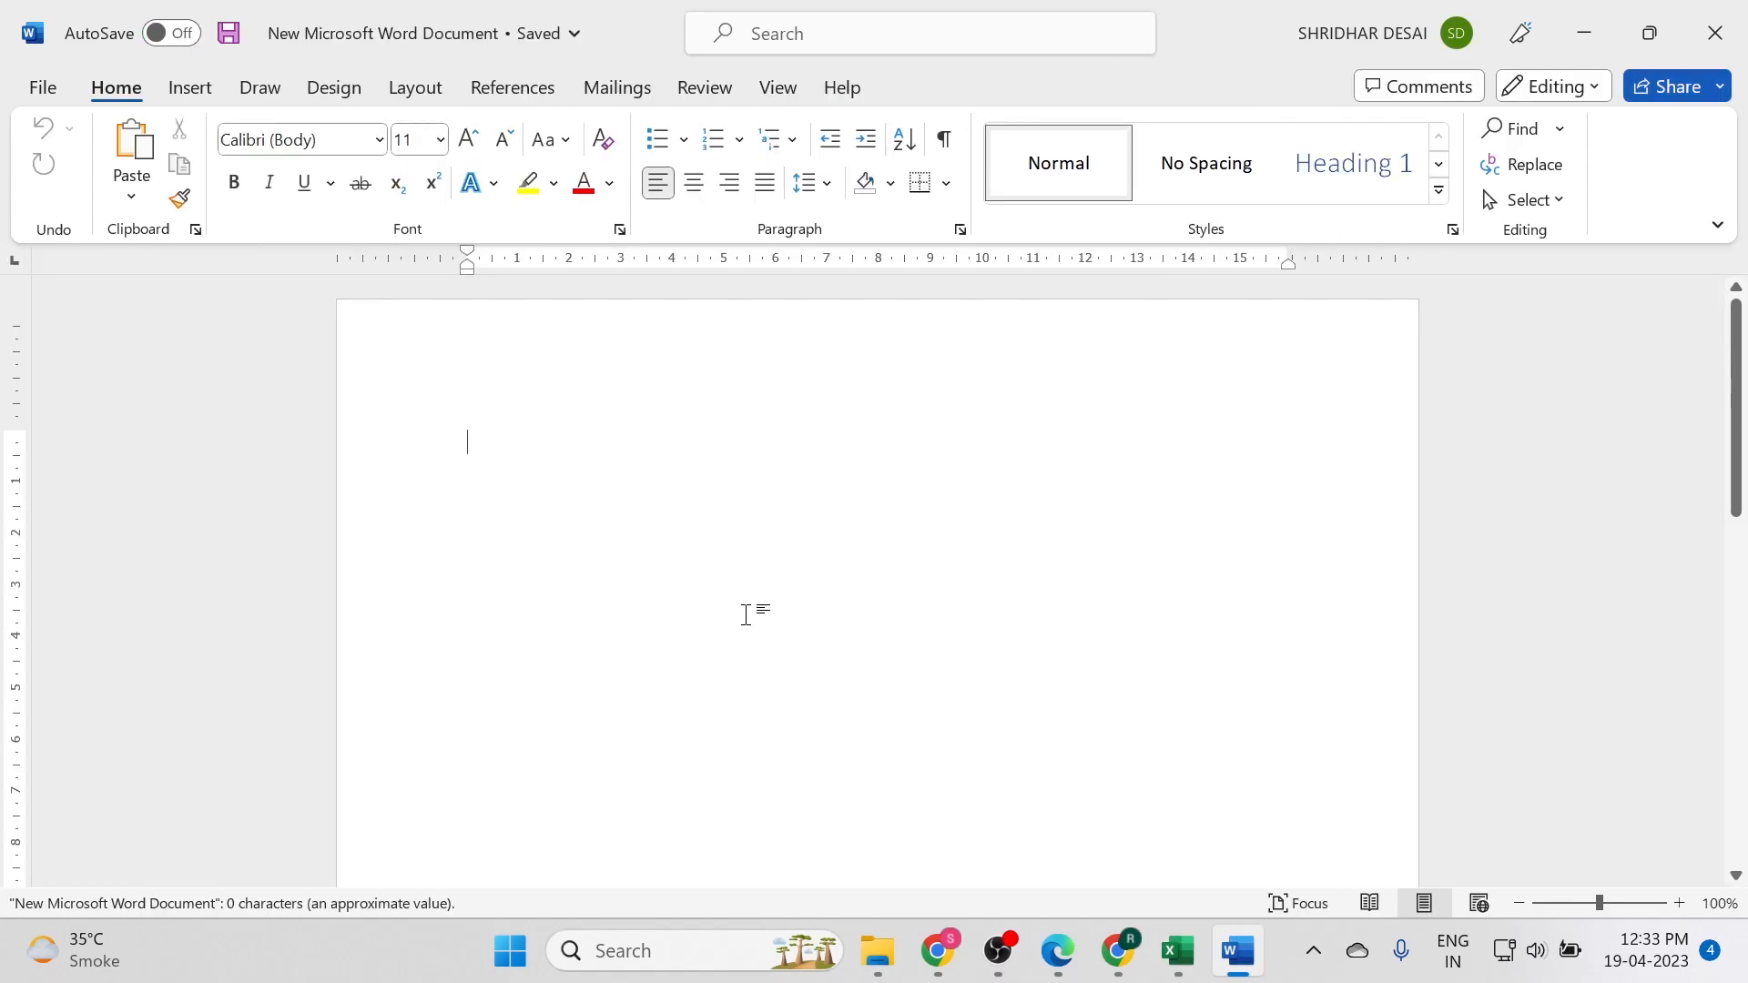
key(ctrl+v)
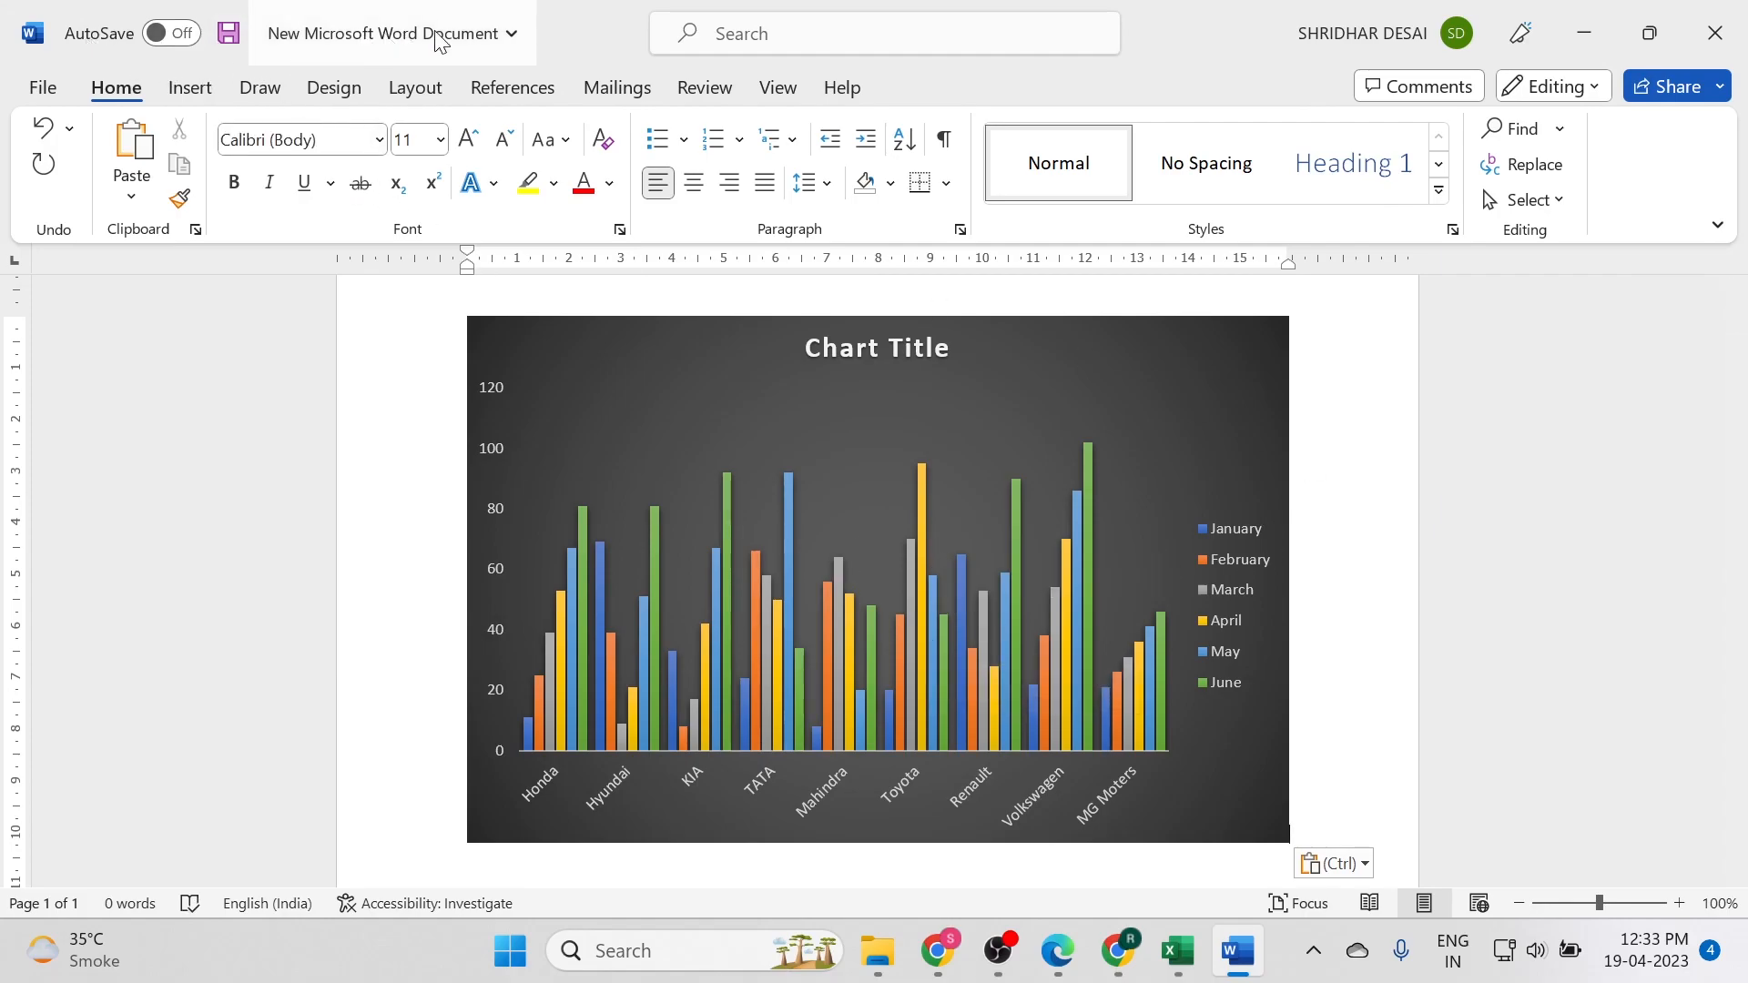
Minimize Word, open the new PowerPoint presentation from the desktop and paste the chart onto the title slide
click(1585, 40)
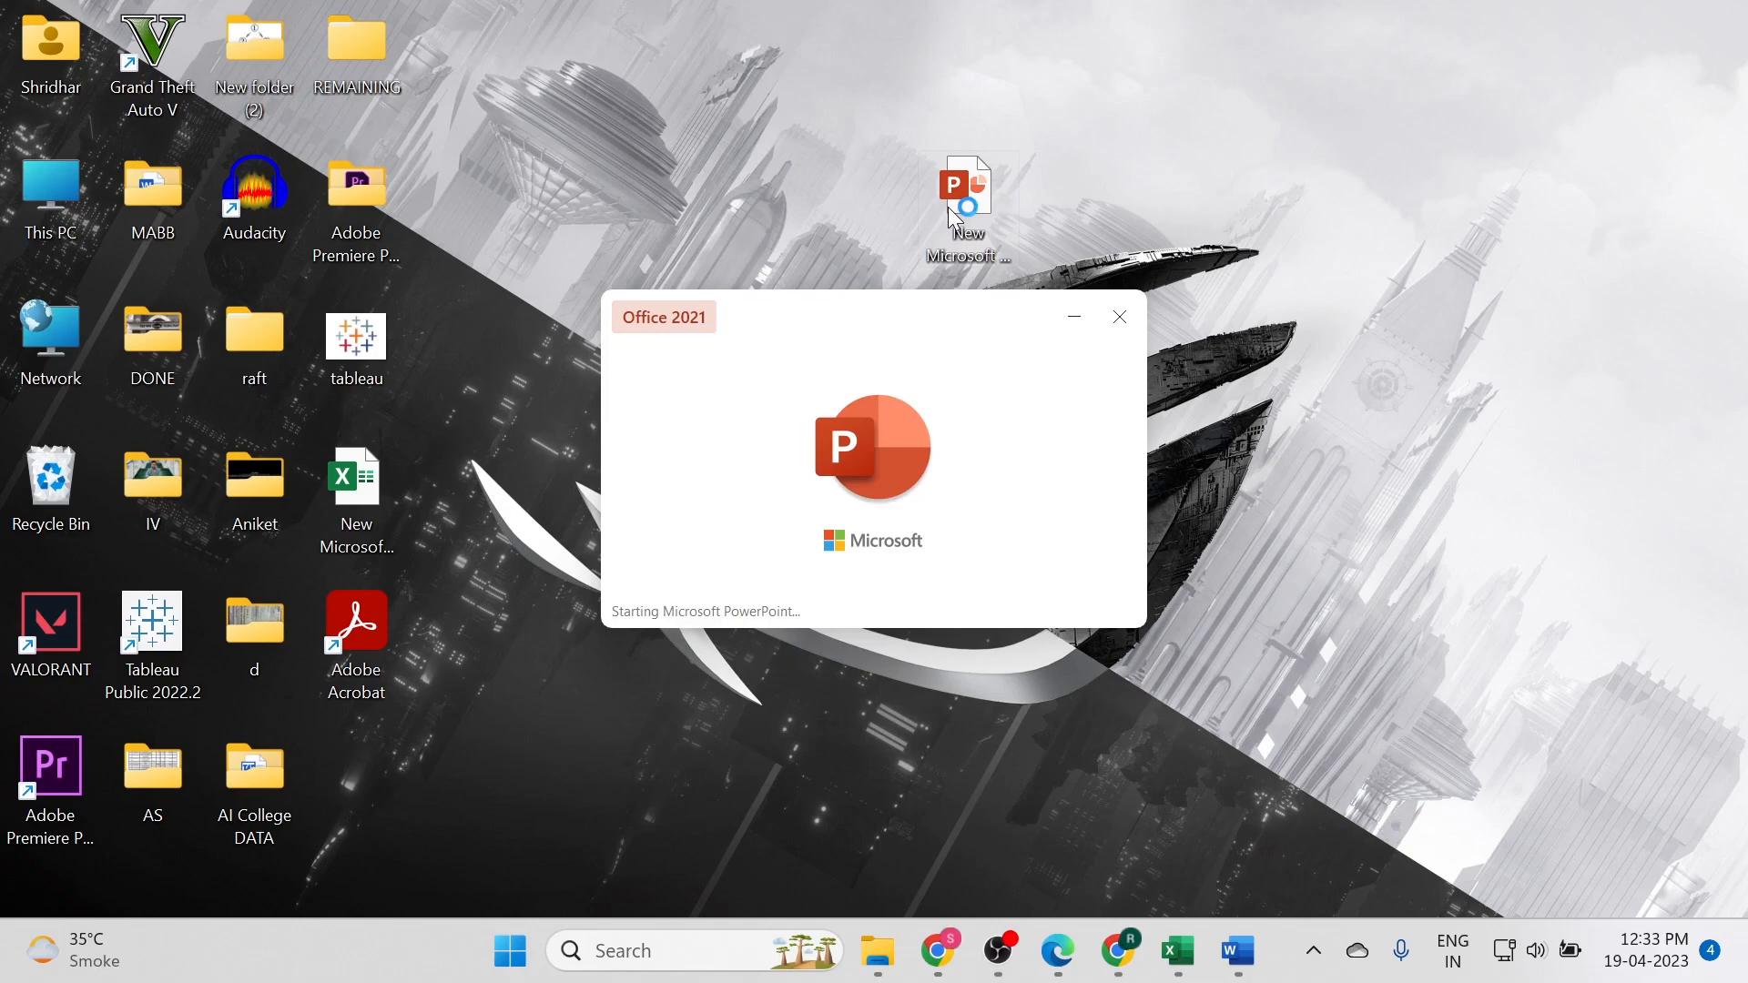
click(874, 513)
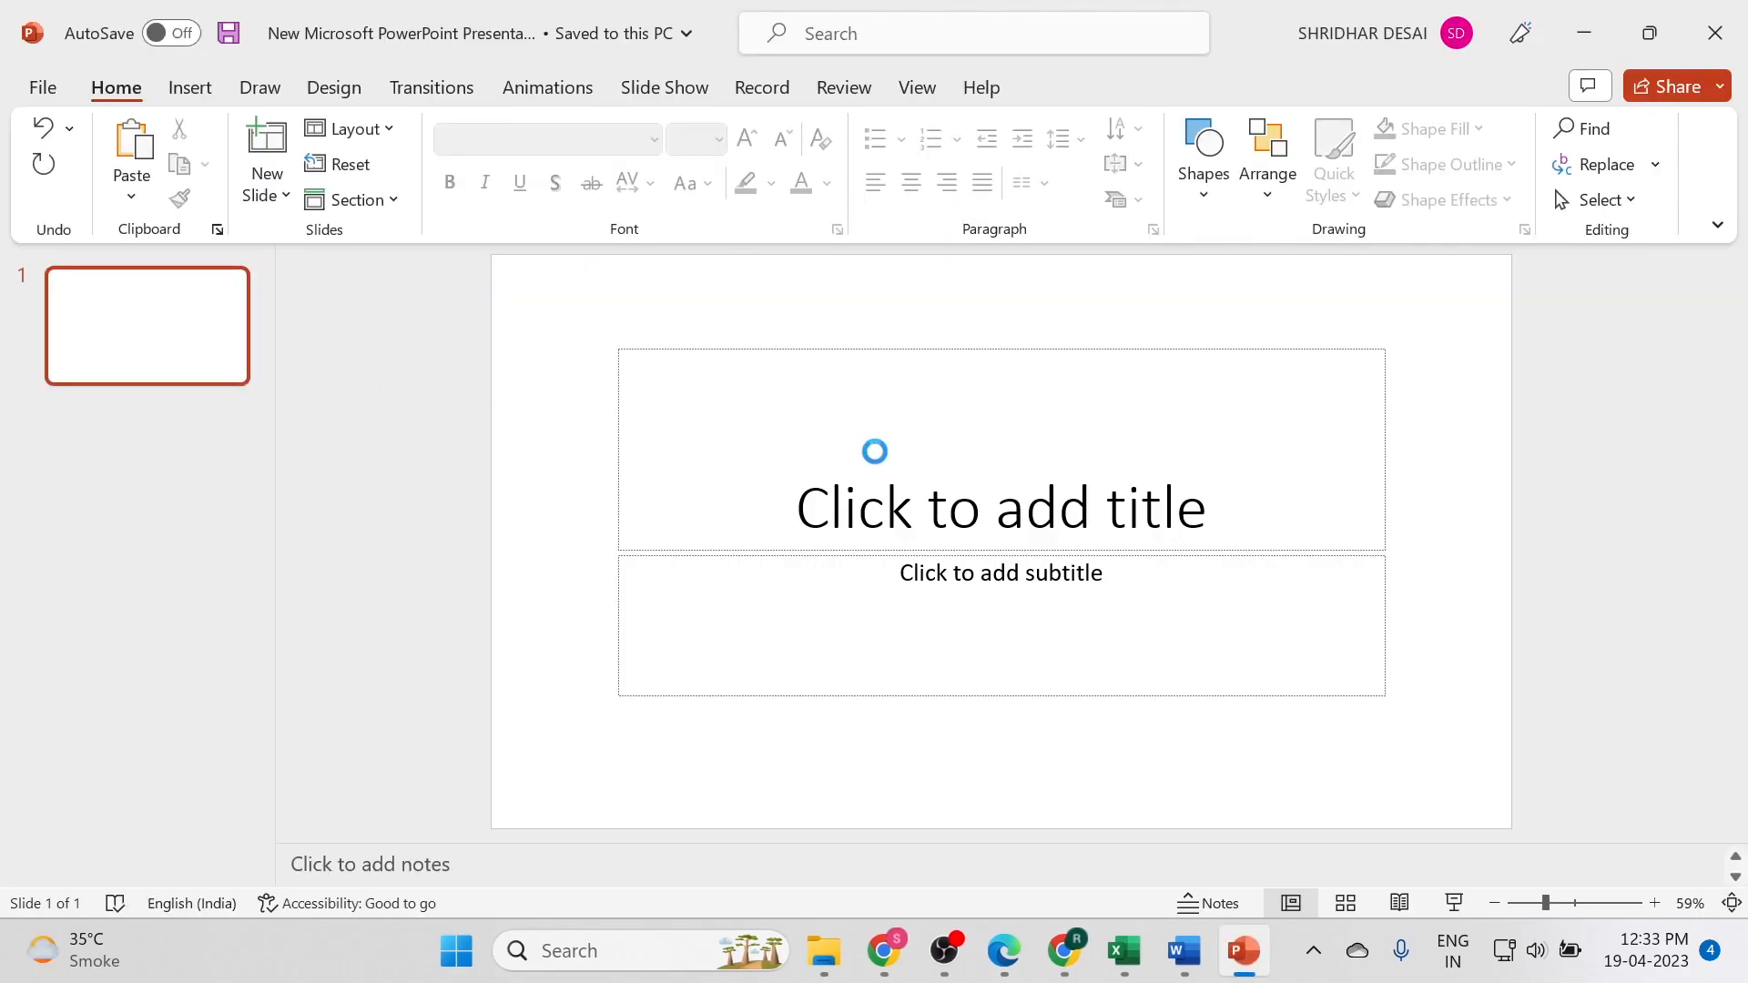
key(ctrl+v)
Undo the plot area's move within the pasted chart, and enlarge the whole chart from two opposite corners to cover most of the slide
drag(962, 501, 909, 467)
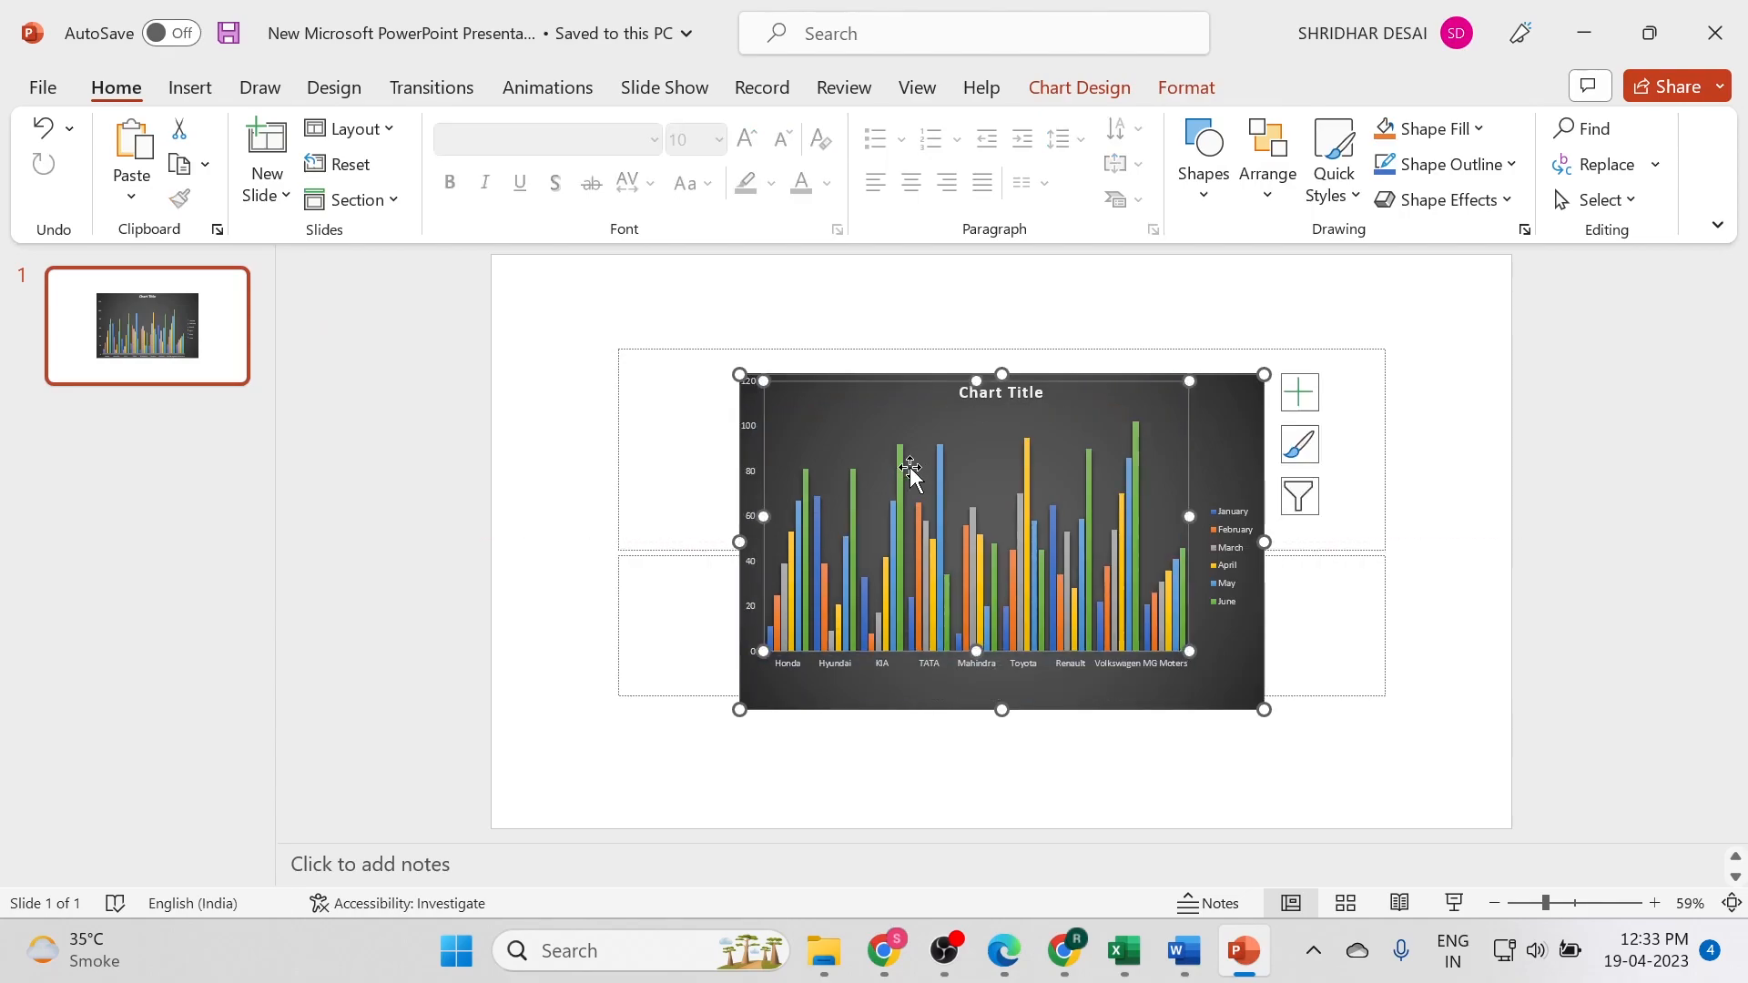
key(ctrl+z)
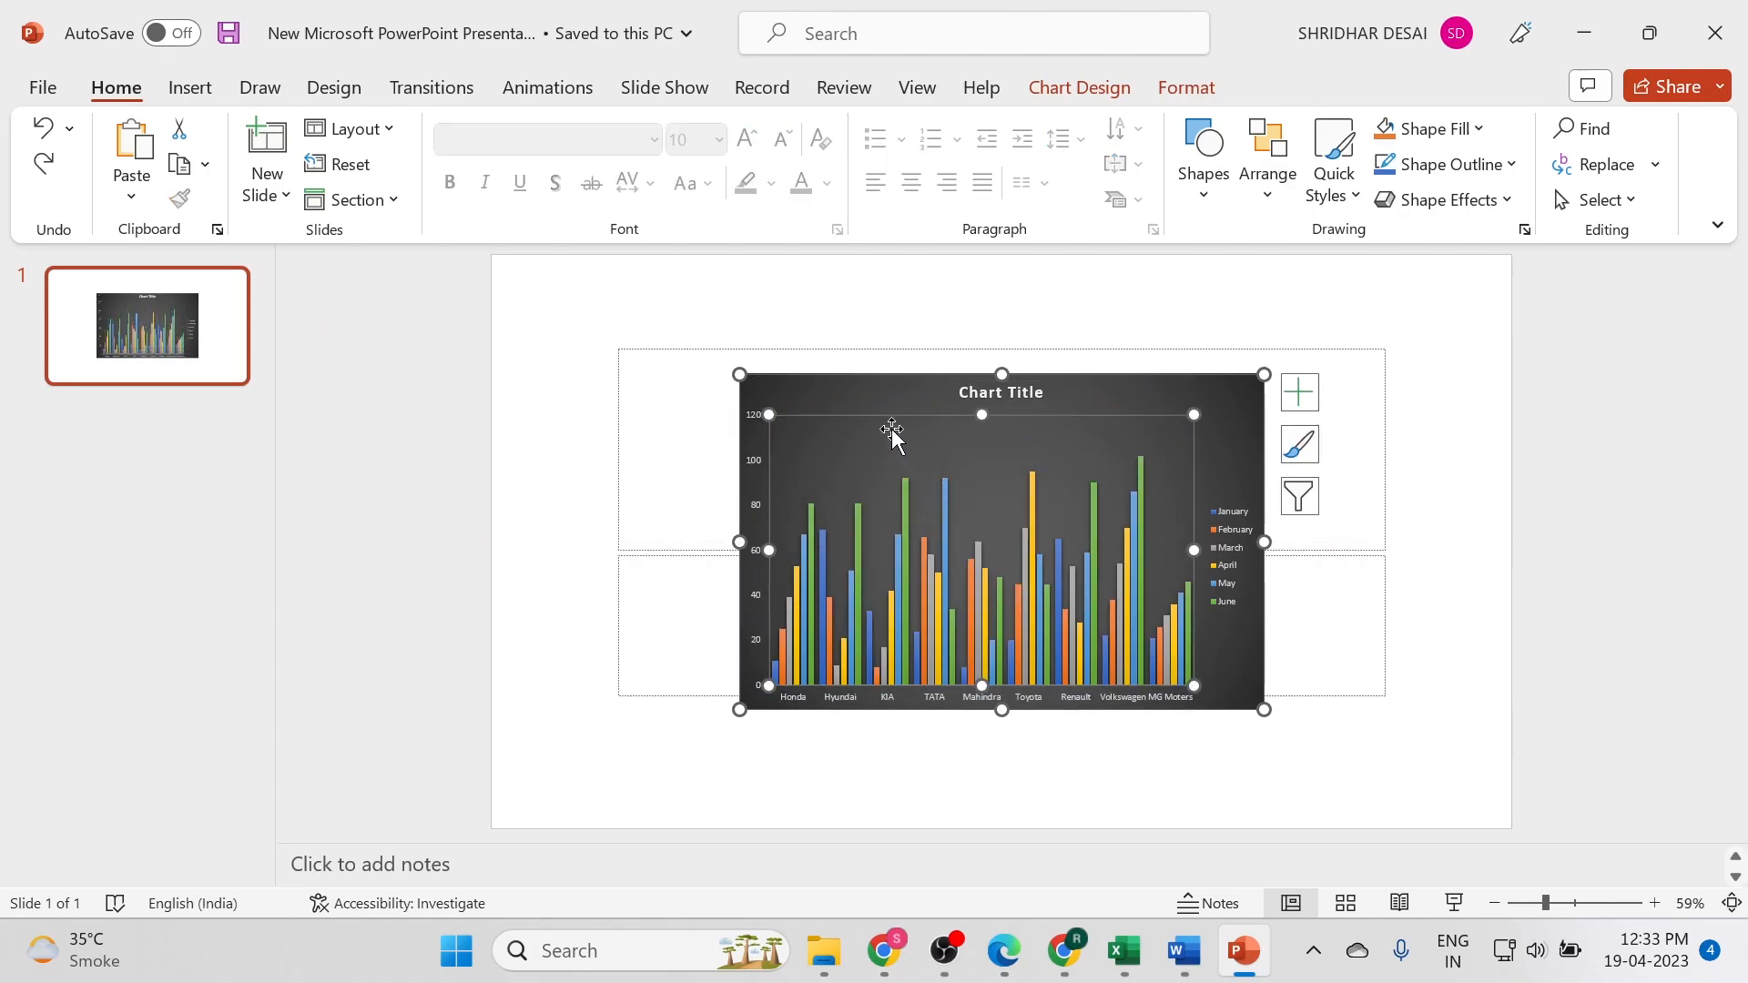
click(878, 401)
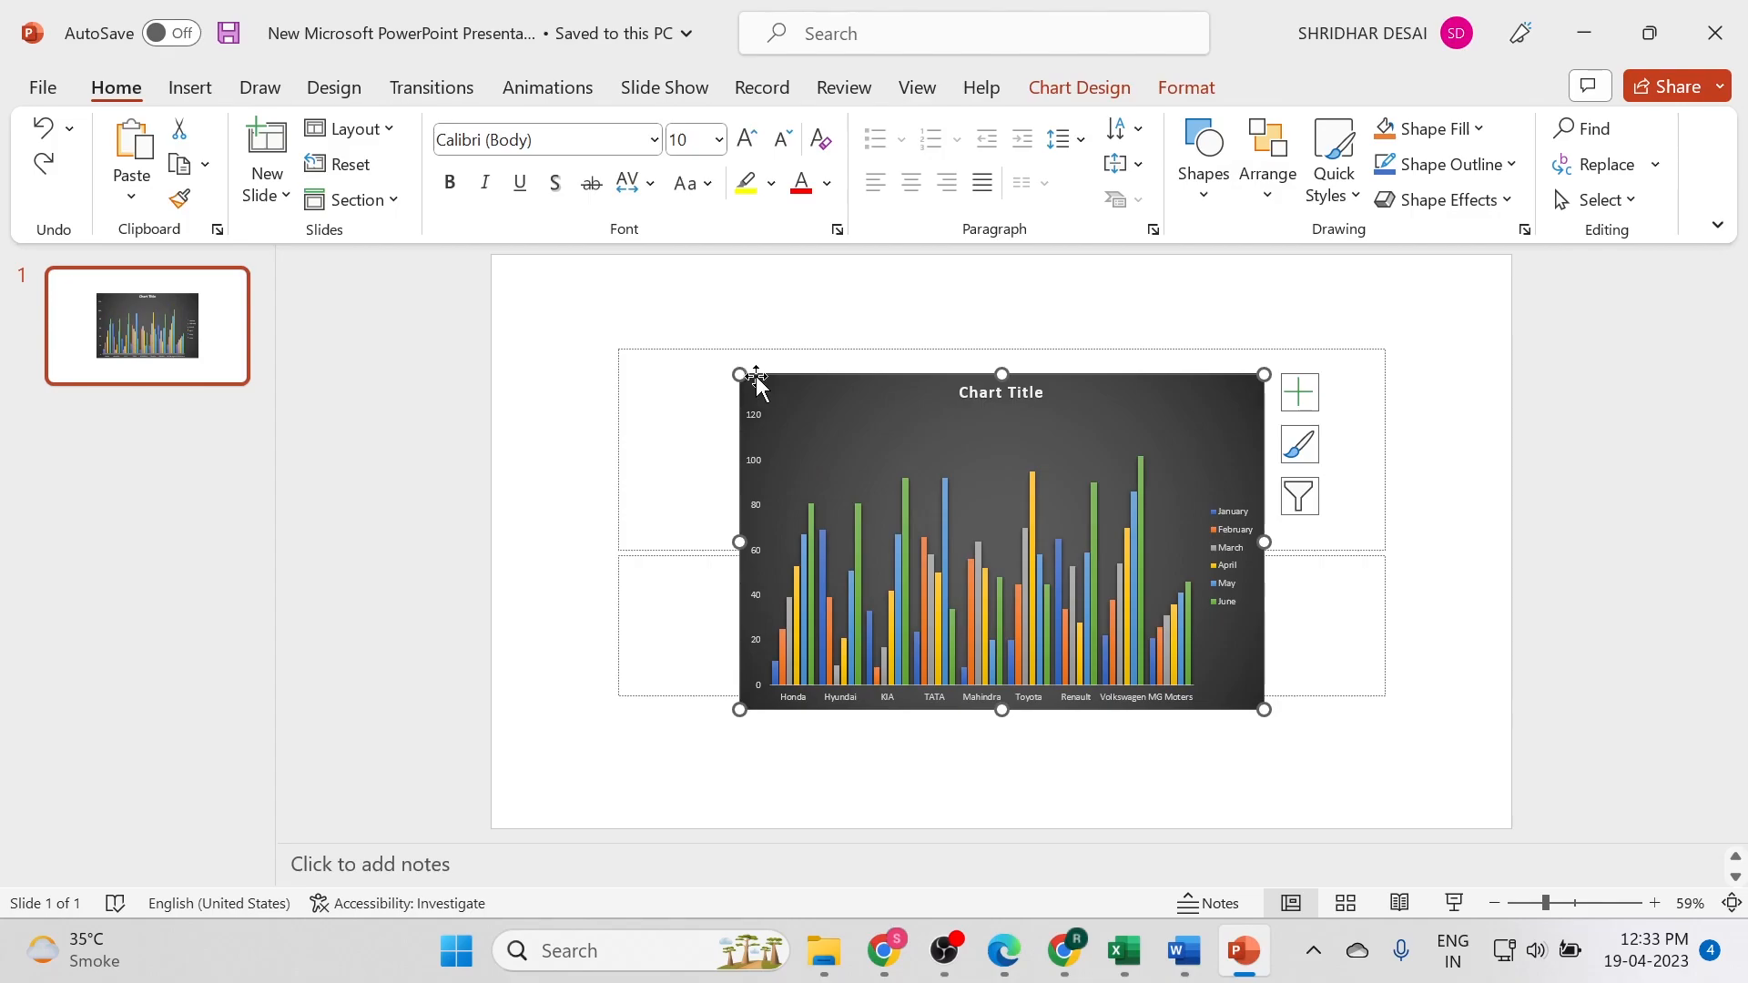
drag(739, 374, 578, 305)
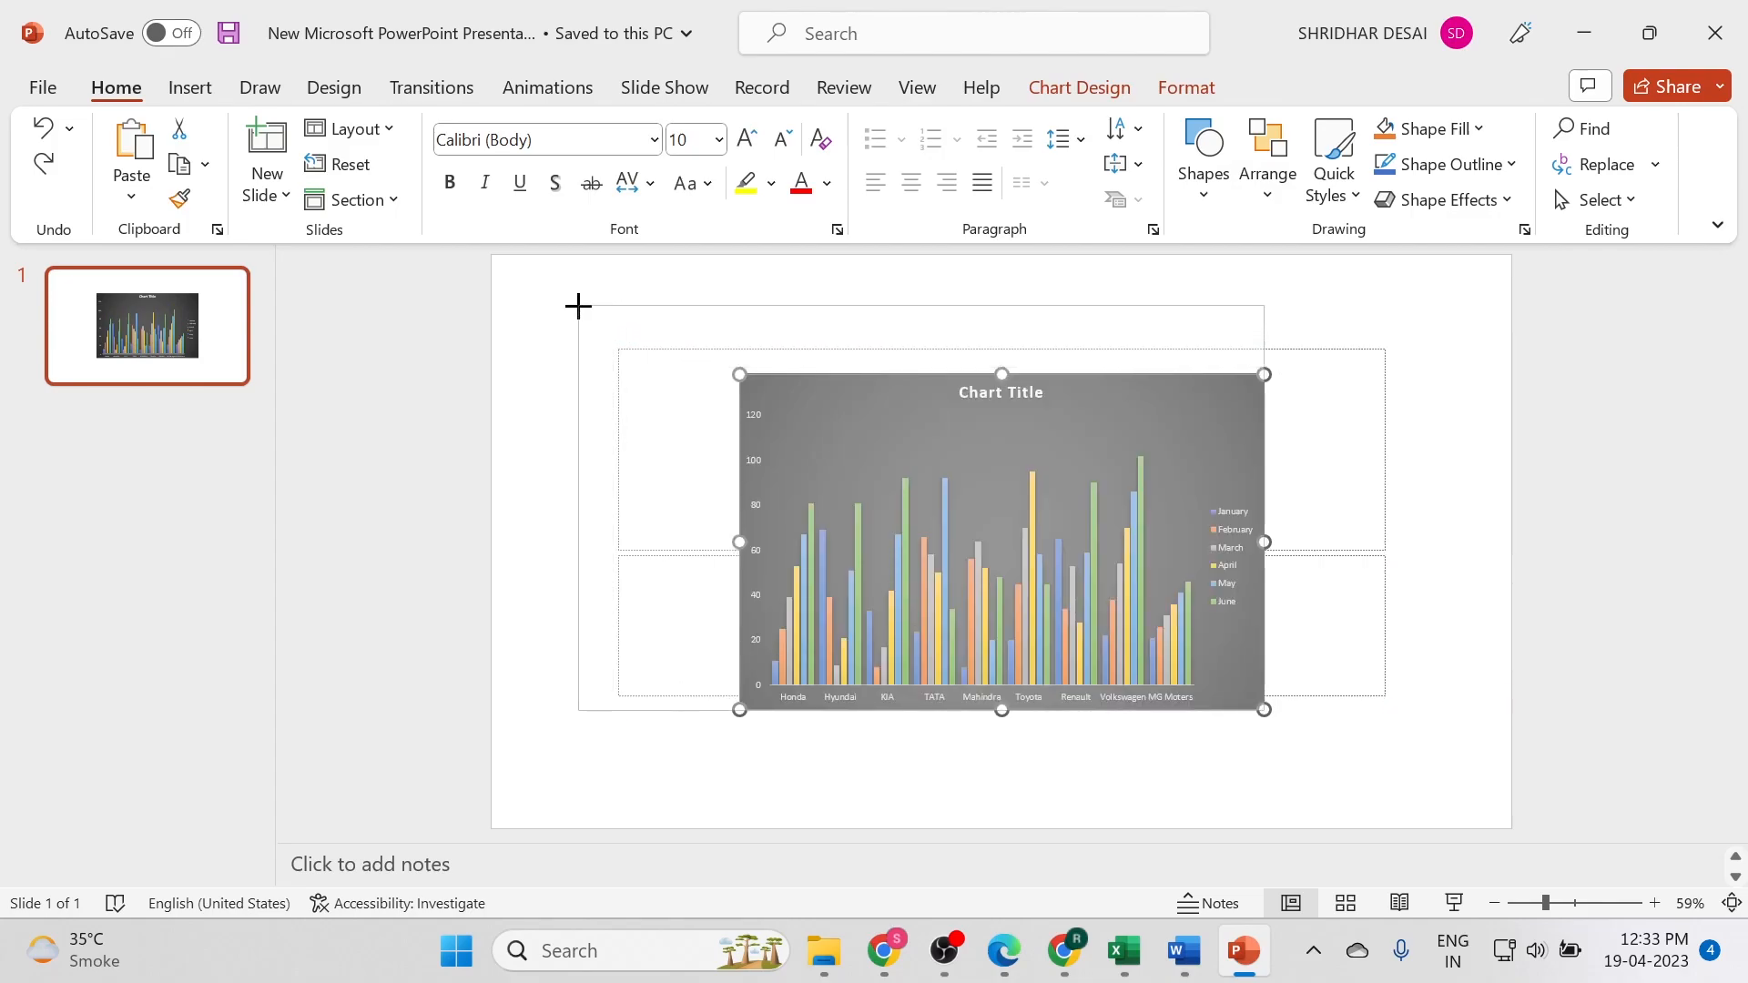
drag(1263, 709, 1422, 788)
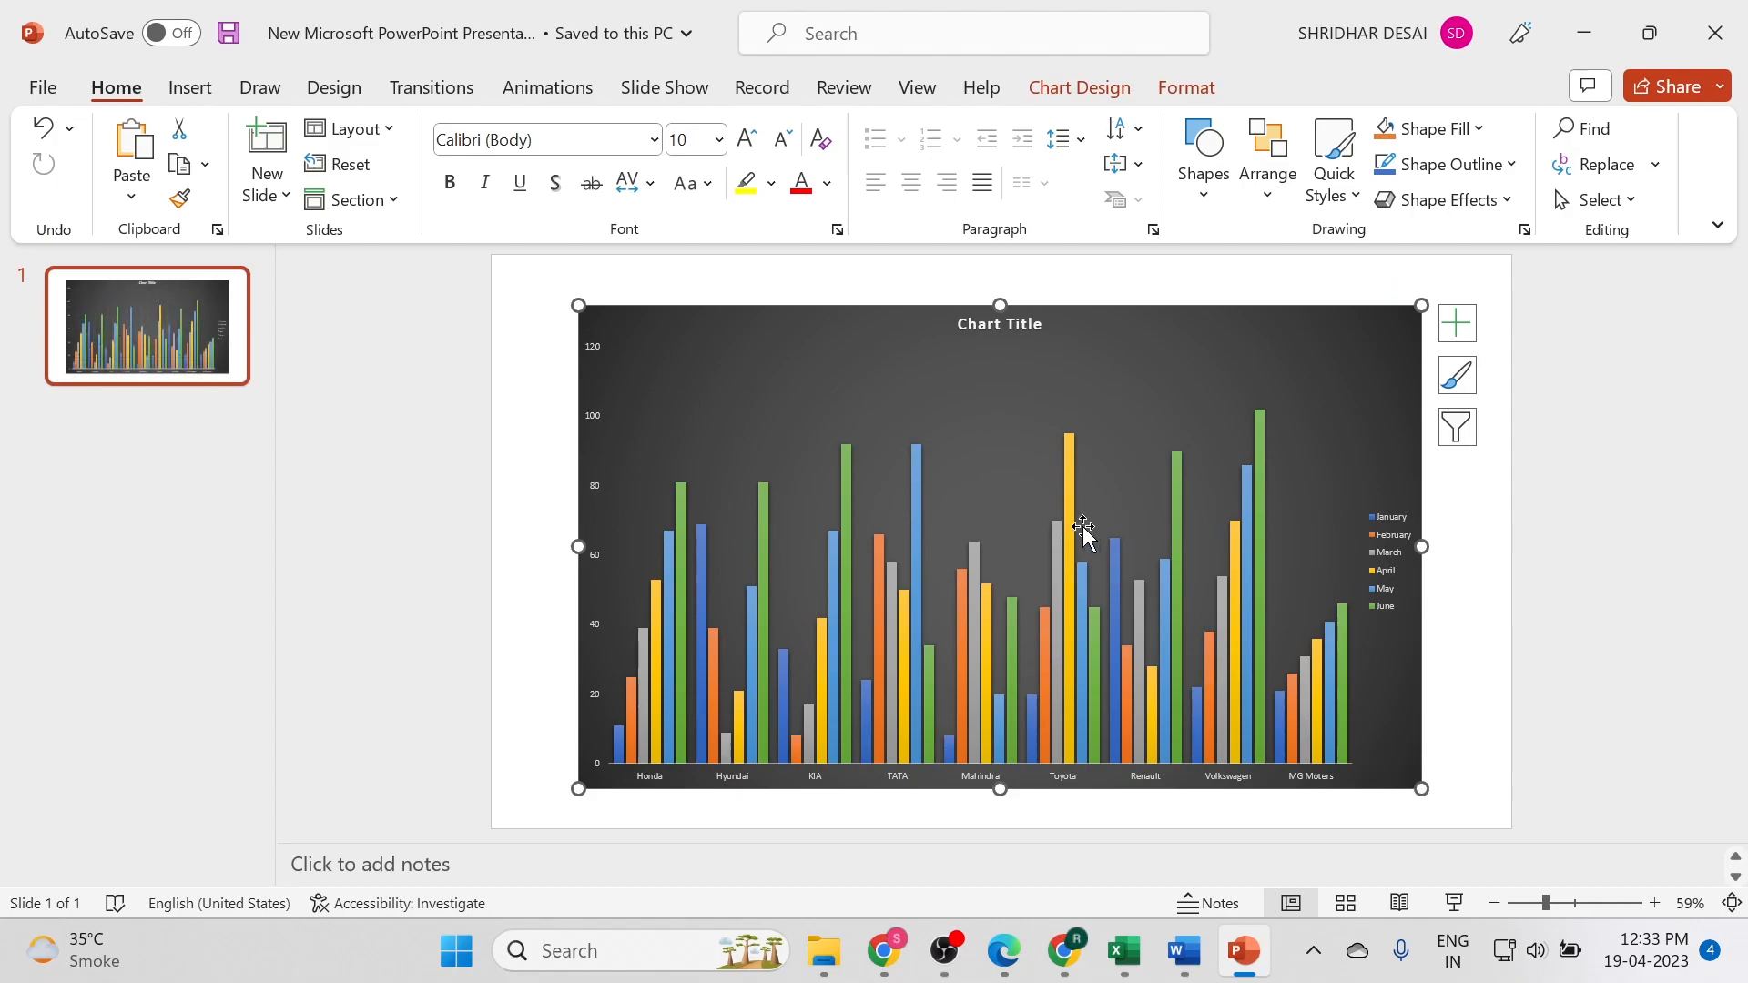